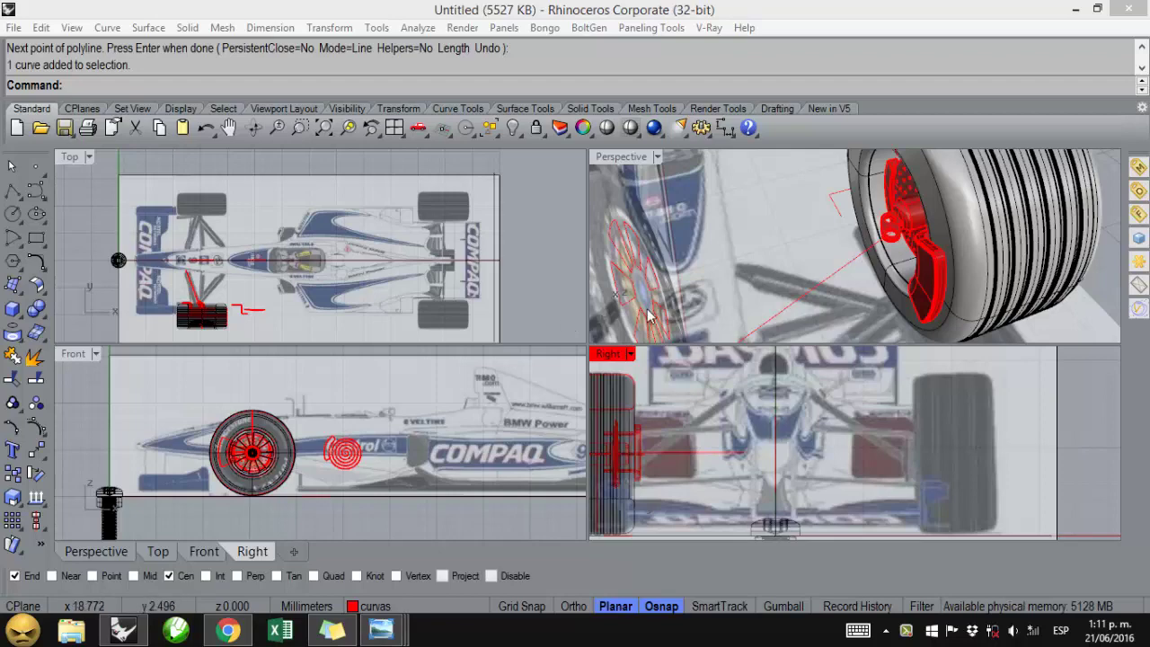
# - Turn on the control points of the straight suspension line running from the front wheel's hub bracket to the nose
pyautogui.moveTo(649, 316); pyautogui.dragTo(835, 240, button='right')
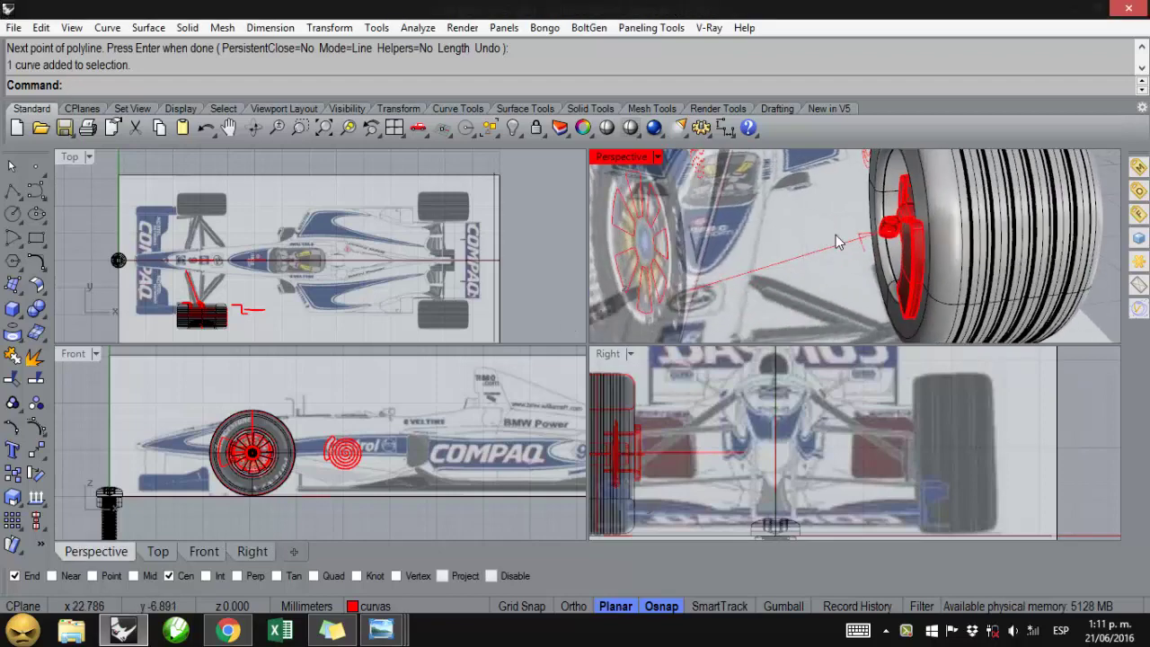
pyautogui.moveTo(860, 278); pyautogui.dragTo(886, 237, button='right')
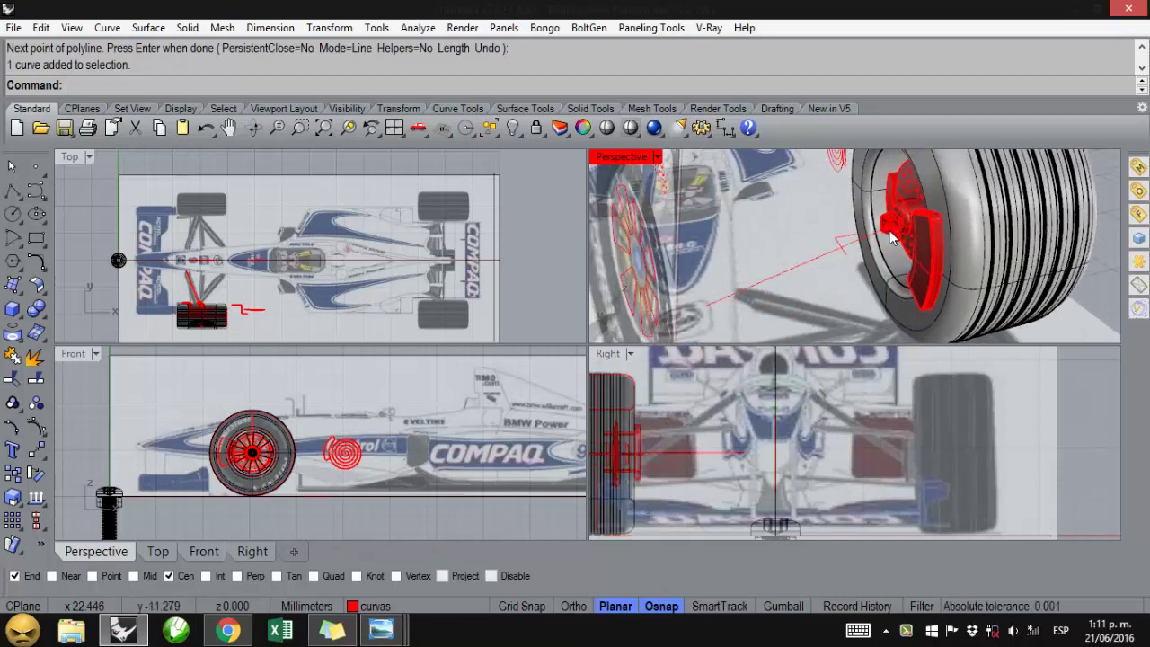
pyautogui.rightClick(818, 270)
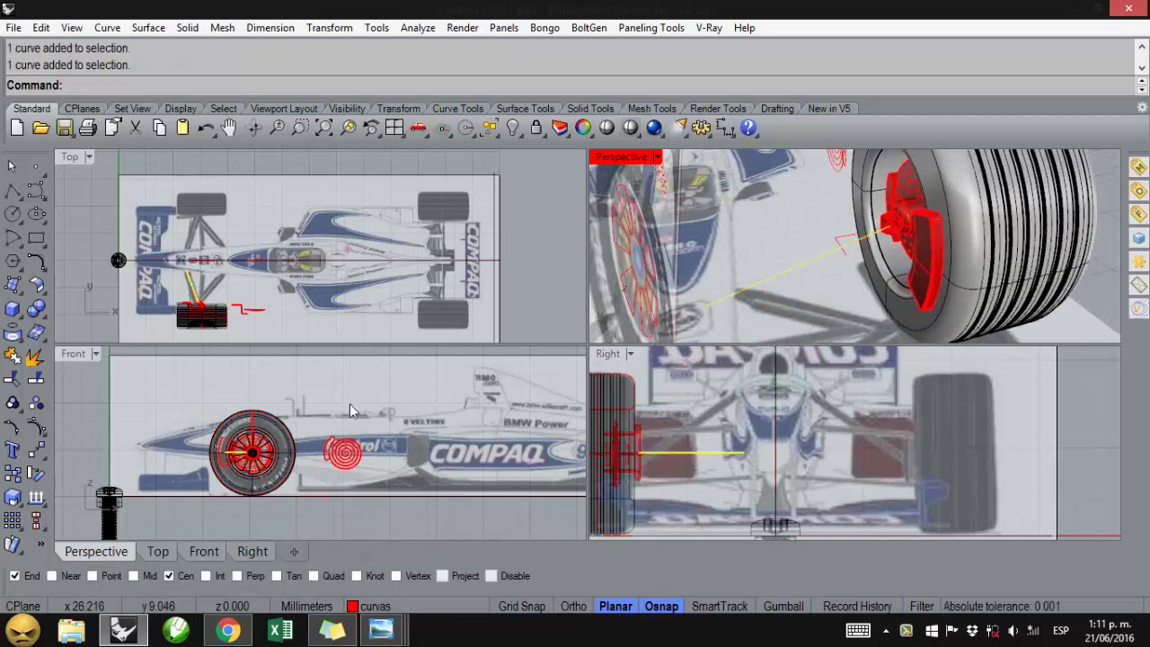
pyautogui.scroll(3, 186, 306)
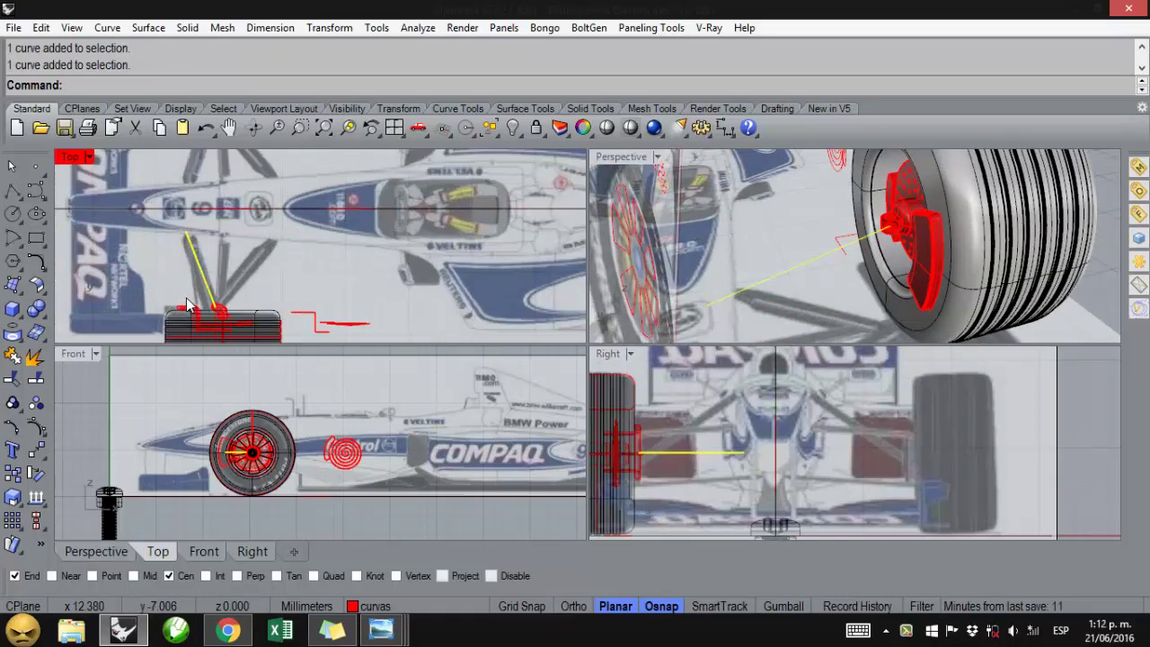
pyautogui.scroll(2, 187, 303)
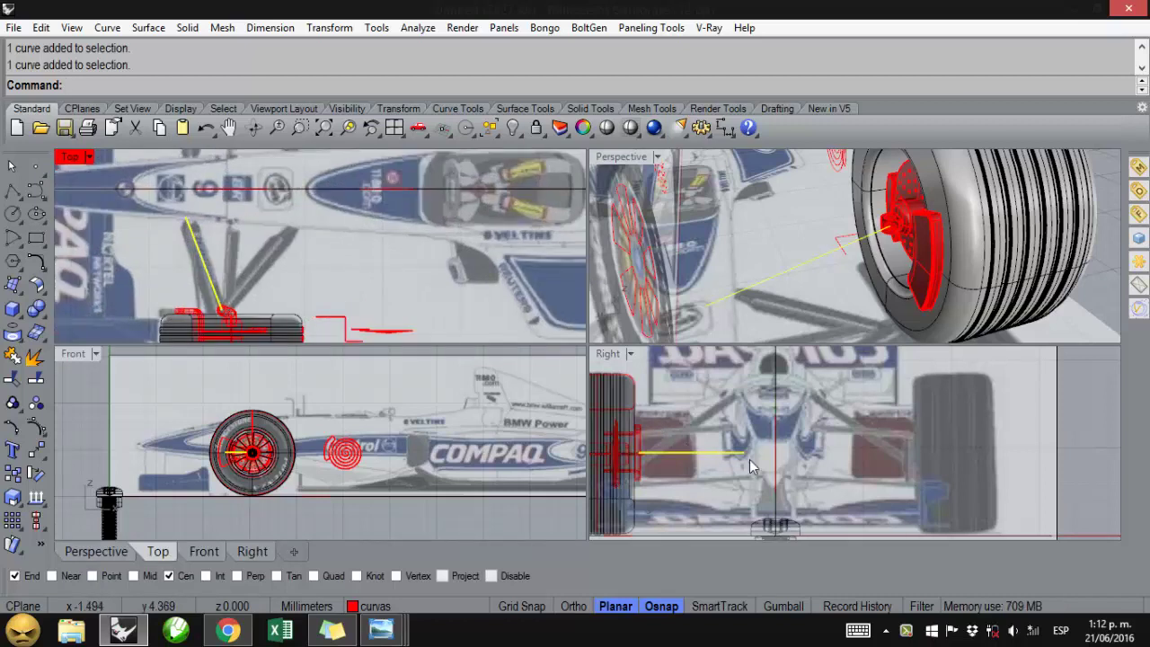
pyautogui.press('F10')
# - Enable Ortho and move the line's inner endpoint straight up to the upper end of the diagonal strut in the Right view blueprint
pyautogui.scroll(2, 732, 447)
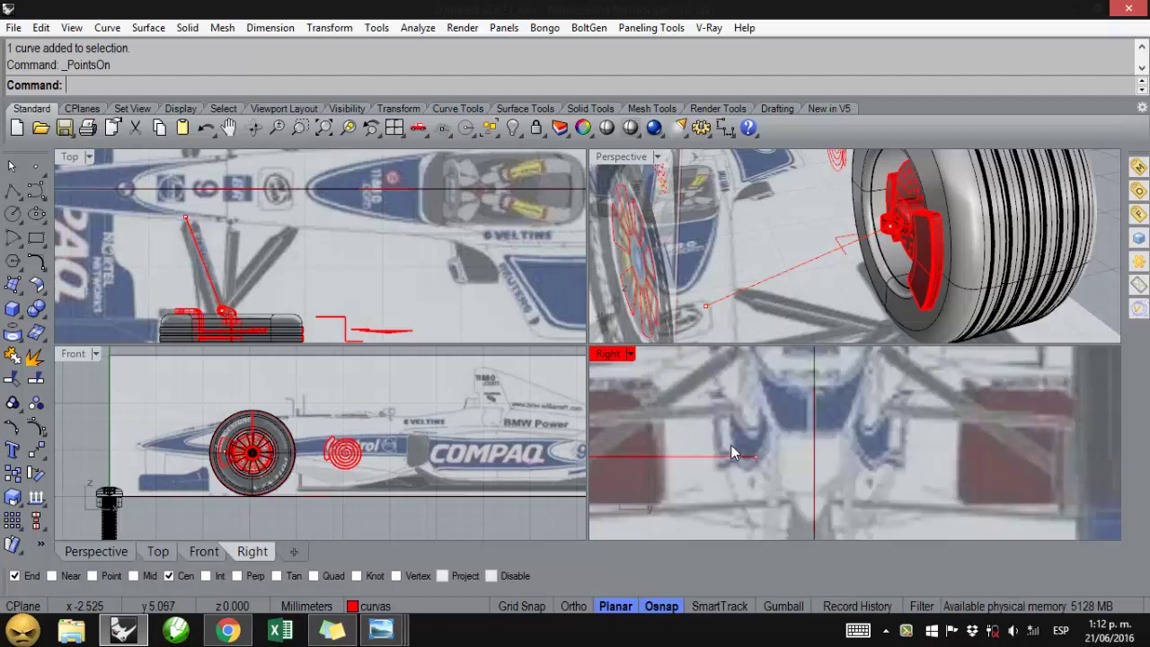
pyautogui.click(757, 454)
pyautogui.moveTo(757, 453); pyautogui.dragTo(682, 609)
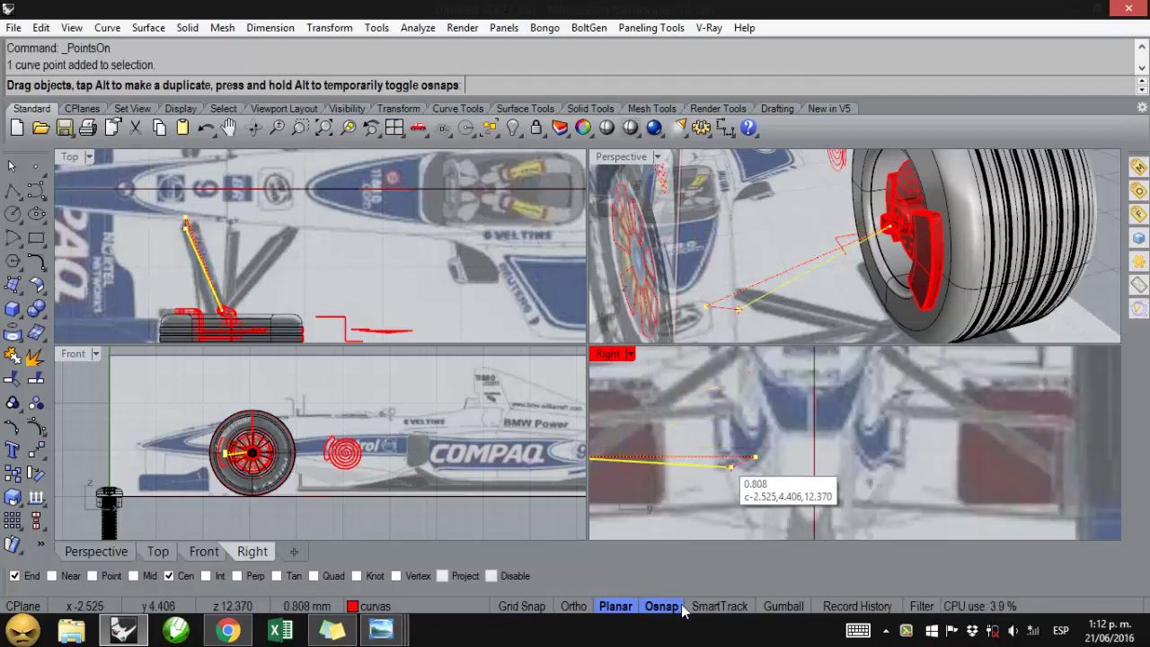
pyautogui.click(572, 607)
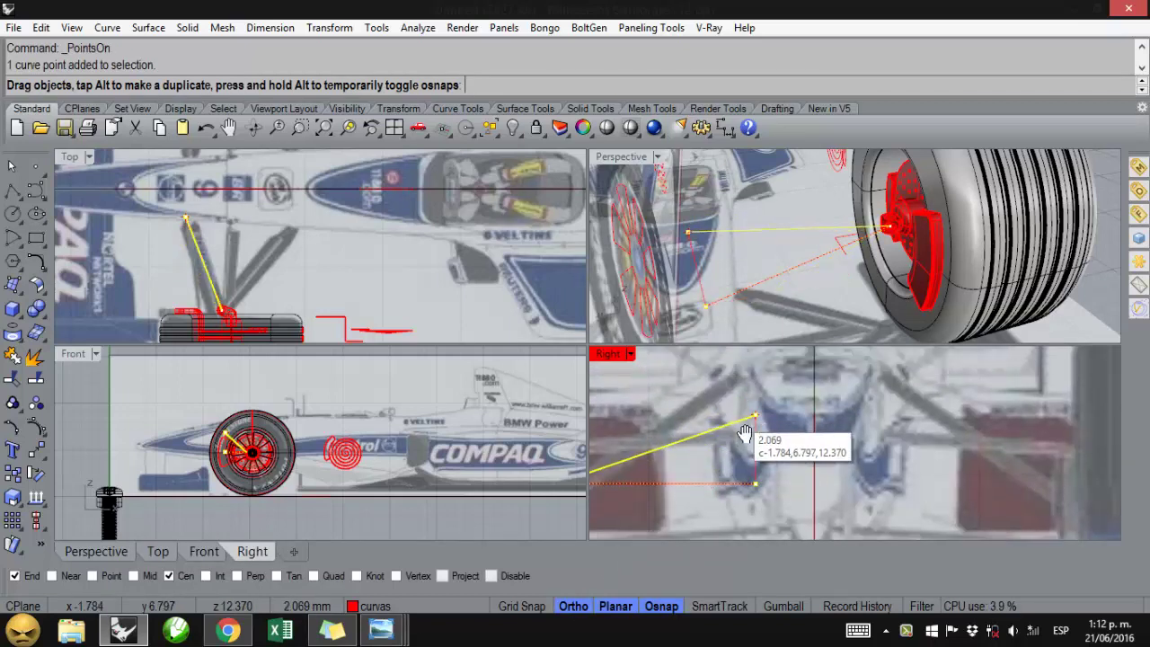
pyautogui.moveTo(750, 431); pyautogui.dragTo(752, 411)
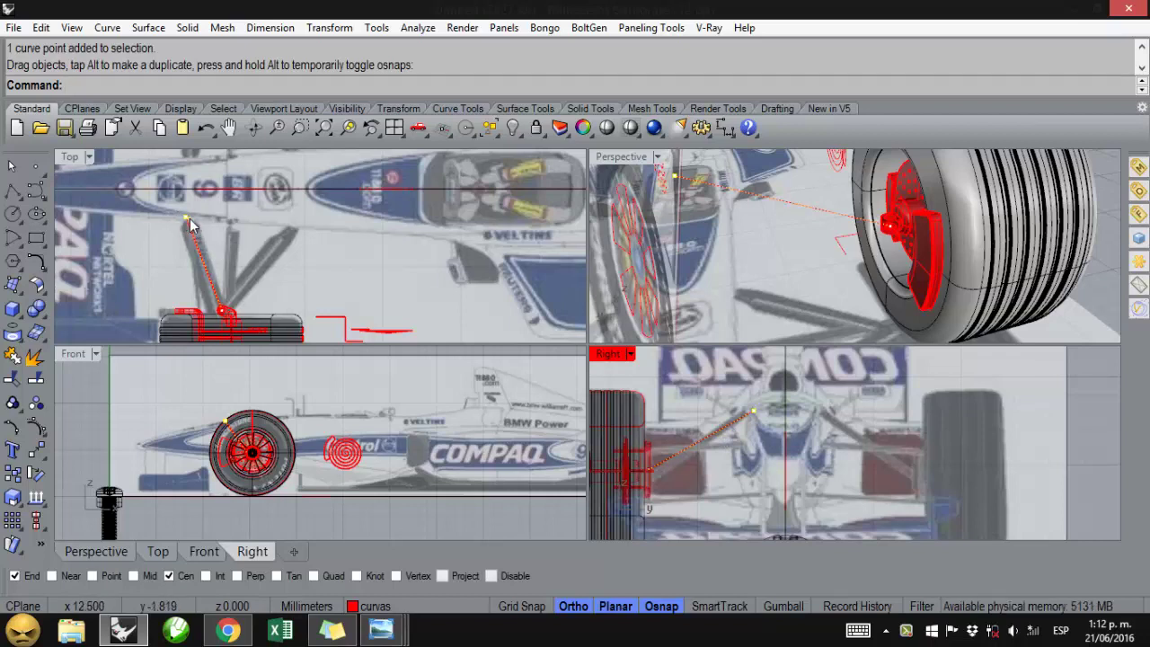
# - Move the line's inner endpoint rearward in the Top view to the inner end of the middle suspension strut
pyautogui.doubleClick(73, 157)
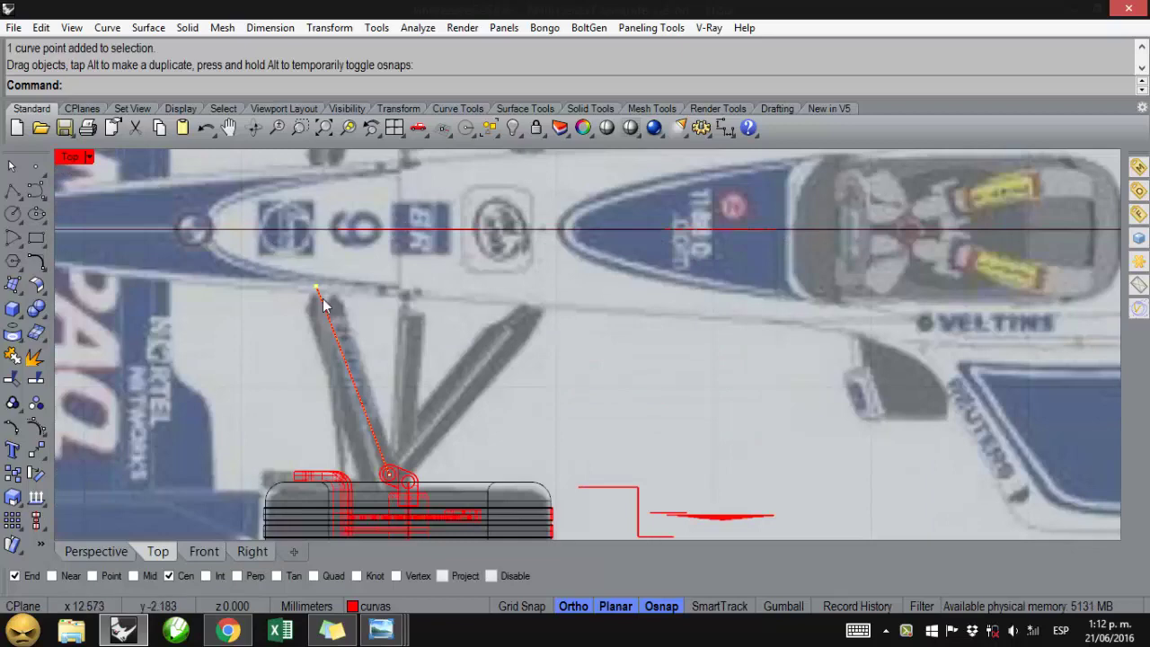
pyautogui.moveTo(318, 293); pyautogui.dragTo(411, 298)
pyautogui.doubleClick(77, 158)
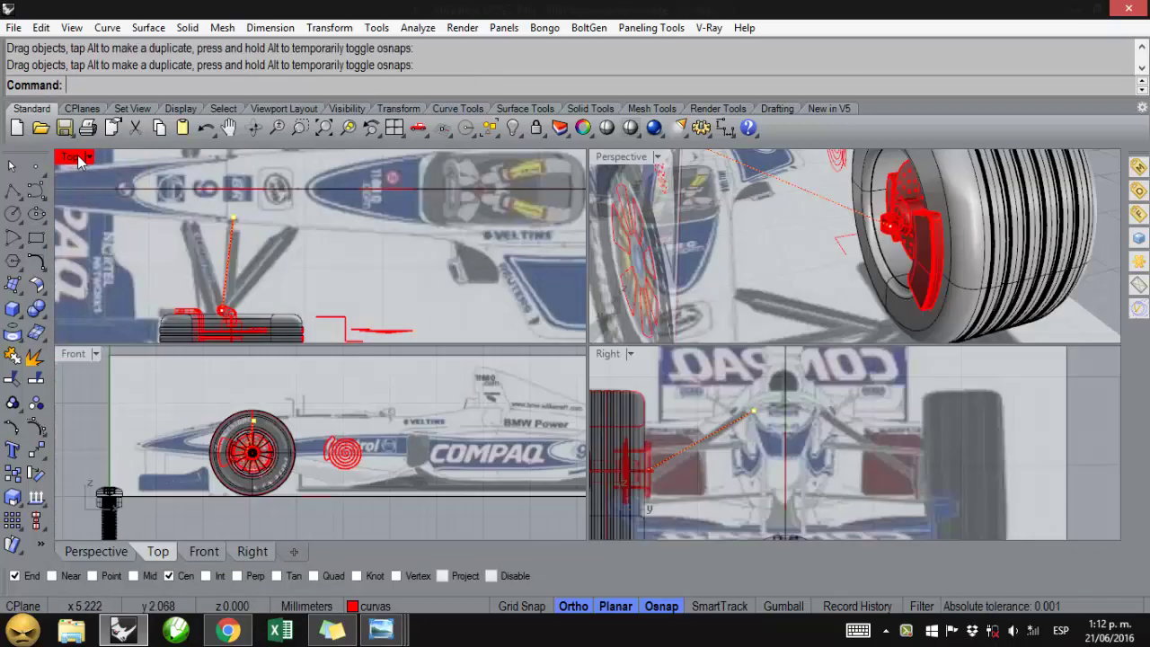
# - Disable object snaps and move the line's outer endpoint off the bracket hole's centre toward the chassis, placing it slightly above the bracket
pyautogui.scroll(10, 229, 314)
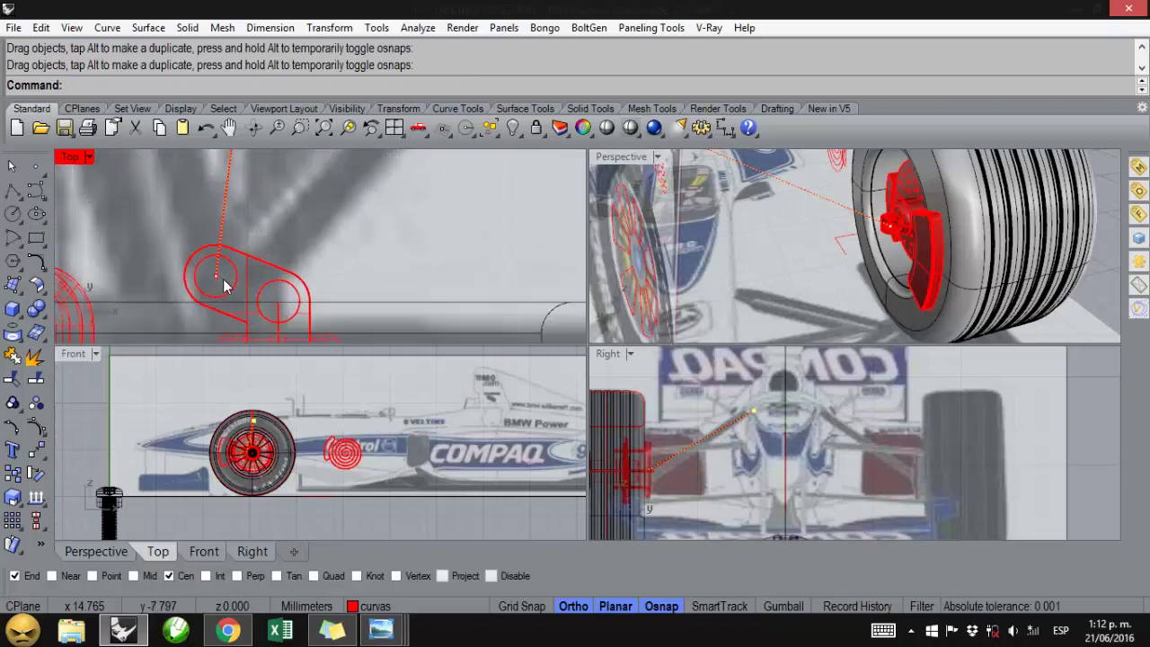
pyautogui.click(212, 283)
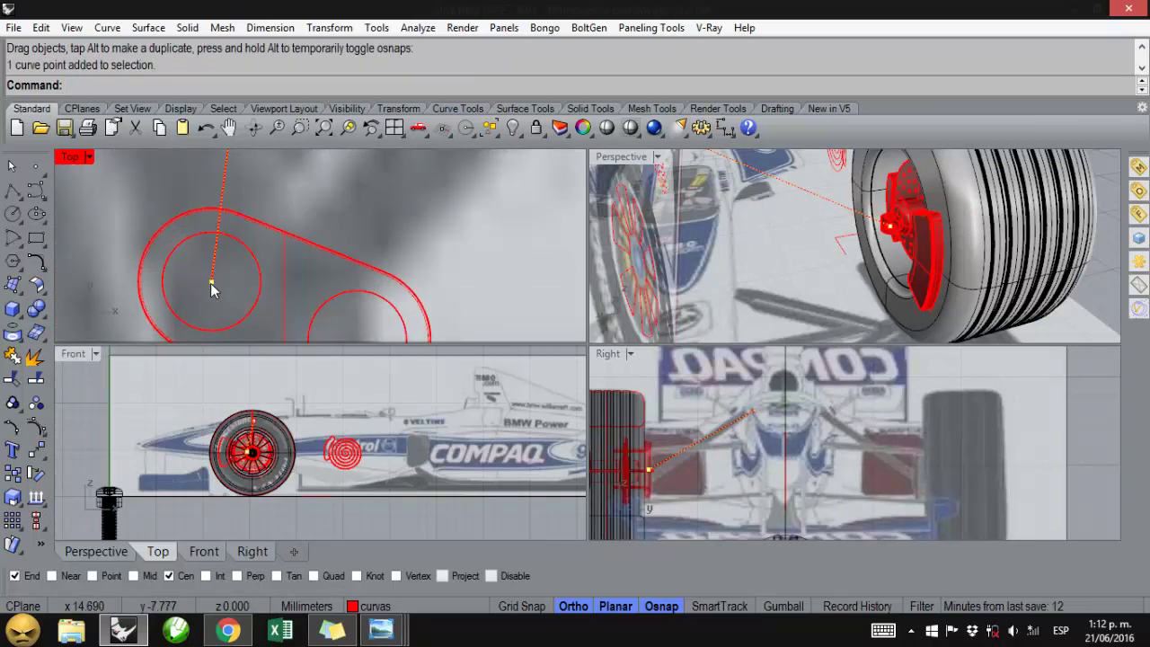
pyautogui.click(492, 574)
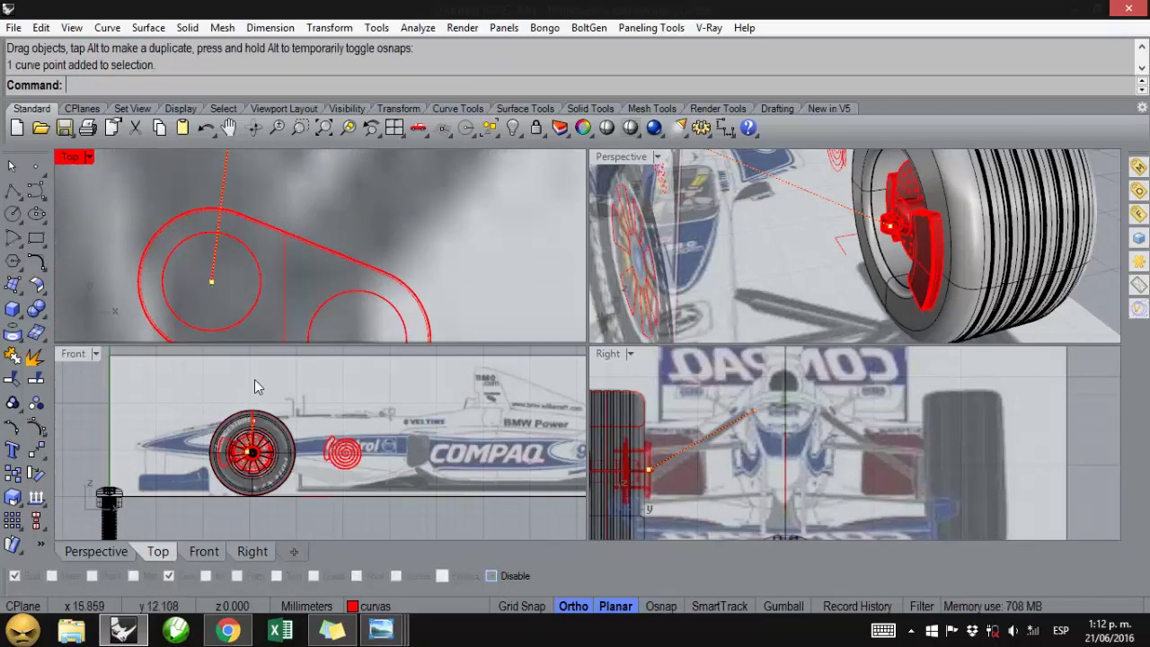
pyautogui.moveTo(212, 283); pyautogui.dragTo(212, 193)
pyautogui.scroll(8, 626, 461)
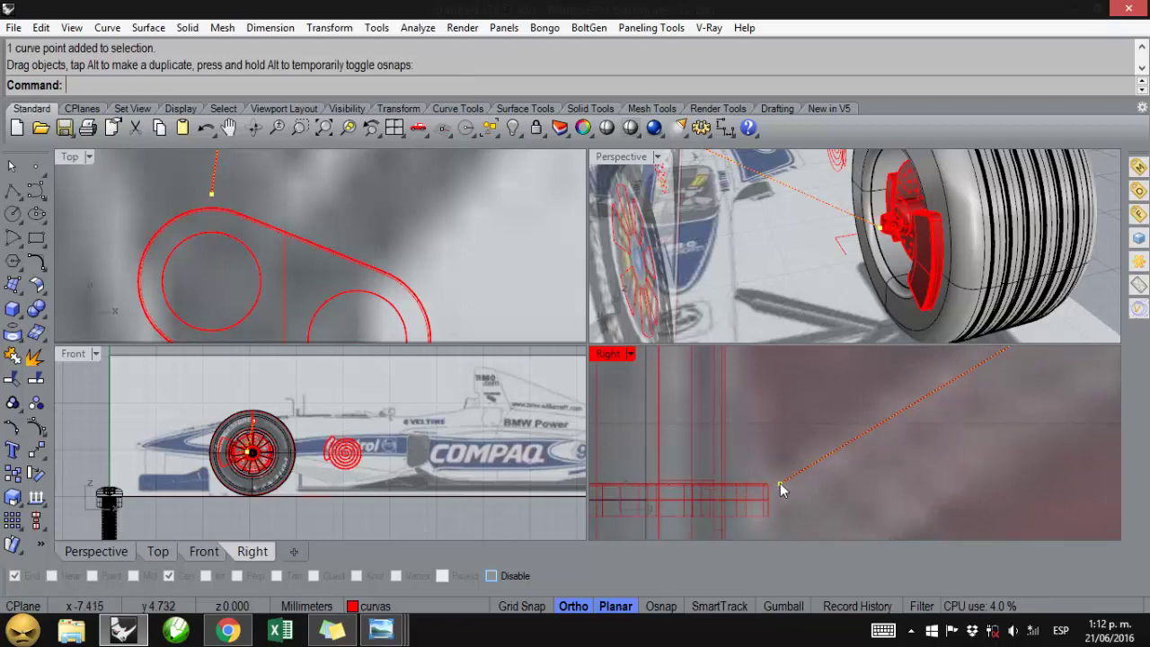
pyautogui.moveTo(779, 482)
pyautogui.mouseDown()
pyautogui.moveTo(781, 460)
pyautogui.moveTo(780, 473)
pyautogui.mouseUp()
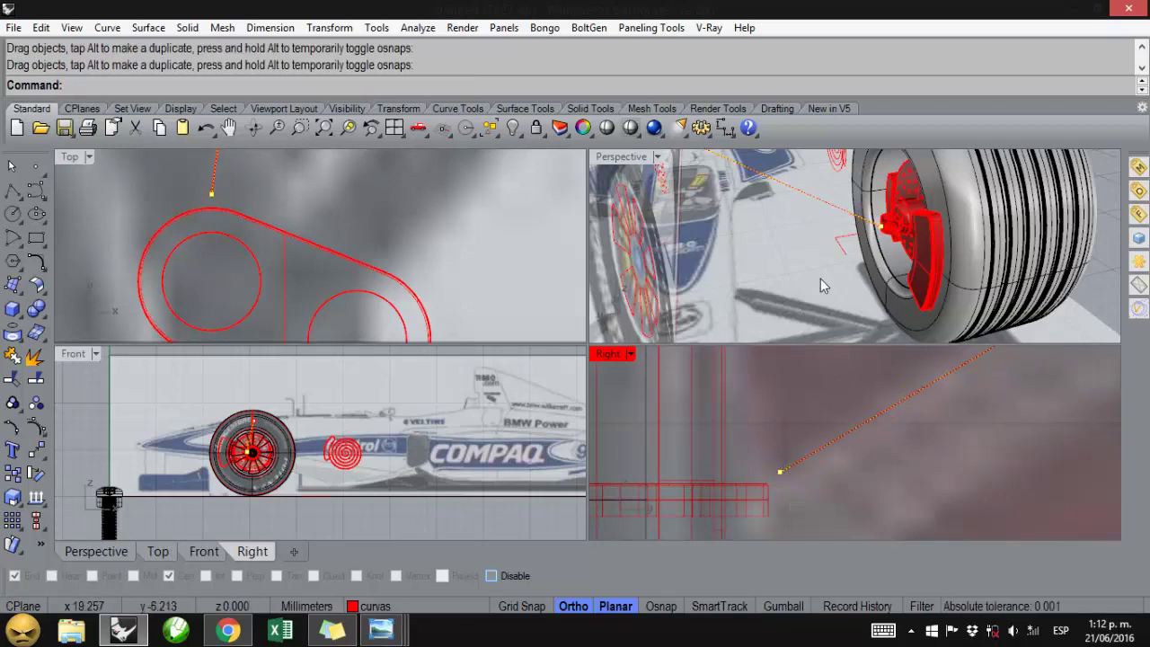
# - Lower the line's outer endpoint to just below the hub bracket, following the diagonal strut in the Right view blueprint
pyautogui.moveTo(820, 278); pyautogui.dragTo(774, 239, button='right')
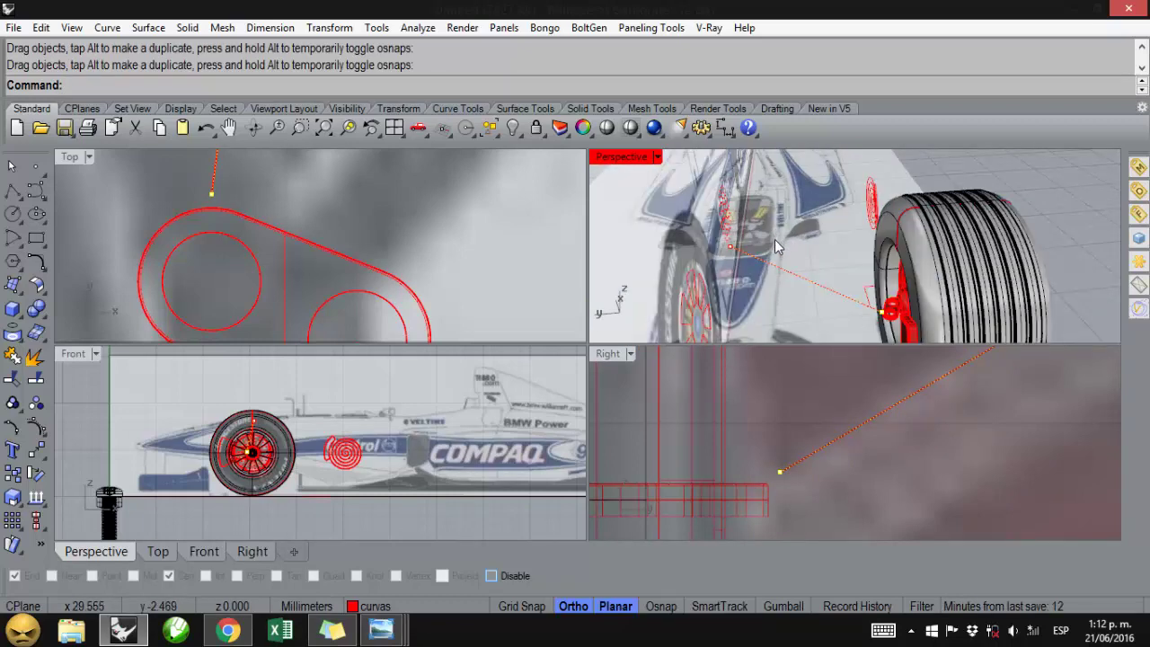
pyautogui.scroll(5, 777, 462)
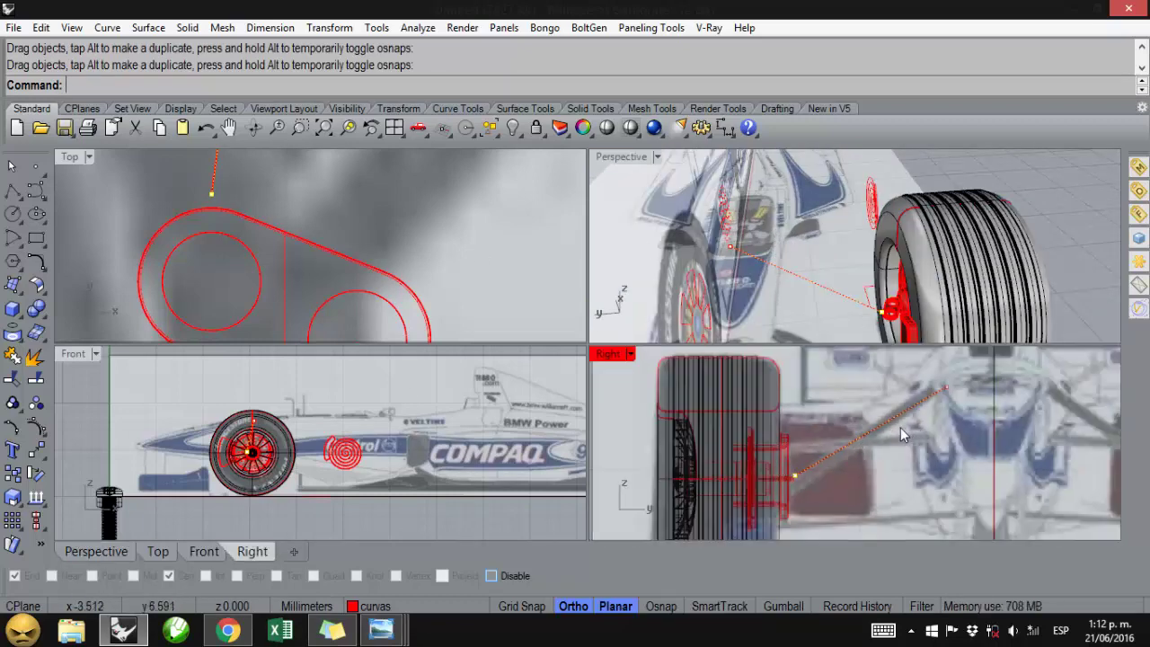
pyautogui.scroll(2, 898, 427)
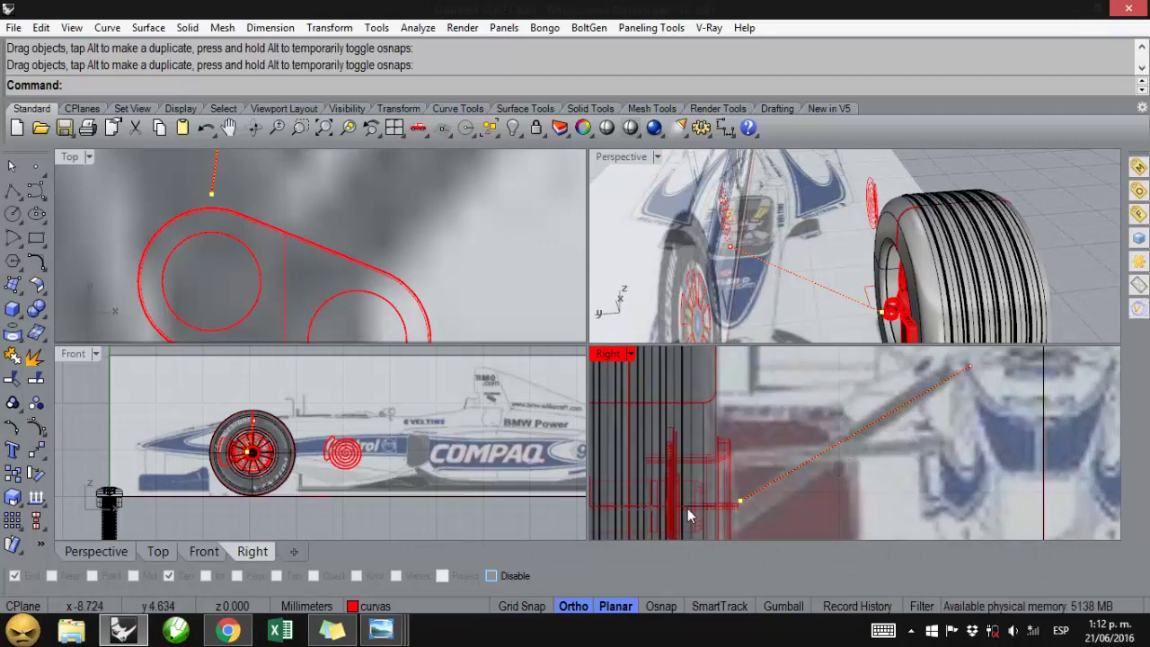
pyautogui.scroll(3, 721, 521)
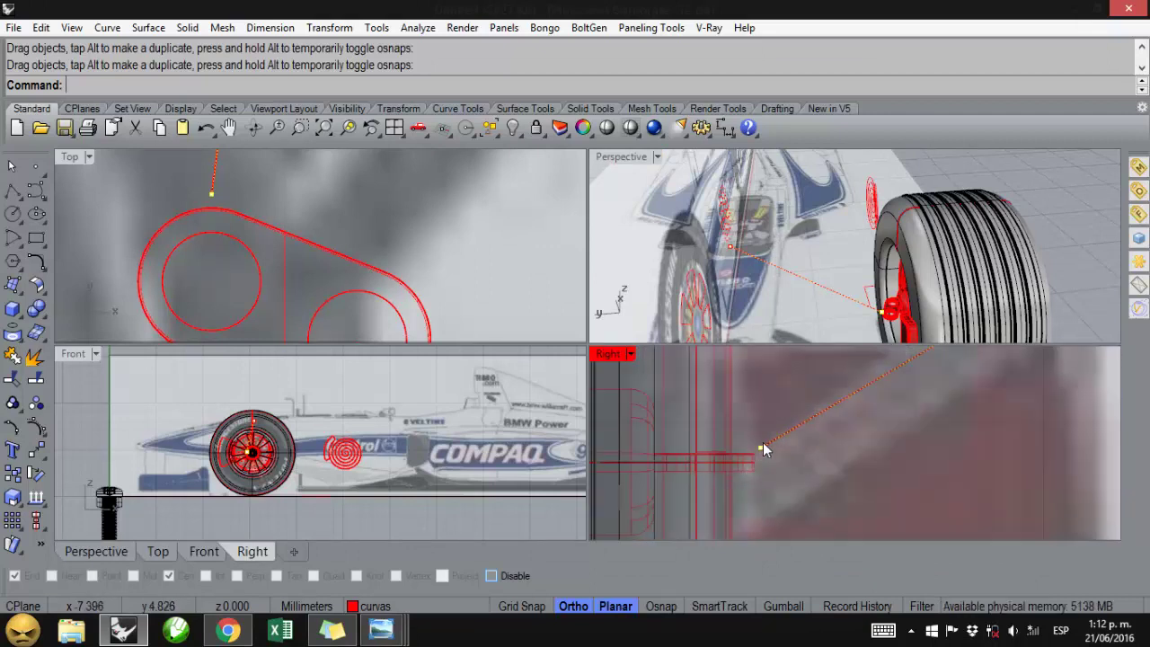
pyautogui.moveTo(762, 442); pyautogui.dragTo(755, 481)
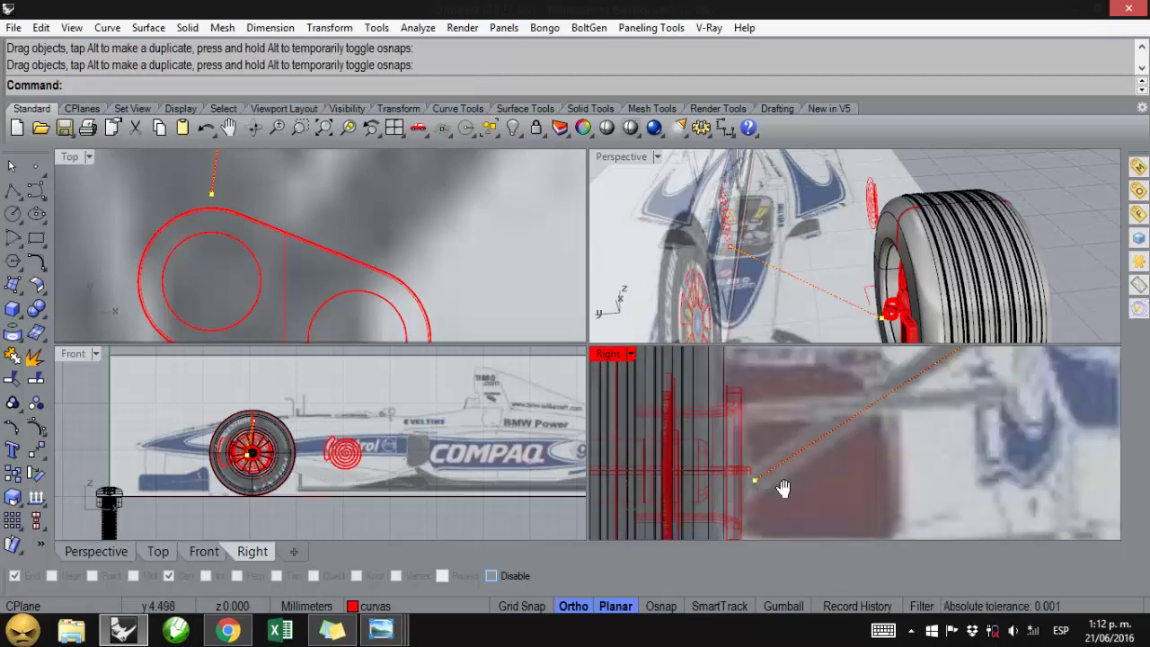
# - Shift the line's inner endpoint horizontally a little toward the wheel to match the strut's upper end in the Right view
pyautogui.scroll(-3, 730, 502)
pyautogui.moveTo(730, 503); pyautogui.dragTo(802, 419, button='right')
pyautogui.scroll(5, 852, 464)
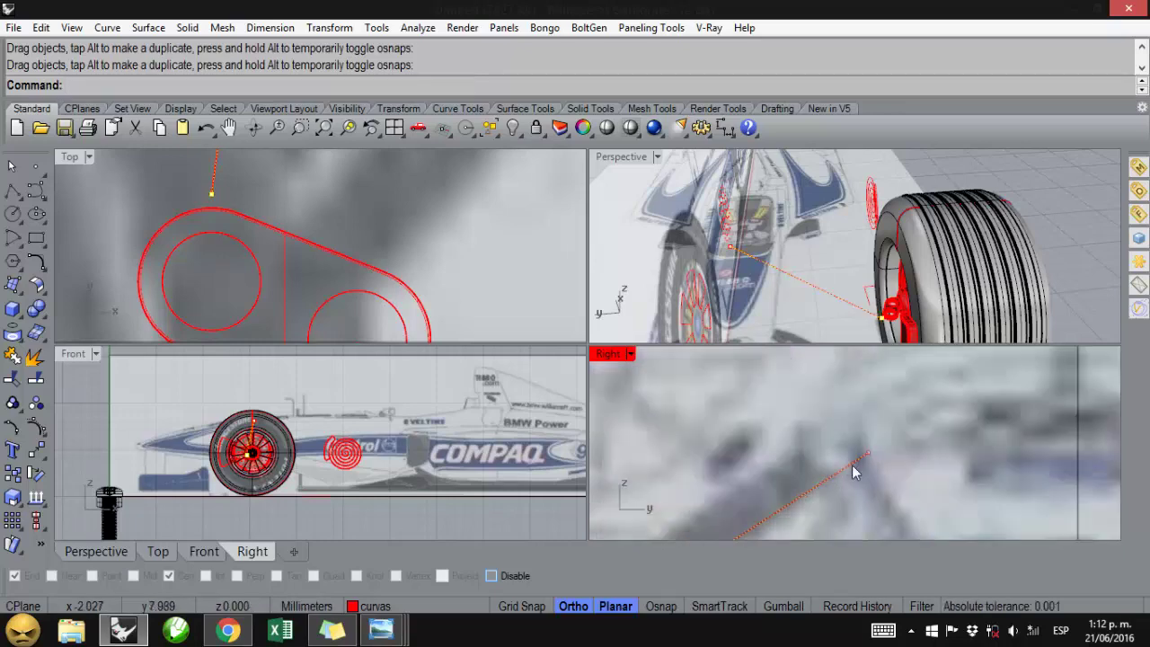
pyautogui.moveTo(866, 452); pyautogui.dragTo(835, 450)
pyautogui.scroll(-5, 323, 256)
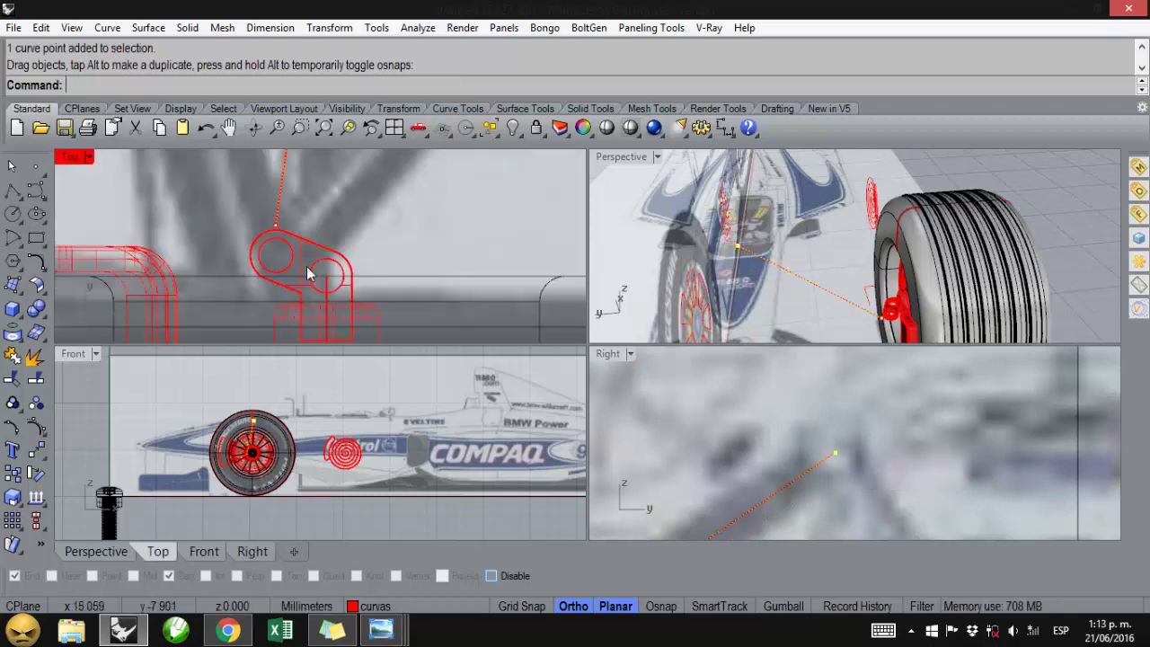
# - Shift the line's outer endpoint rearward in the Top view onto the blueprint's middle strut and turn off the control points
pyautogui.scroll(10, 310, 270)
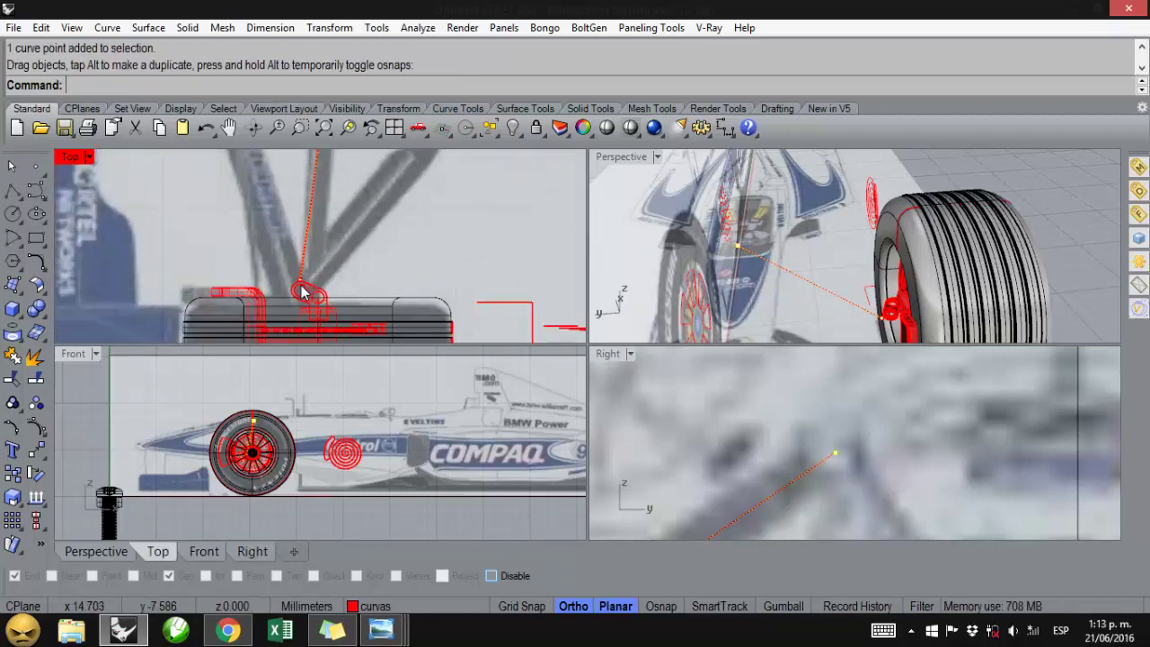
pyautogui.moveTo(299, 283); pyautogui.dragTo(324, 284)
pyautogui.scroll(-3, 310, 294)
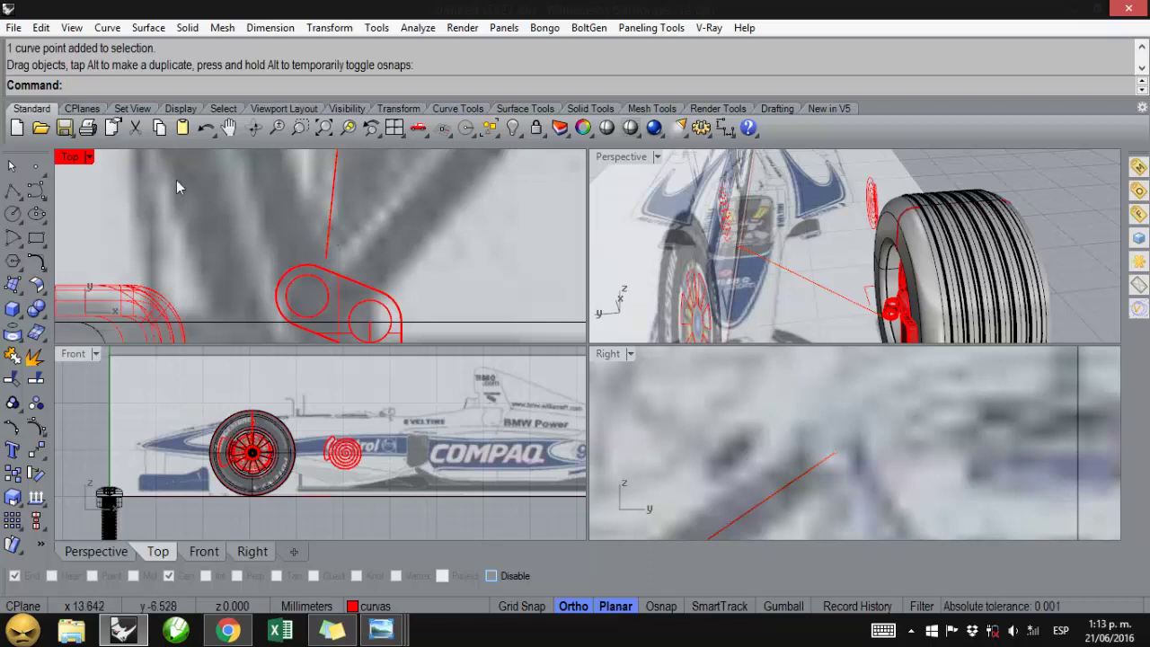
# - Draw a small AroundCurve ellipse centred on the suspension line's upper inner endpoint, with a second semi-axis of about 0.04 mm
pyautogui.click(36, 216)
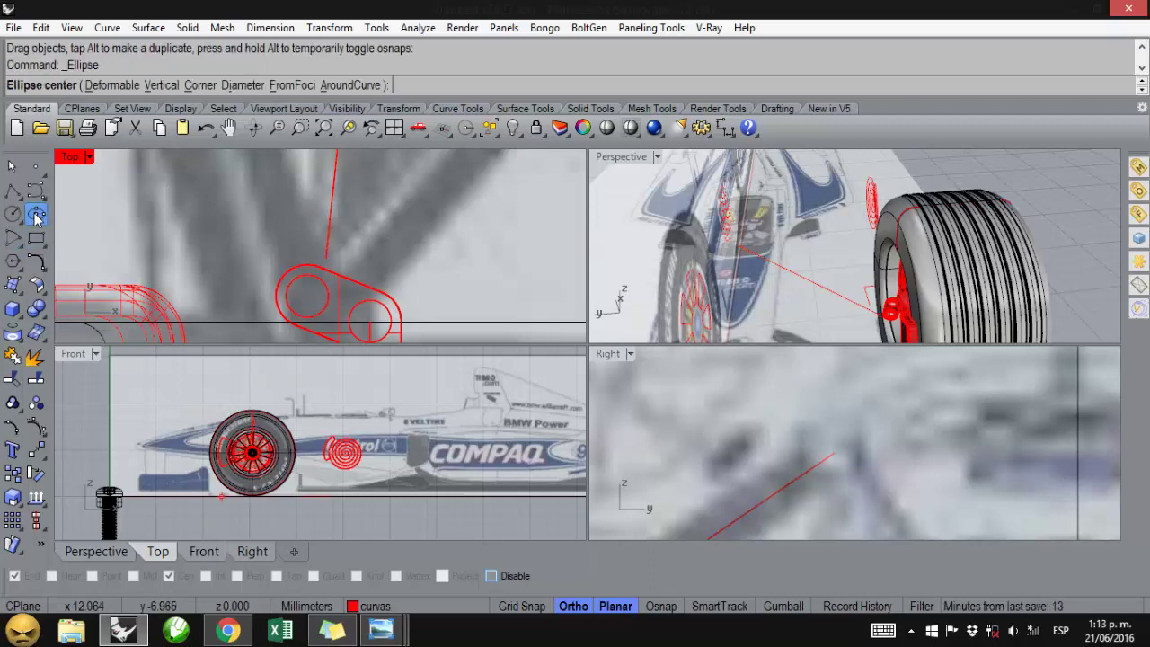
pyautogui.click(345, 88)
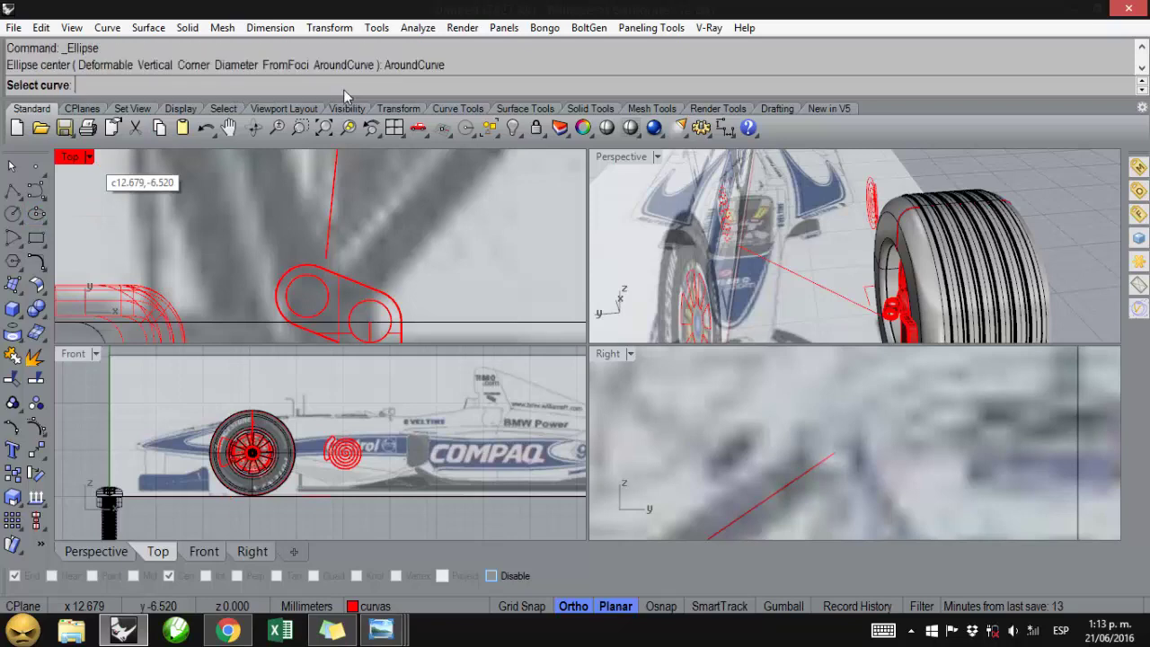
pyautogui.click(334, 194)
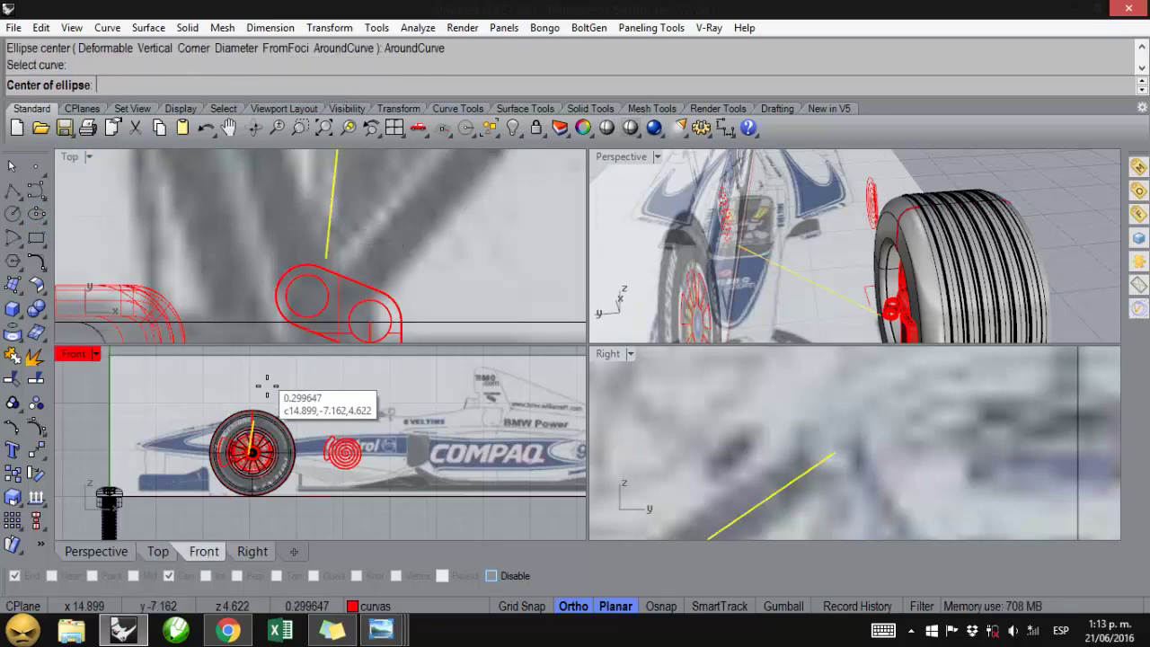
pyautogui.scroll(10, 260, 405)
pyautogui.scroll(10, 224, 473)
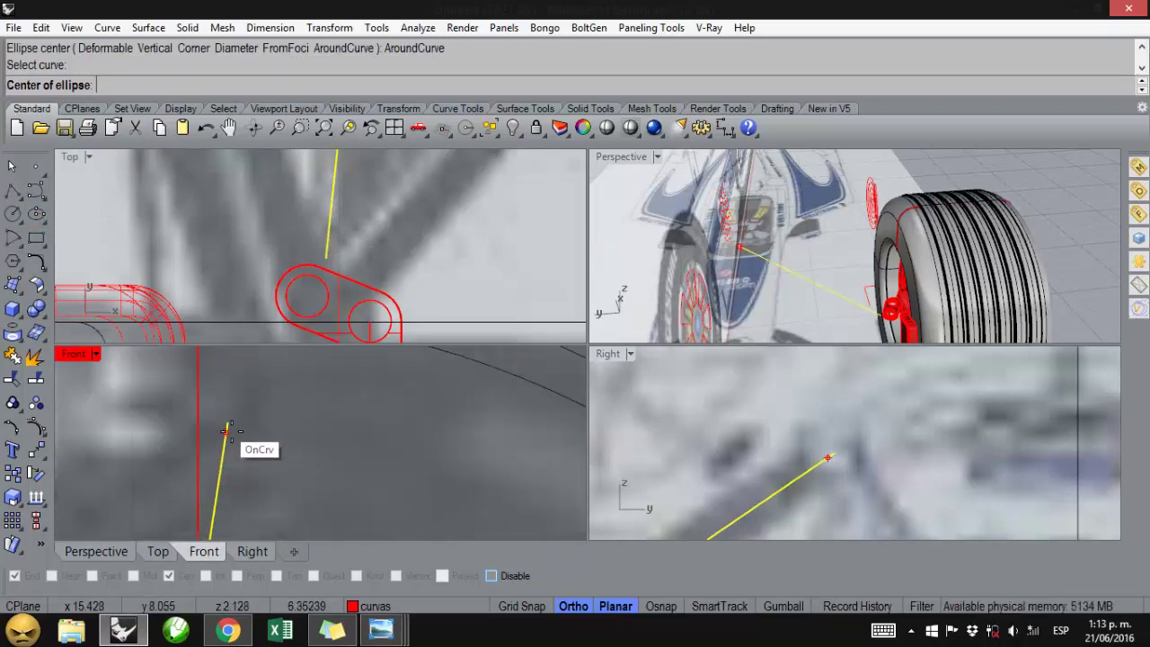
pyautogui.click(236, 409)
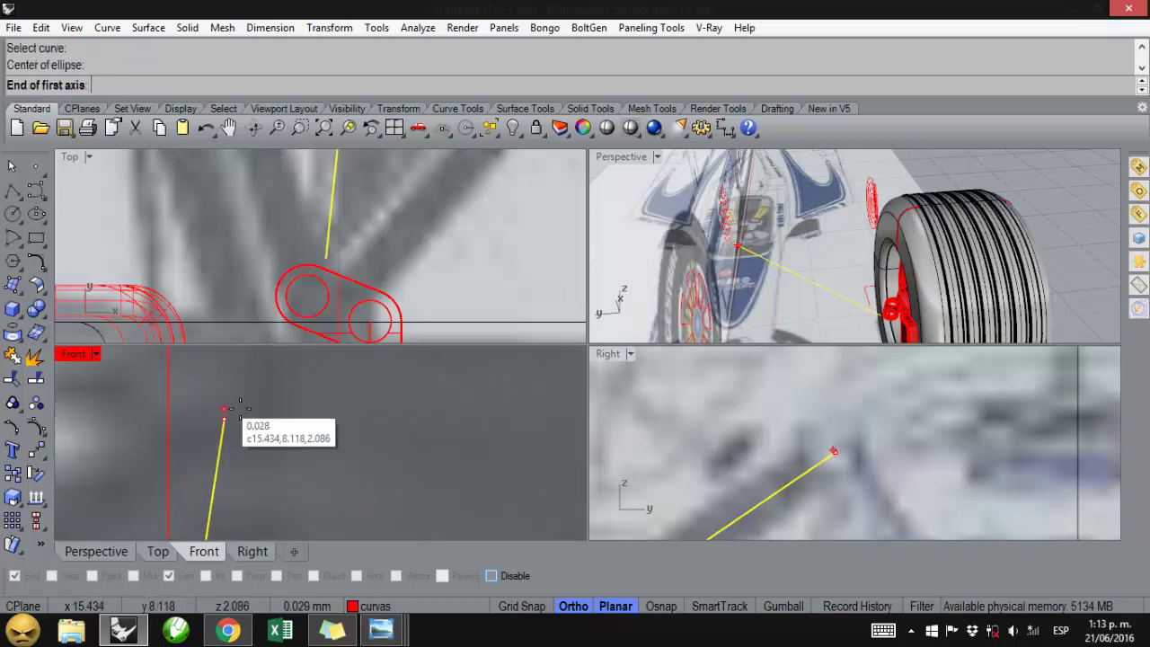
pyautogui.click(246, 406)
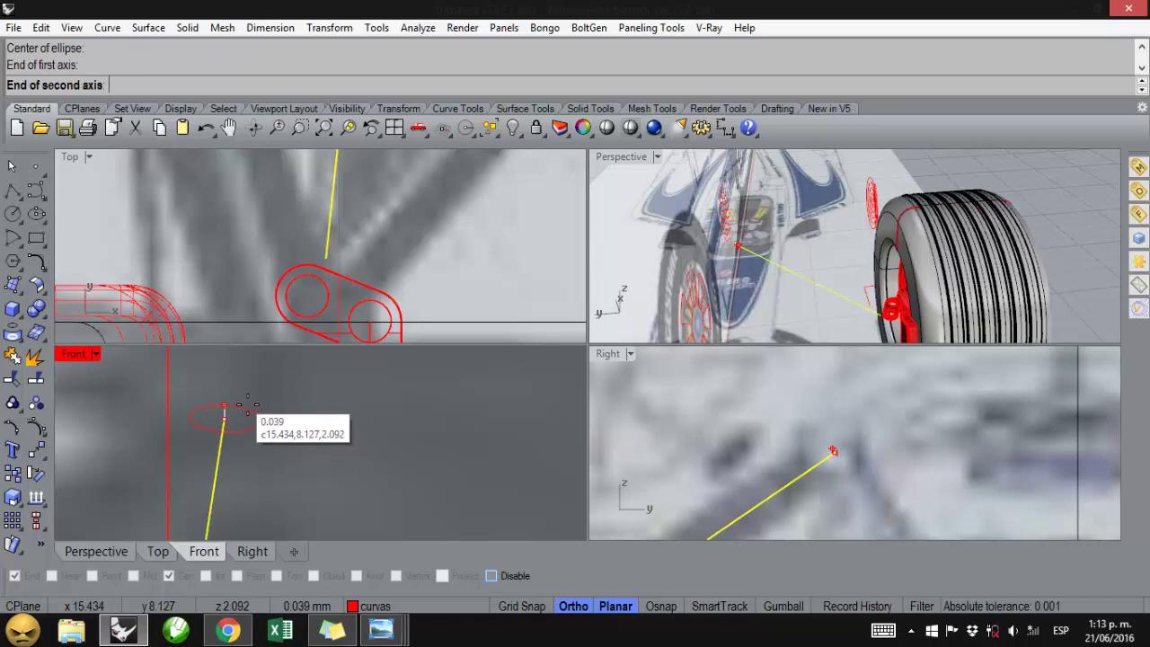
pyautogui.click(248, 407)
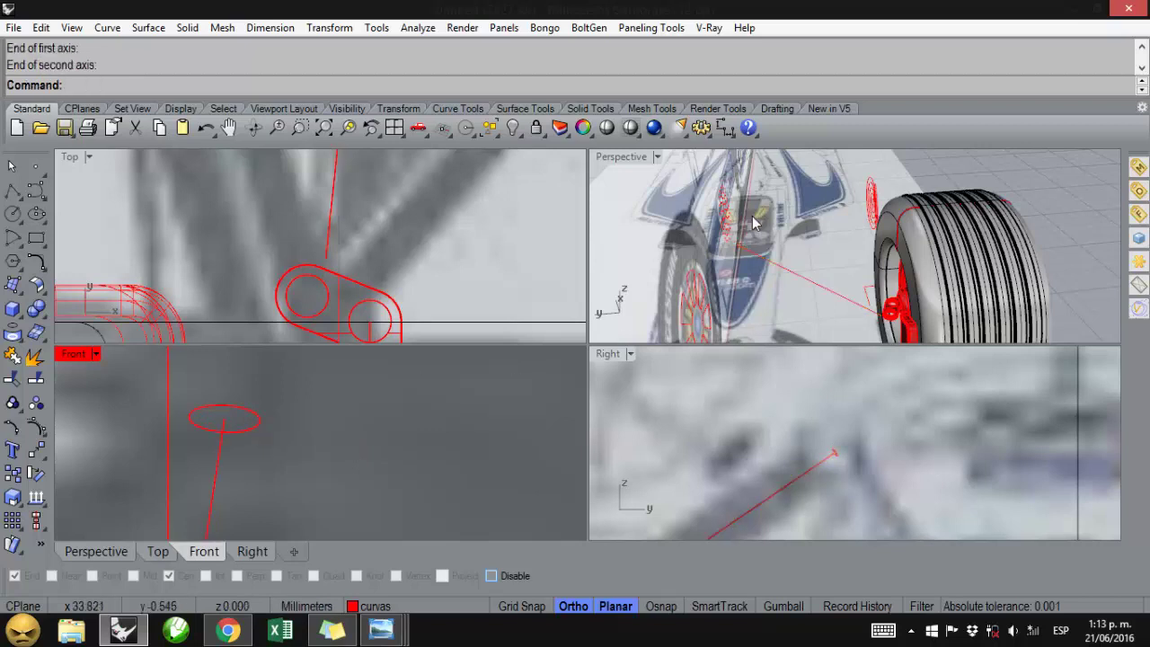
pyautogui.moveTo(738, 268); pyautogui.dragTo(782, 300, button='right')
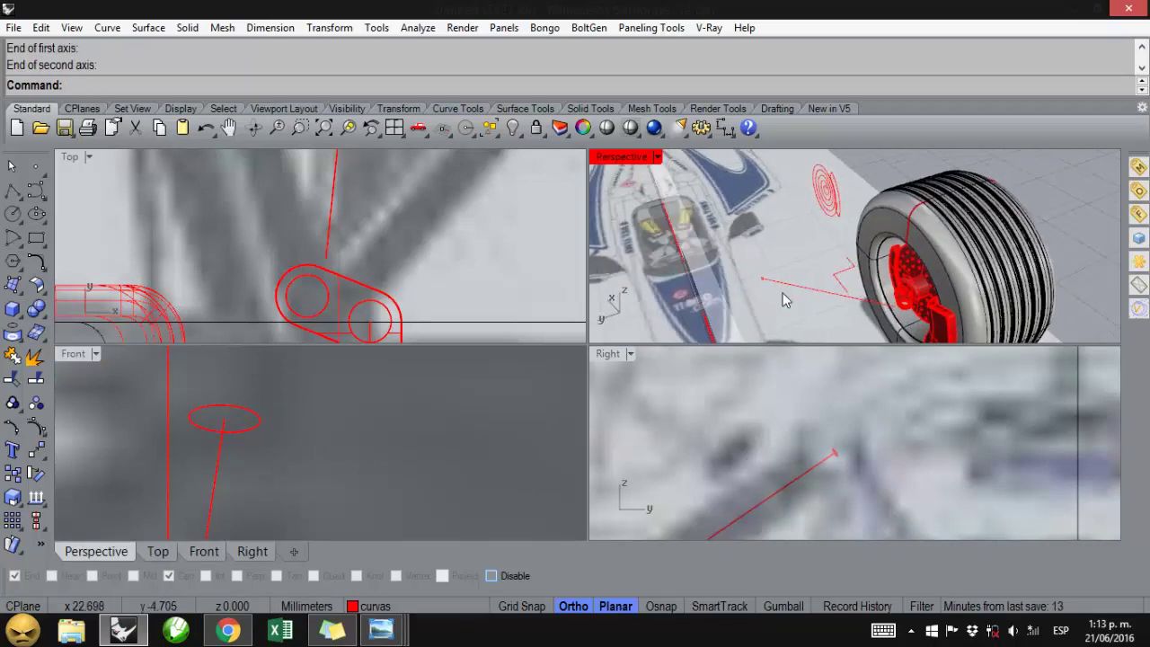
pyautogui.scroll(-10, 320, 396)
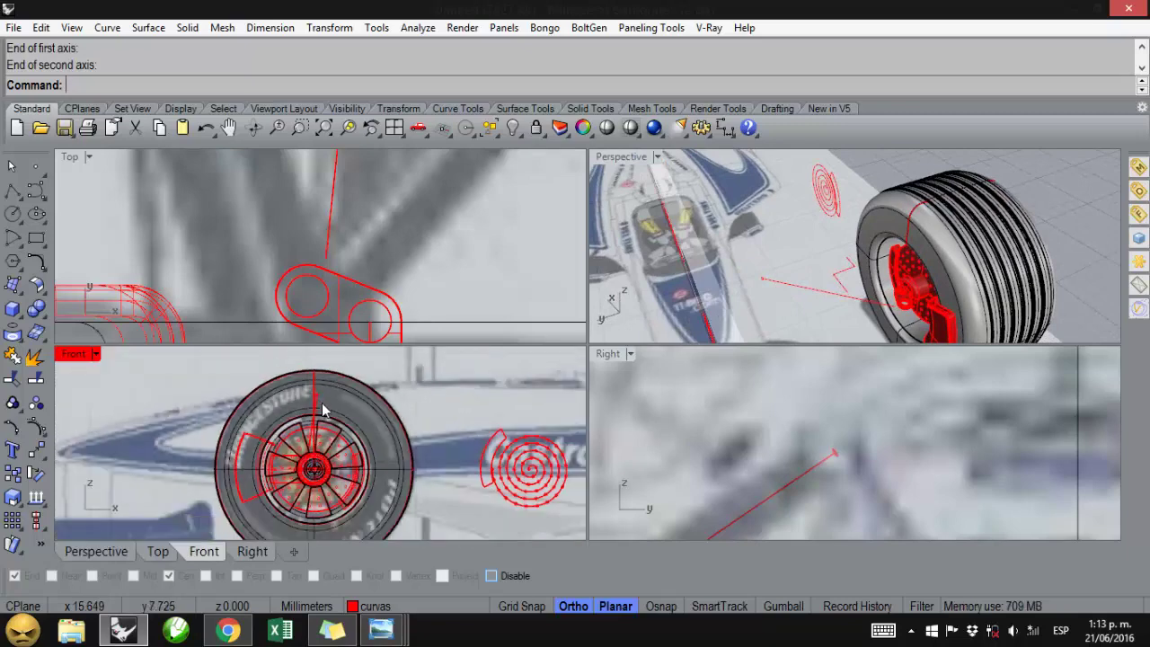
pyautogui.scroll(3, 314, 424)
pyautogui.scroll(8, 317, 400)
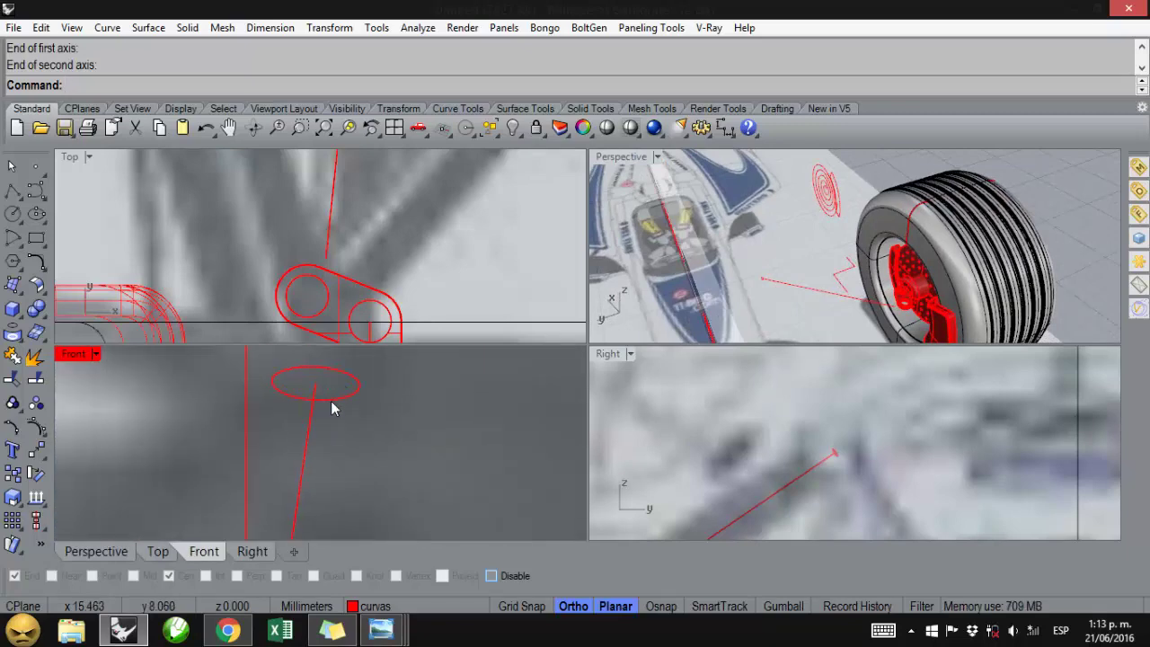
# - Enlarge the ellipse uniformly about its centre by a factor of about 2.58, with object snaps enabled
pyautogui.click(360, 392)
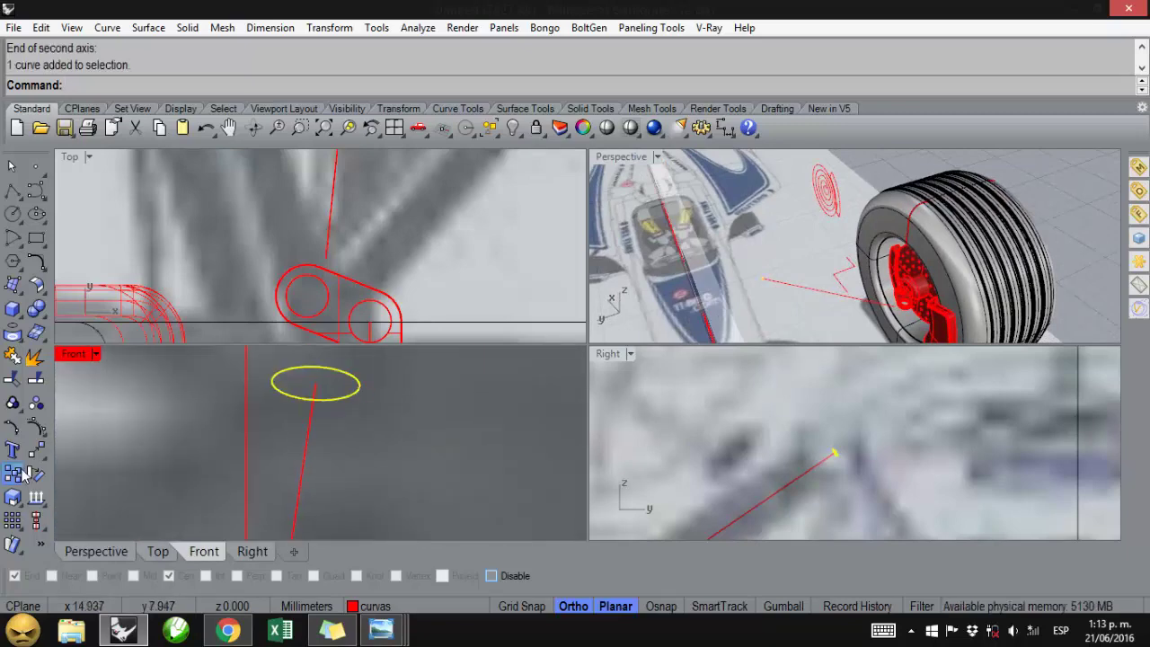
pyautogui.click(13, 497)
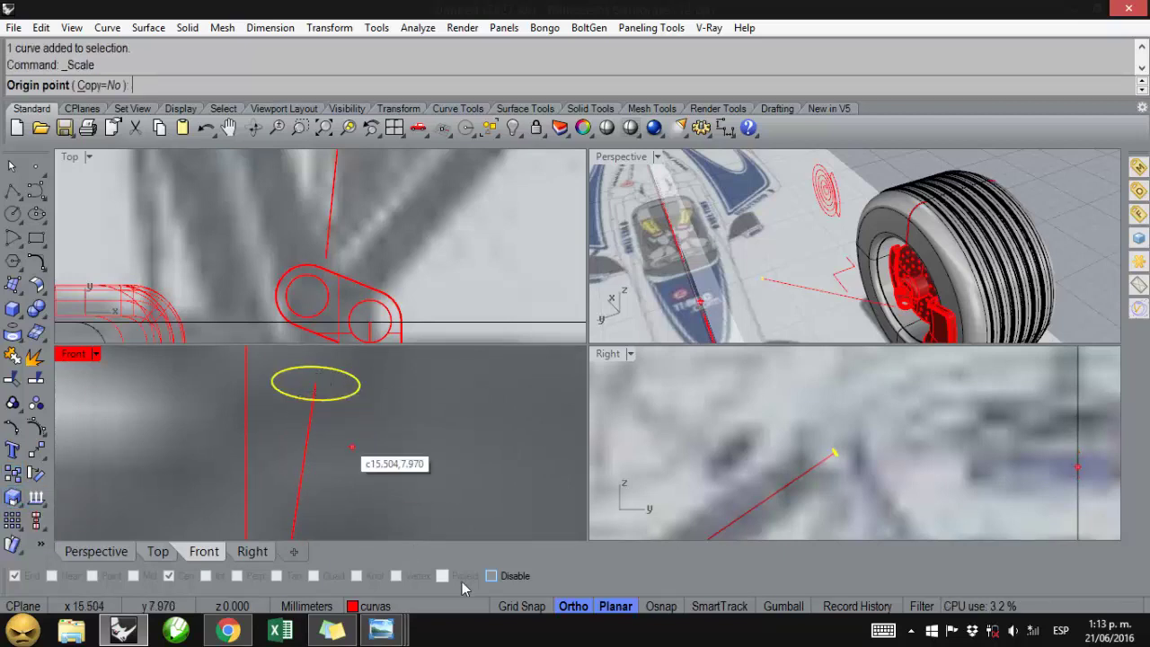
pyautogui.click(492, 575)
pyautogui.click(315, 384)
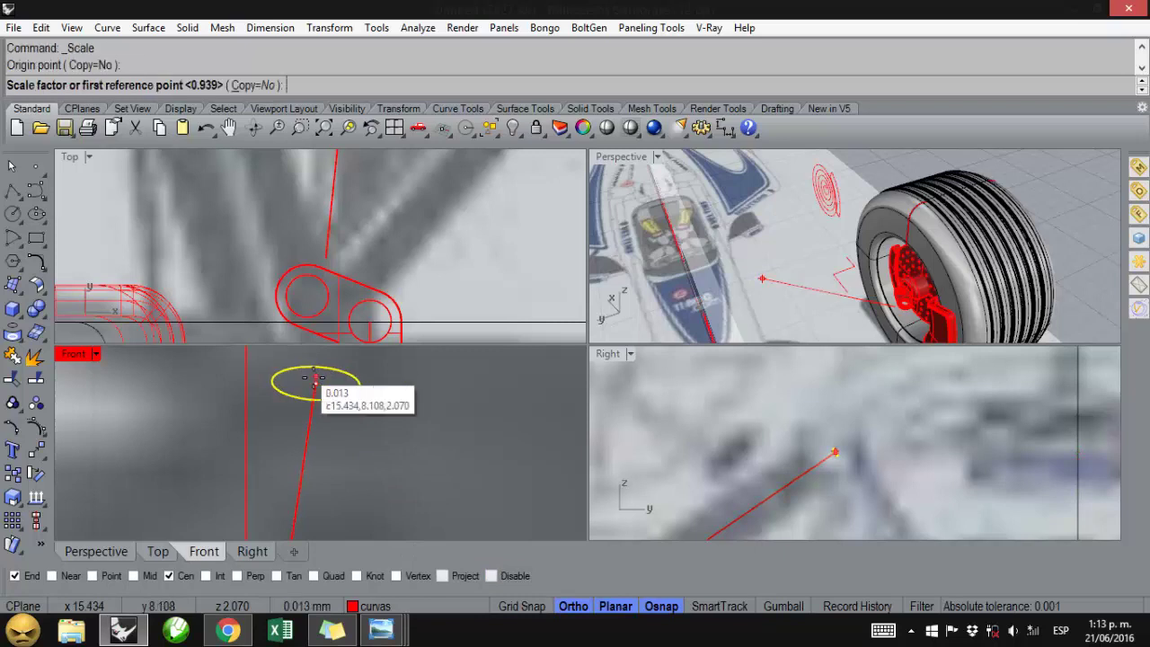
pyautogui.click(447, 384)
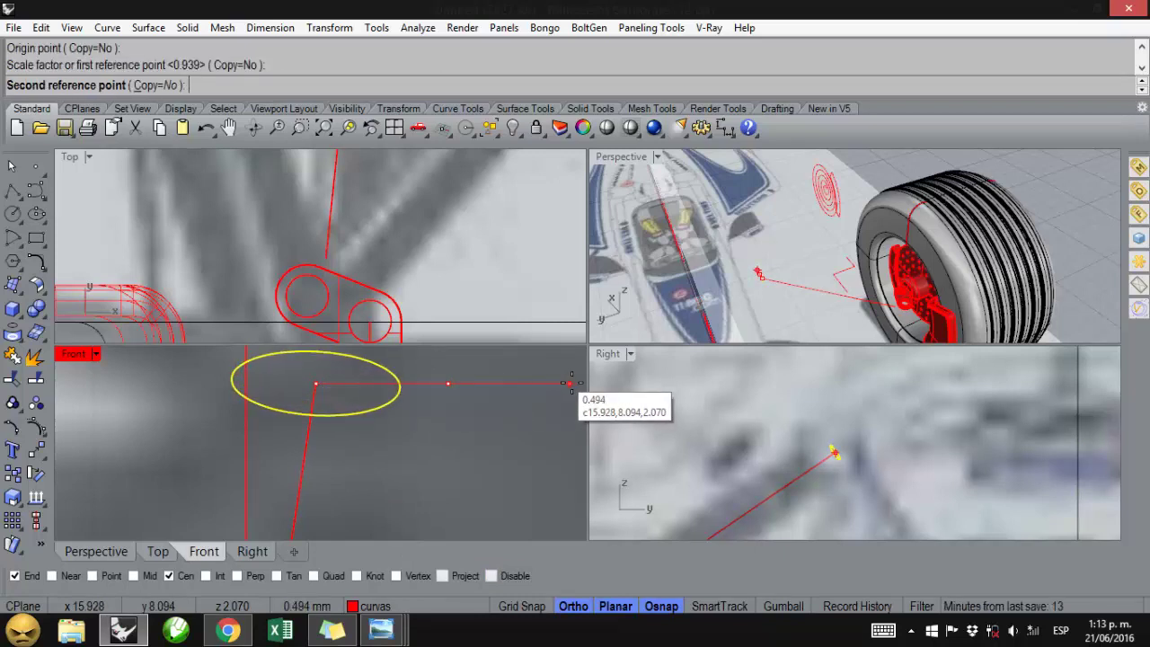
pyautogui.scroll(-3, 512, 384)
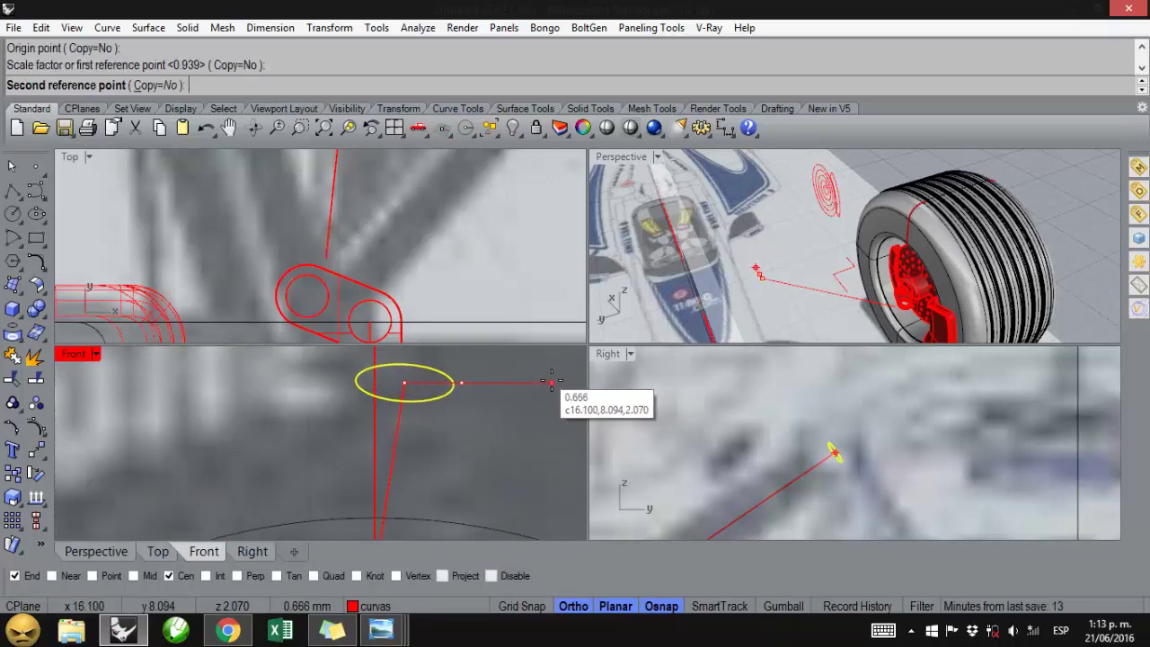
pyautogui.click(532, 385)
pyautogui.scroll(-5, 339, 384)
pyautogui.scroll(3, 340, 385)
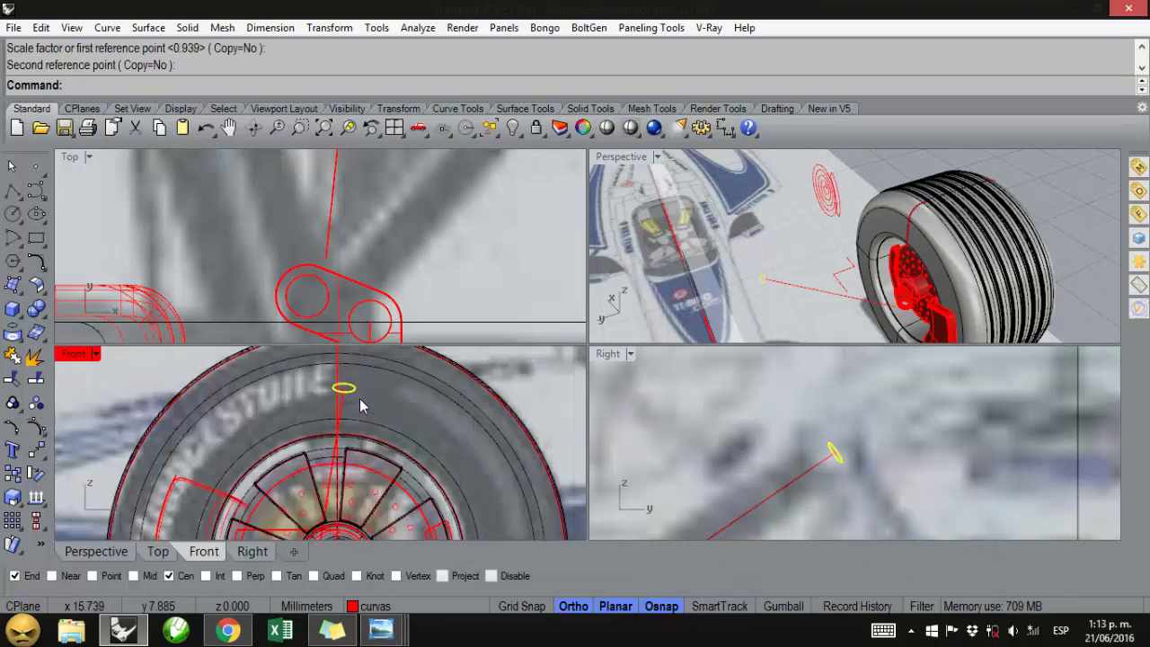
# - Scale the ellipse up again about its centre until it roughly covers the blueprint strut's width in the Top view, and deselect it
pyautogui.moveTo(339, 384); pyautogui.dragTo(330, 463, button='right')
pyautogui.press('Return')
pyautogui.click(326, 457)
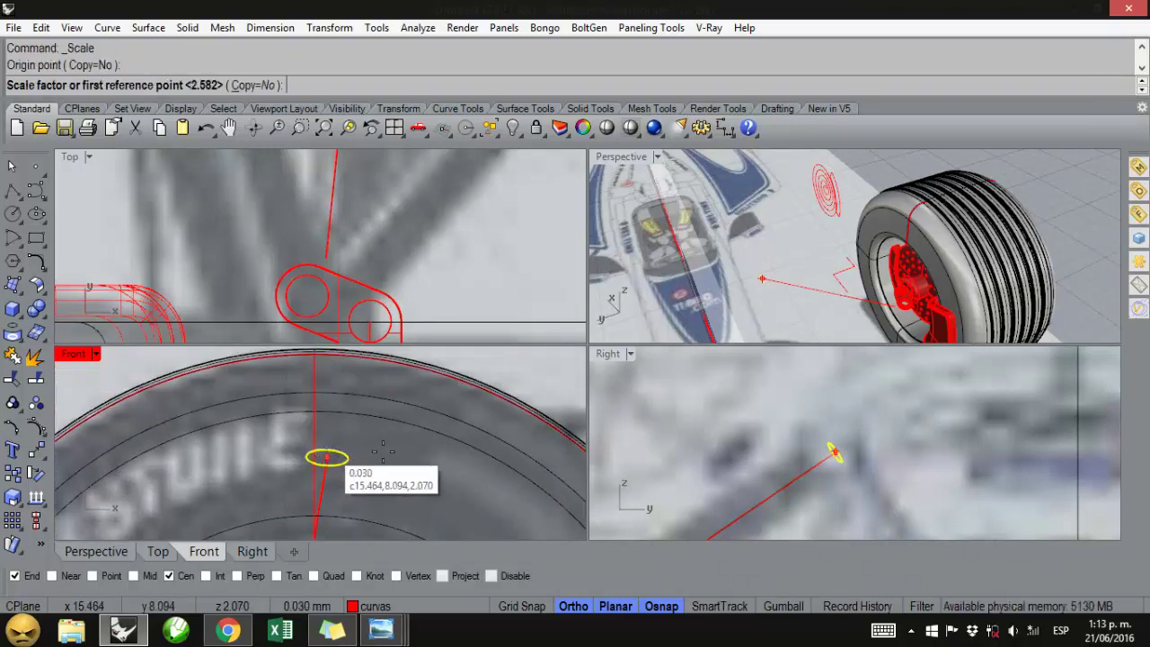
pyautogui.click(428, 458)
pyautogui.click(494, 456)
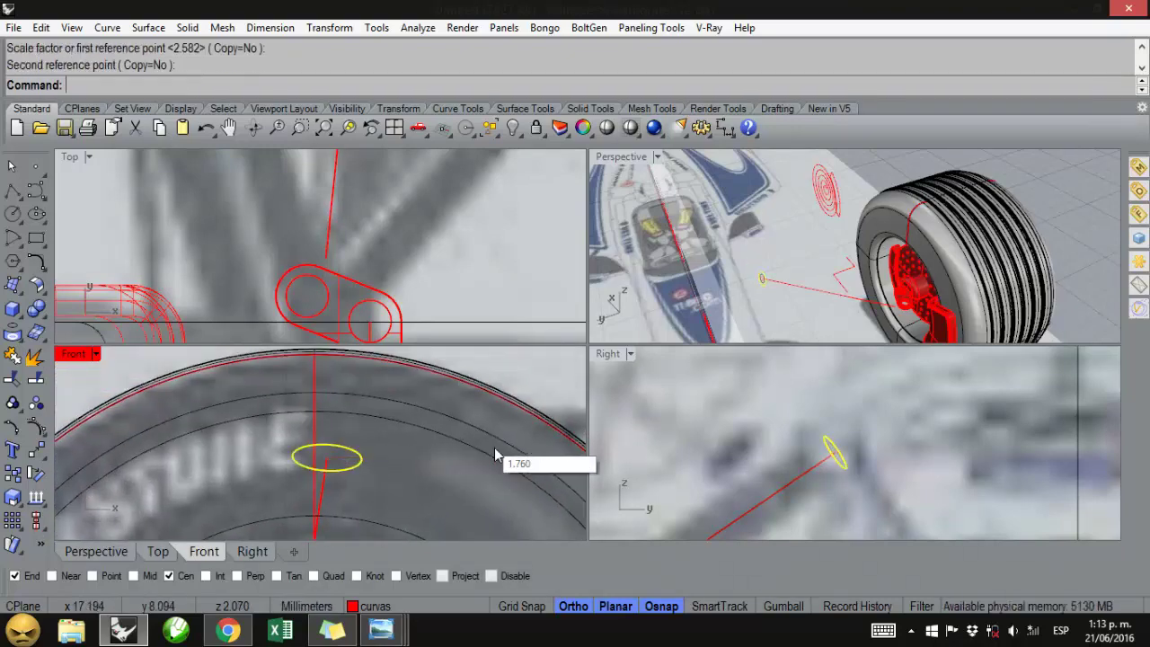
pyautogui.click(793, 222)
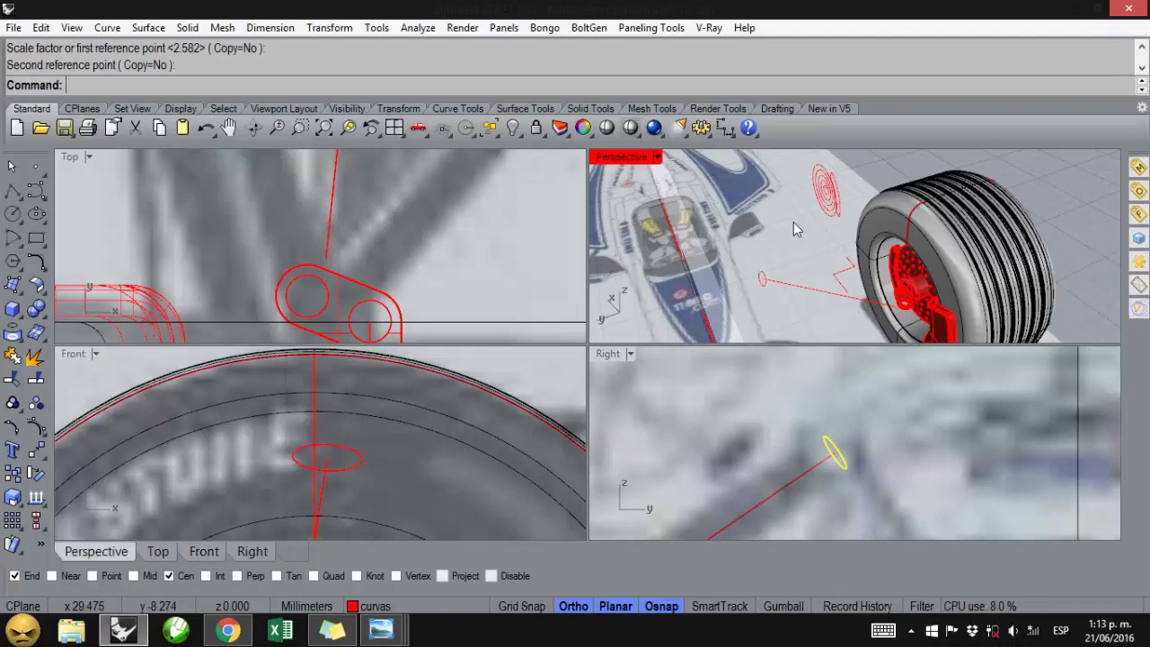
pyautogui.scroll(-5, 333, 283)
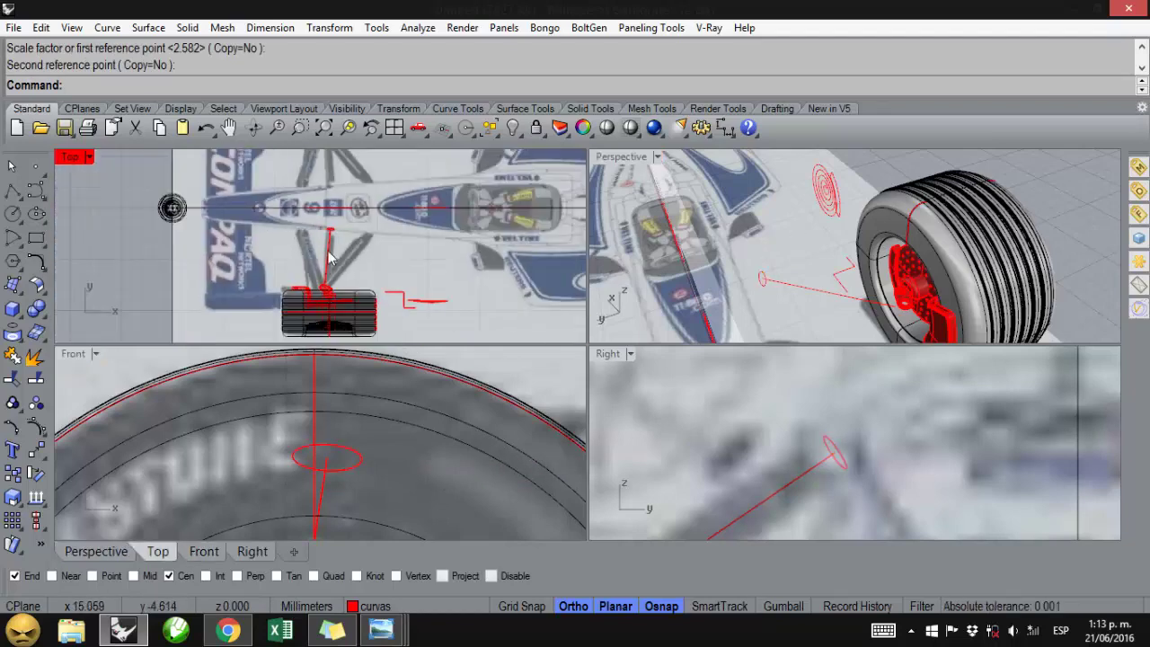
pyautogui.scroll(8, 332, 233)
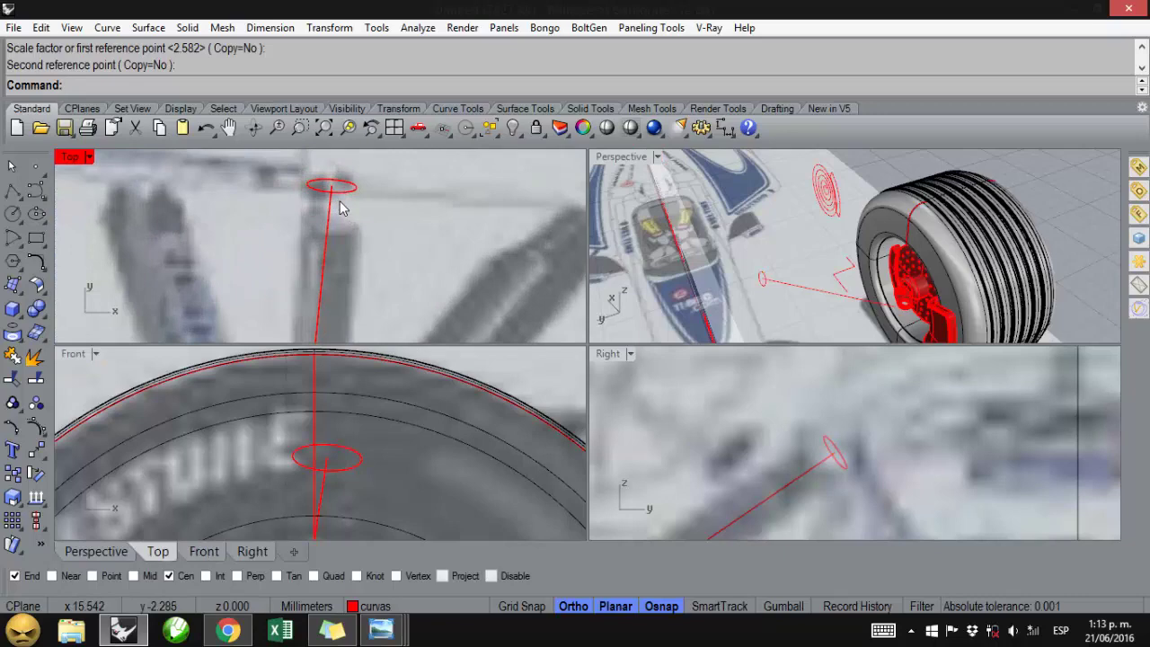
# - Sweep the ellipse along the suspension line with Sweep 1 Rail, using Freeform style and no cross-section simplification
pyautogui.click(146, 27)
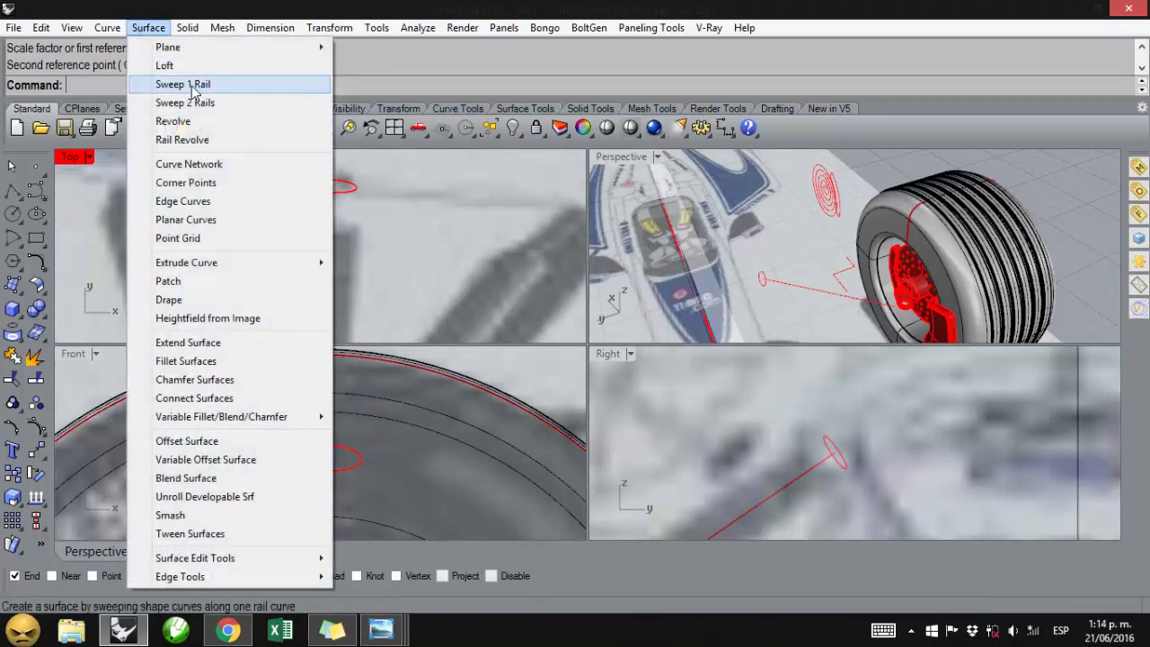
pyautogui.click(192, 85)
pyautogui.click(780, 288)
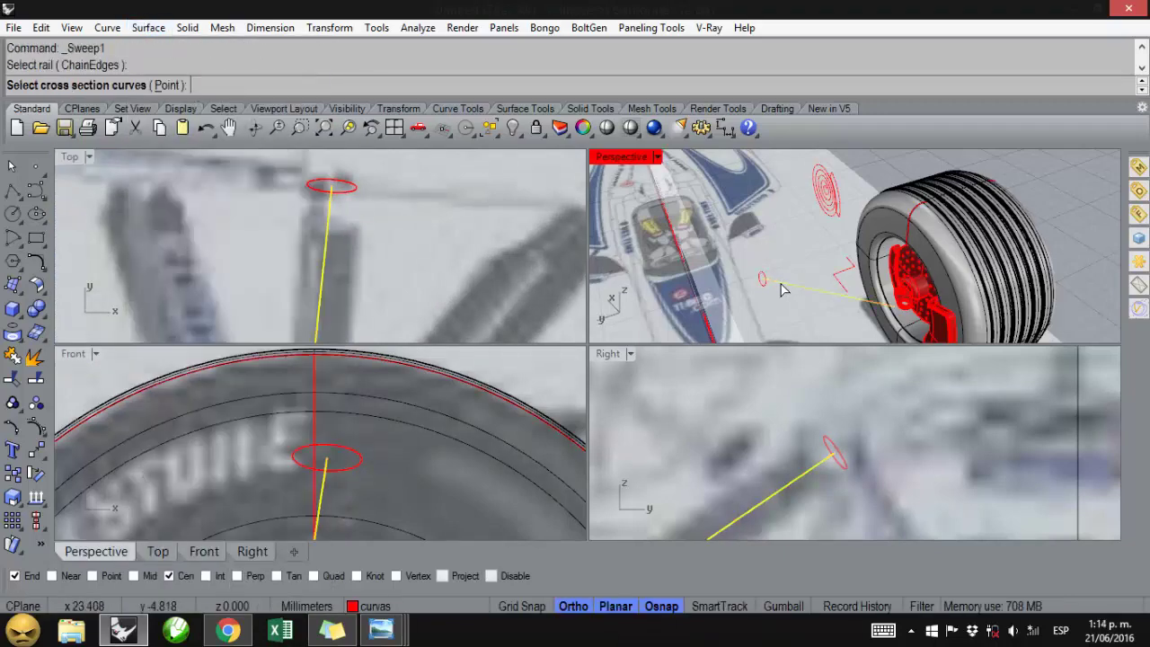
pyautogui.click(761, 294)
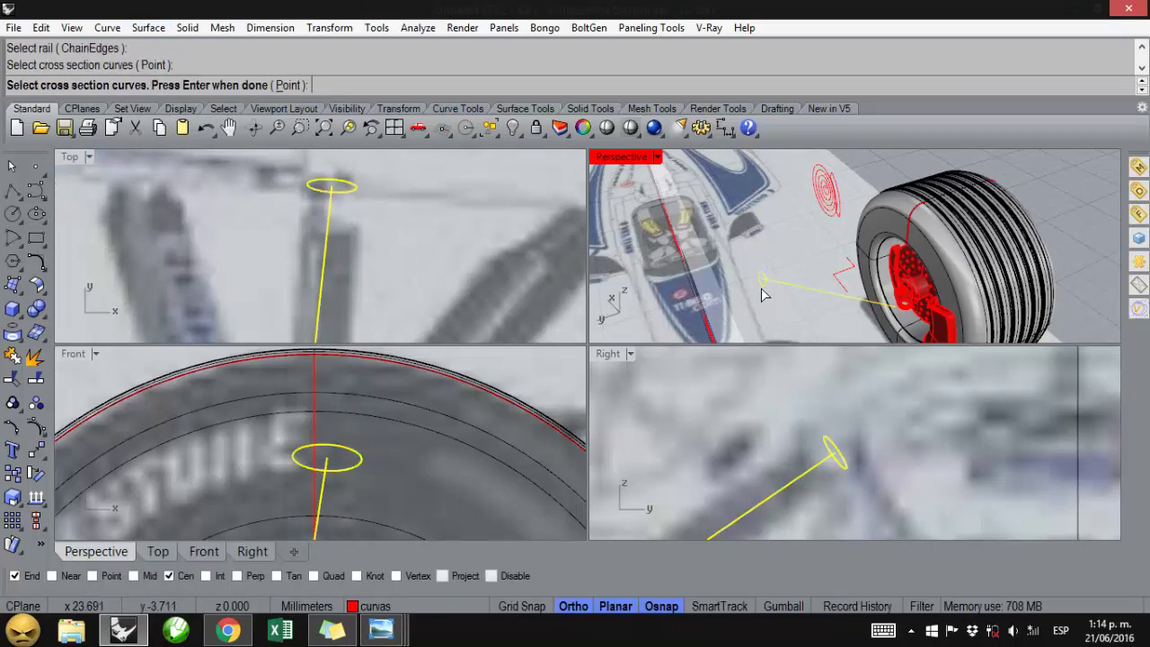
pyautogui.press('Return')
pyautogui.press('Return')
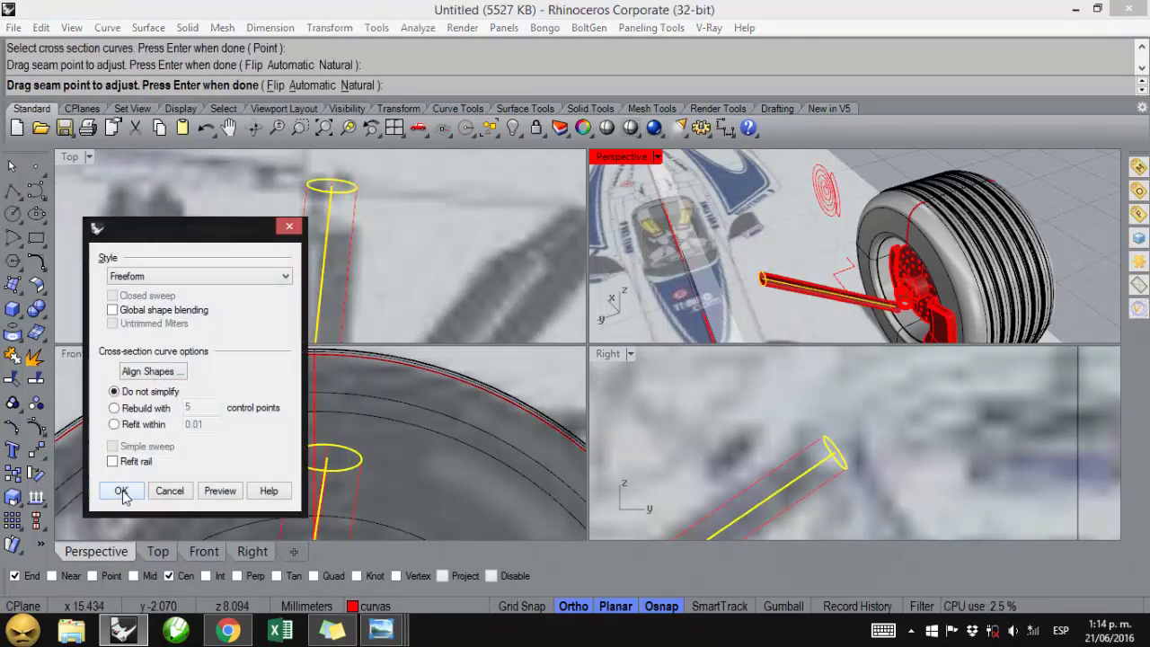
pyautogui.click(122, 492)
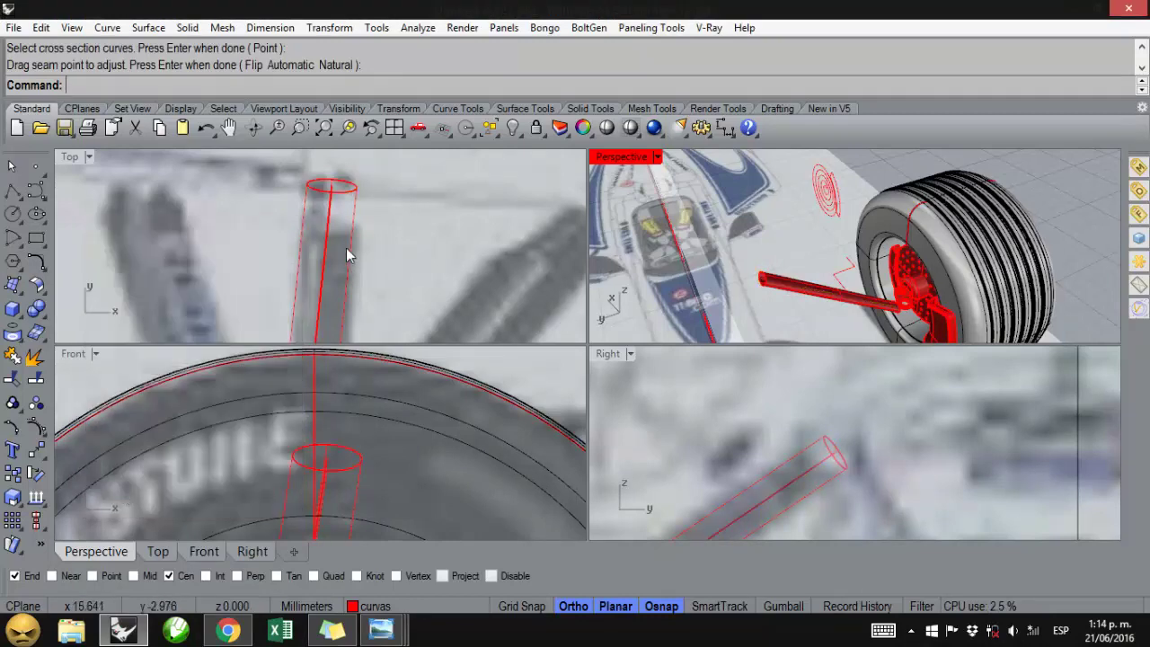
pyautogui.scroll(-5, 341, 229)
pyautogui.scroll(4, 337, 280)
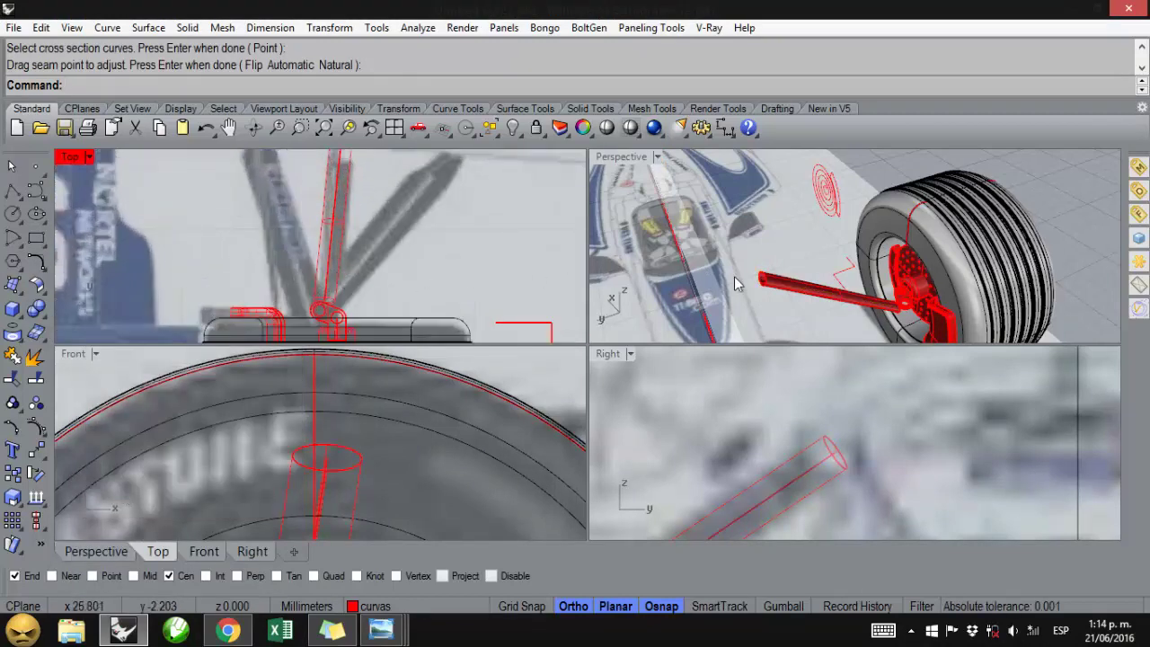
# - Close both open ends of the swept strut surface with Cap Planar Holes
pyautogui.moveTo(862, 303); pyautogui.dragTo(760, 277, button='right')
pyautogui.click(794, 284)
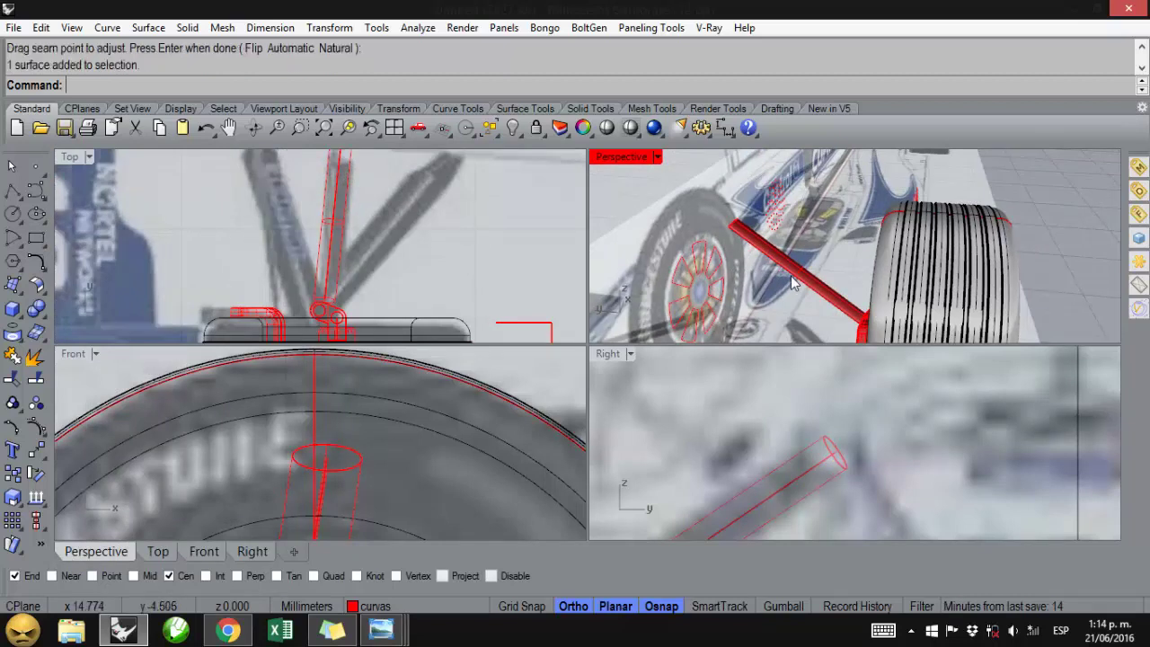
pyautogui.click(187, 28)
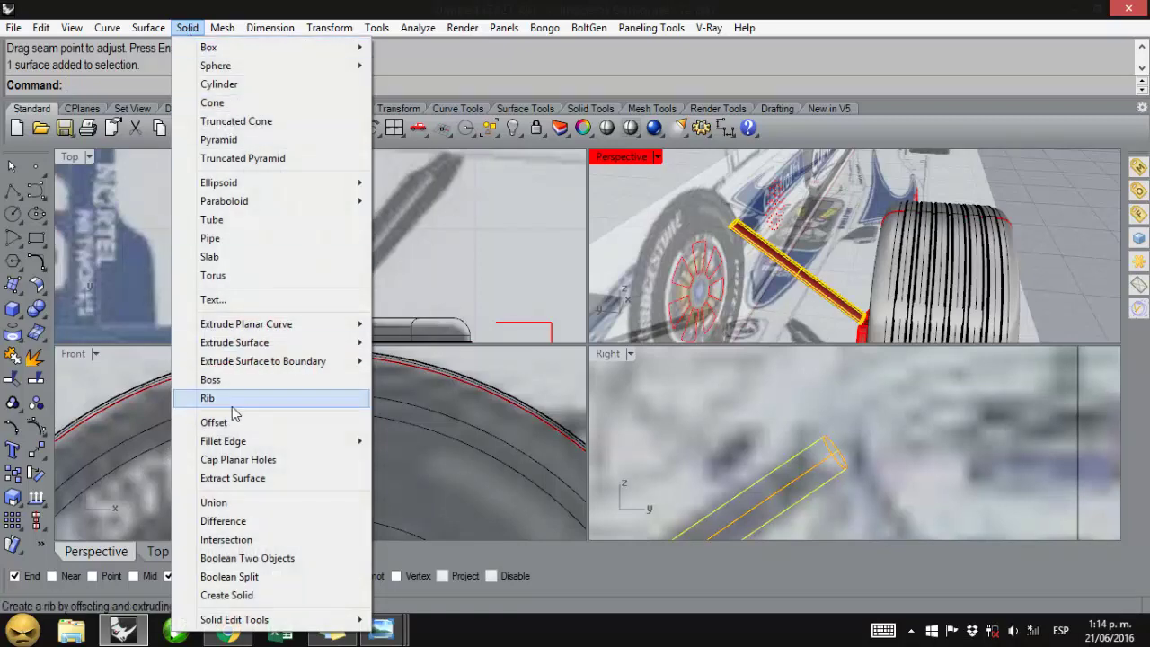
pyautogui.click(238, 459)
pyautogui.scroll(8, 683, 268)
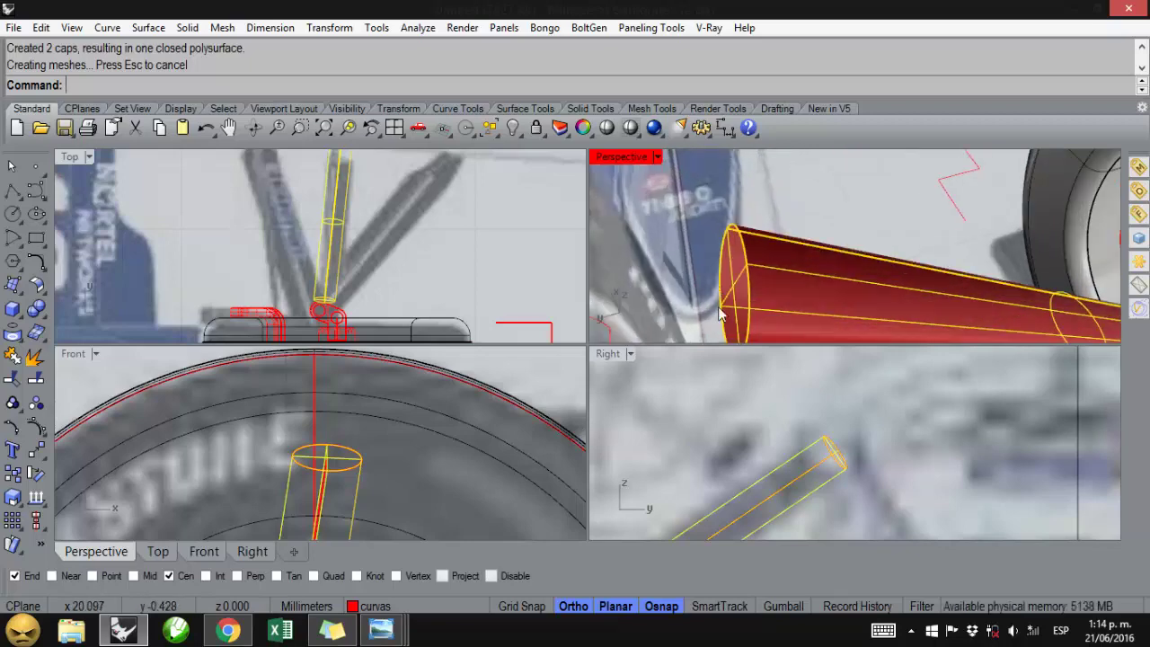
pyautogui.scroll(-5, 721, 260)
pyautogui.moveTo(826, 277); pyautogui.dragTo(808, 248, button='right')
# - Try to fillet the edge at the strut's inner end with a 0.1 mm radius, and undo it
pyautogui.click(187, 28)
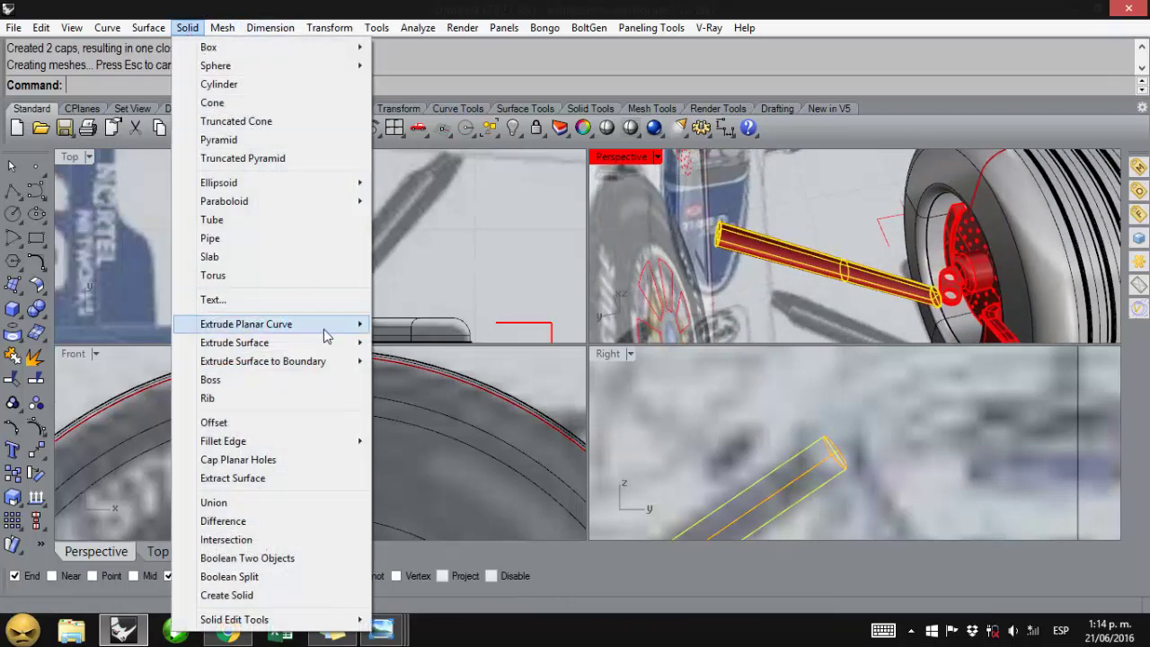
pyautogui.moveTo(320, 445)
pyautogui.click(418, 440)
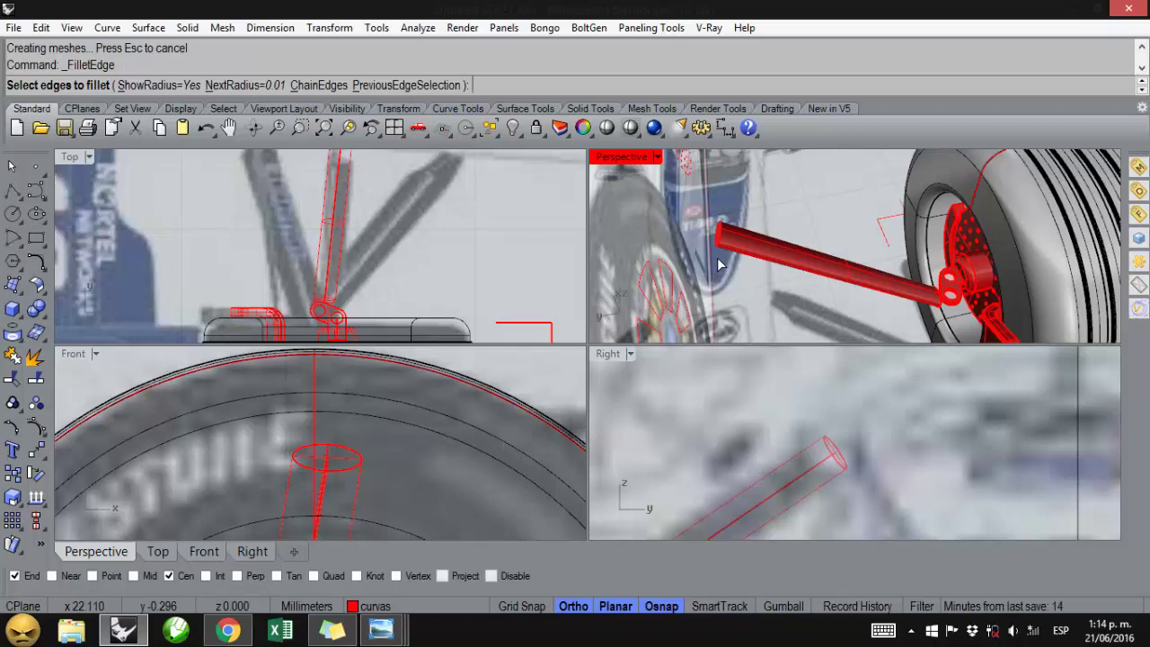
pyautogui.write('.1')
pyautogui.press('Return')
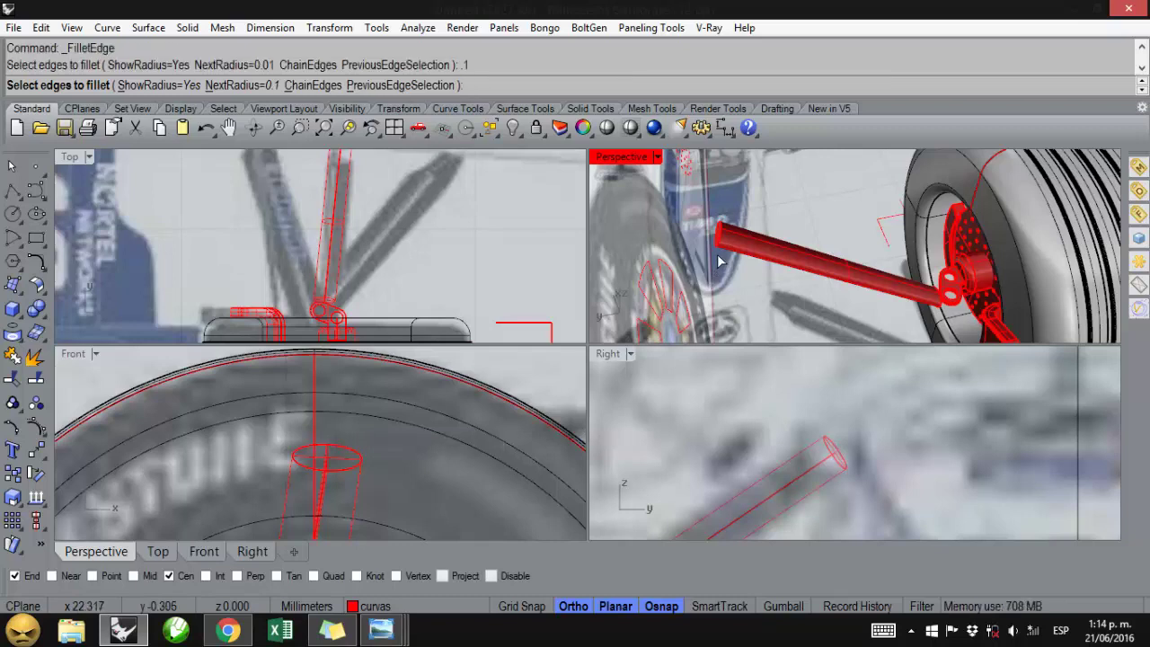
pyautogui.click(719, 261)
pyautogui.press('Return')
pyautogui.press('Return')
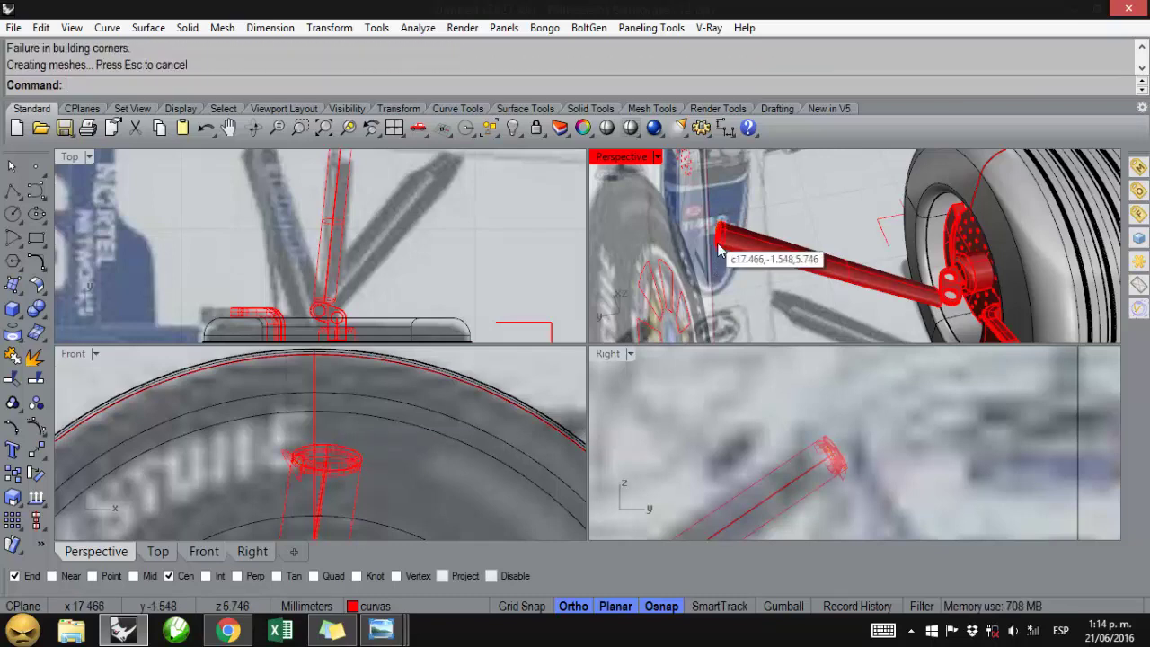
pyautogui.scroll(4, 719, 250)
pyautogui.hotkey('ctrl', 'z')
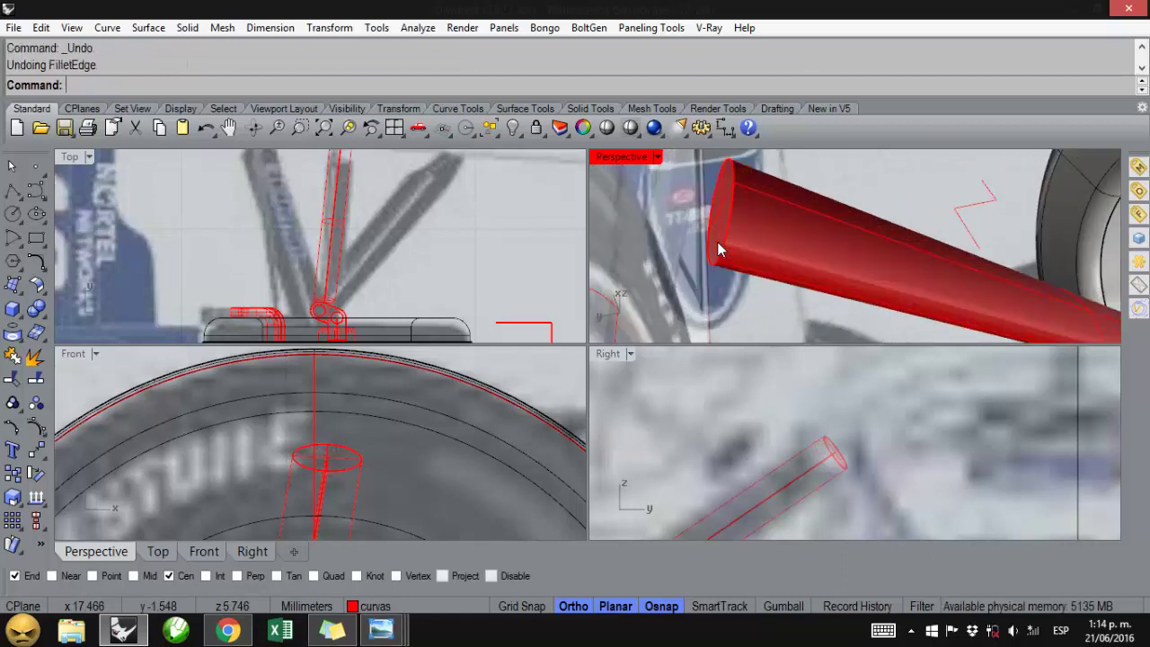
# - Fillet the edge at the strut's inner end with a 0.05 mm radius
pyautogui.press('Return')
pyautogui.write('.0')
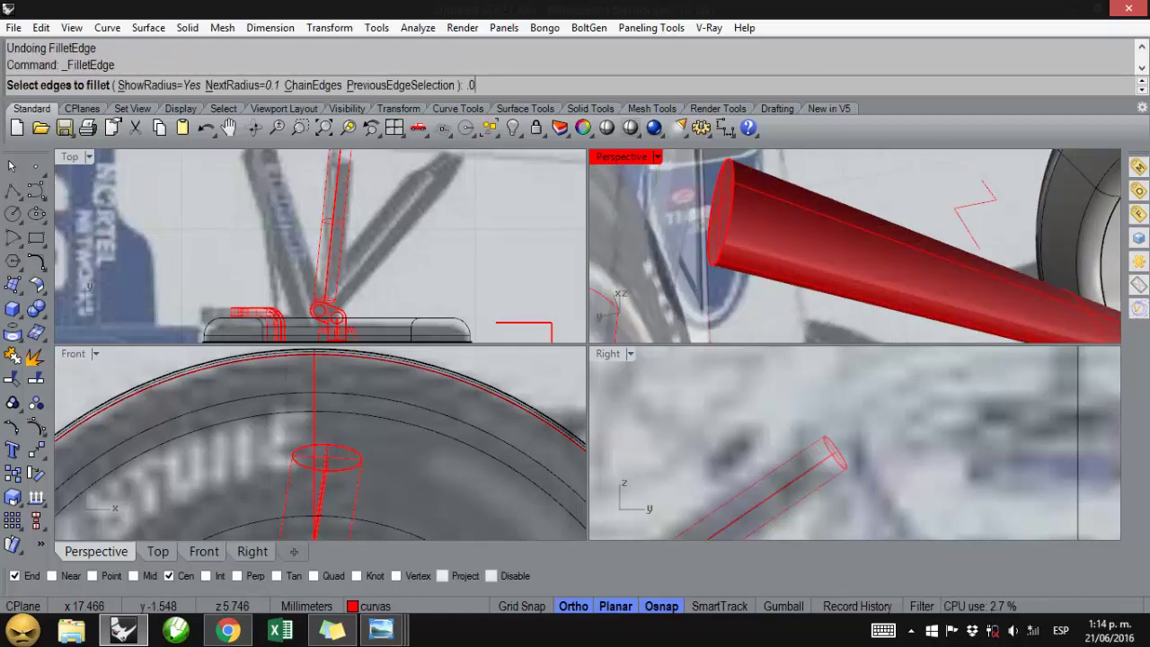
pyautogui.write('5')
pyautogui.press('Return')
pyautogui.click(718, 245)
pyautogui.press('Return')
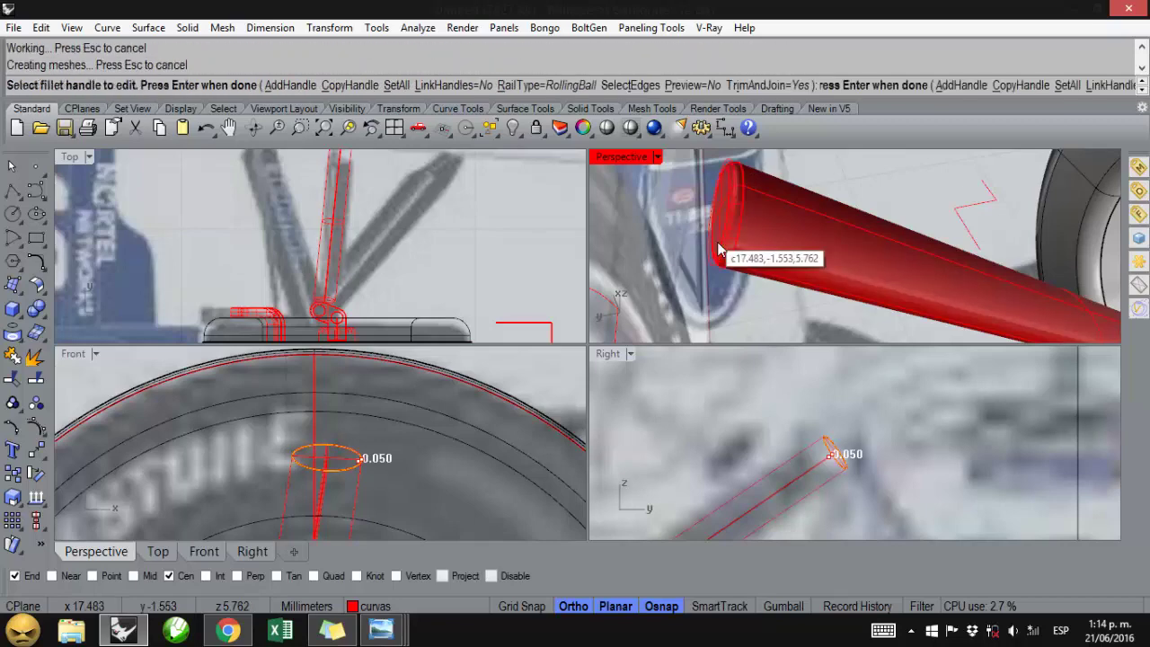
pyautogui.press('Return')
# - Fillet the edge at the strut's outer end beside the hub bracket with the same 0.05 mm radius
pyautogui.moveTo(731, 205); pyautogui.dragTo(948, 308, button='right')
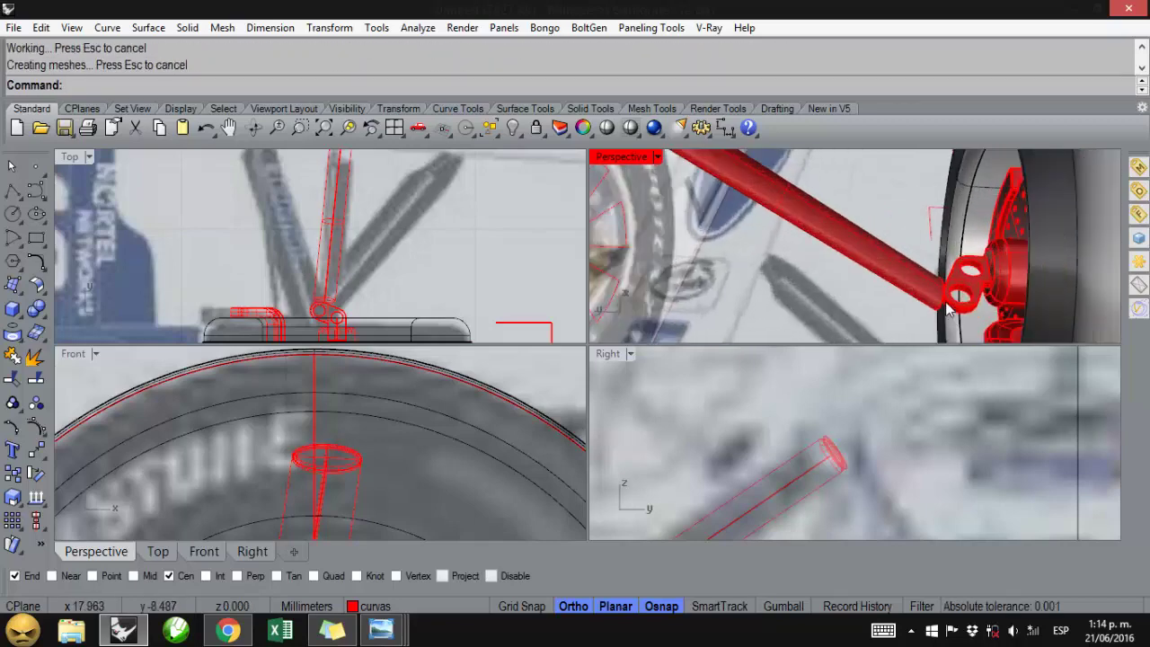
pyautogui.scroll(5, 943, 308)
pyautogui.rightClick(935, 310)
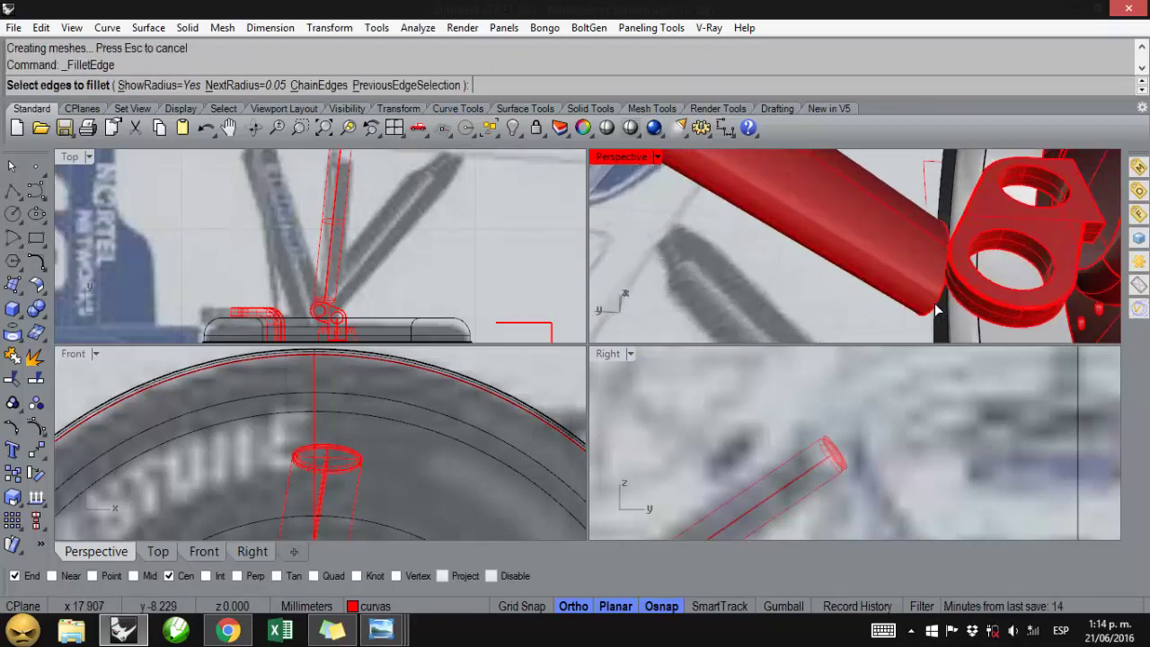
pyautogui.click(936, 310)
pyautogui.press('Return')
pyautogui.press('Return')
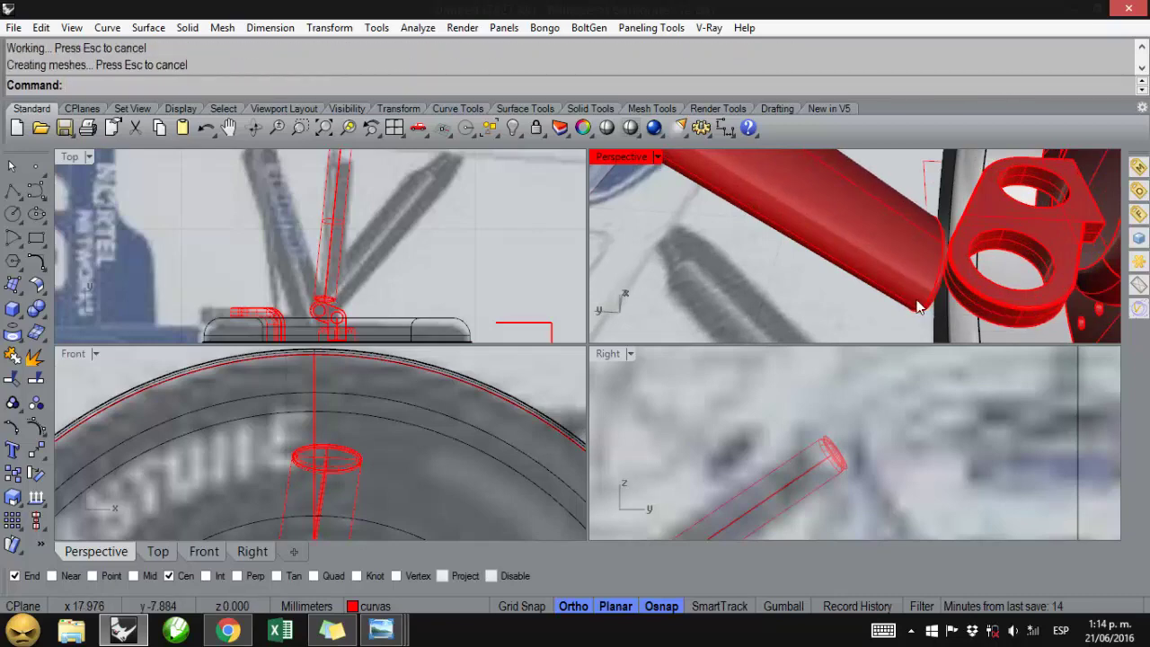
# - Examine the finished strut from several angles, checking how its outer end sits against the hub bracket
pyautogui.moveTo(918, 307); pyautogui.dragTo(849, 262, button='right')
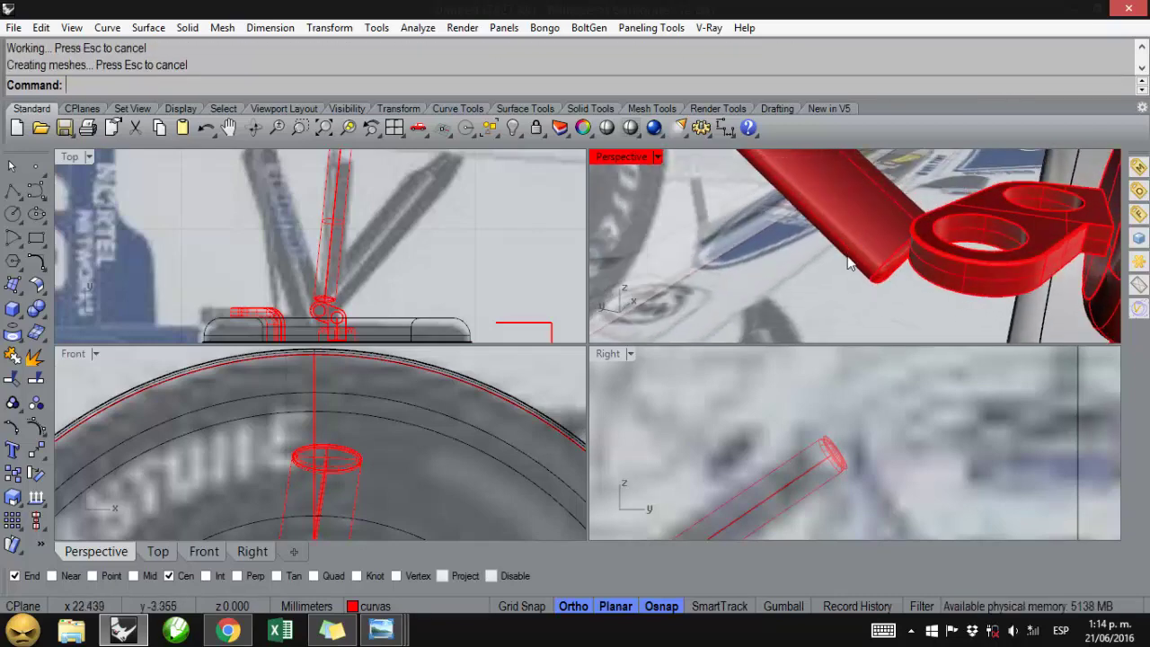
pyautogui.scroll(-6, 849, 263)
pyautogui.click(800, 218)
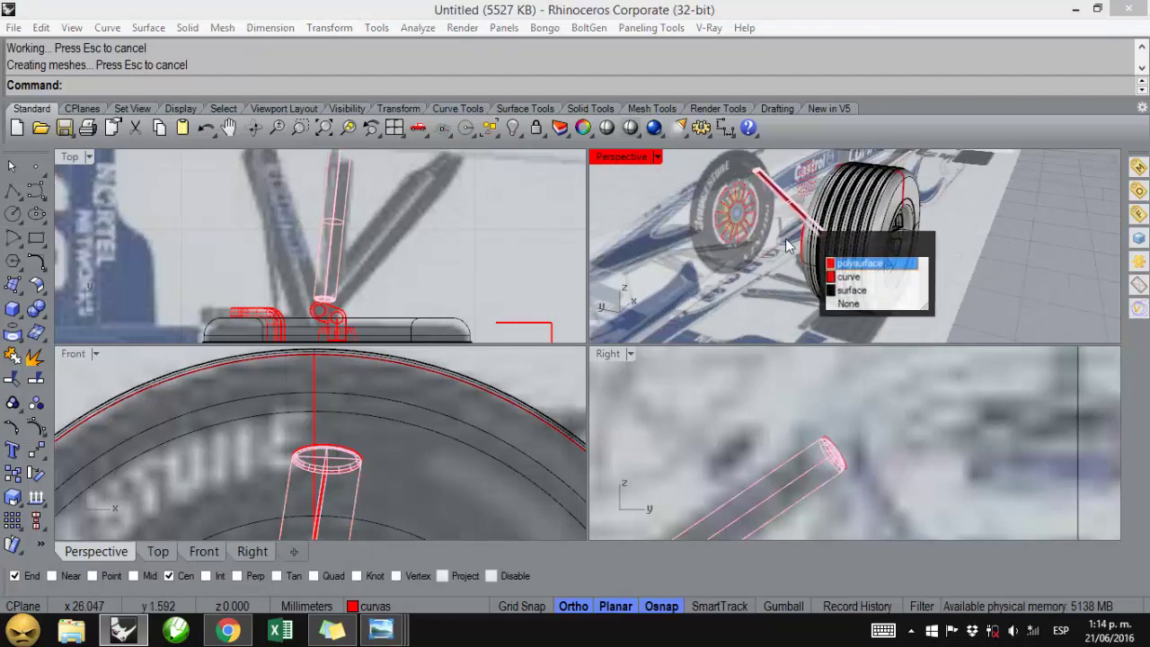
pyautogui.click(840, 257)
pyautogui.press('Escape')
pyautogui.moveTo(840, 257); pyautogui.dragTo(775, 184, button='right')
pyautogui.scroll(5, 774, 185)
pyautogui.scroll(2, 777, 205)
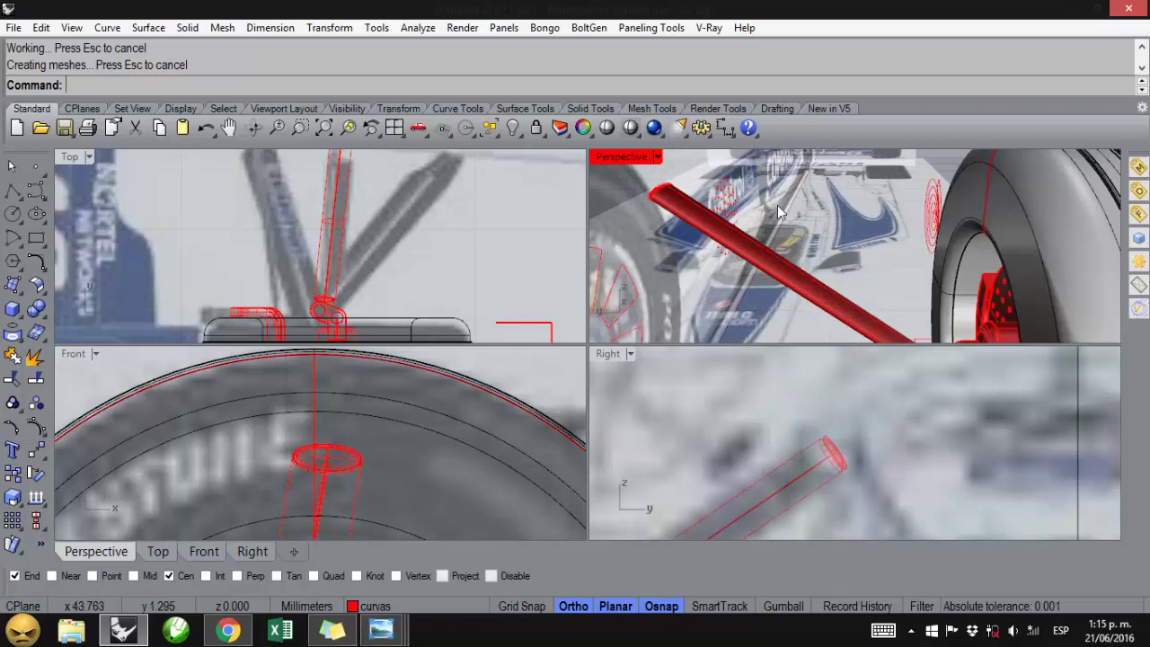
pyautogui.scroll(-4, 777, 205)
pyautogui.scroll(6, 871, 304)
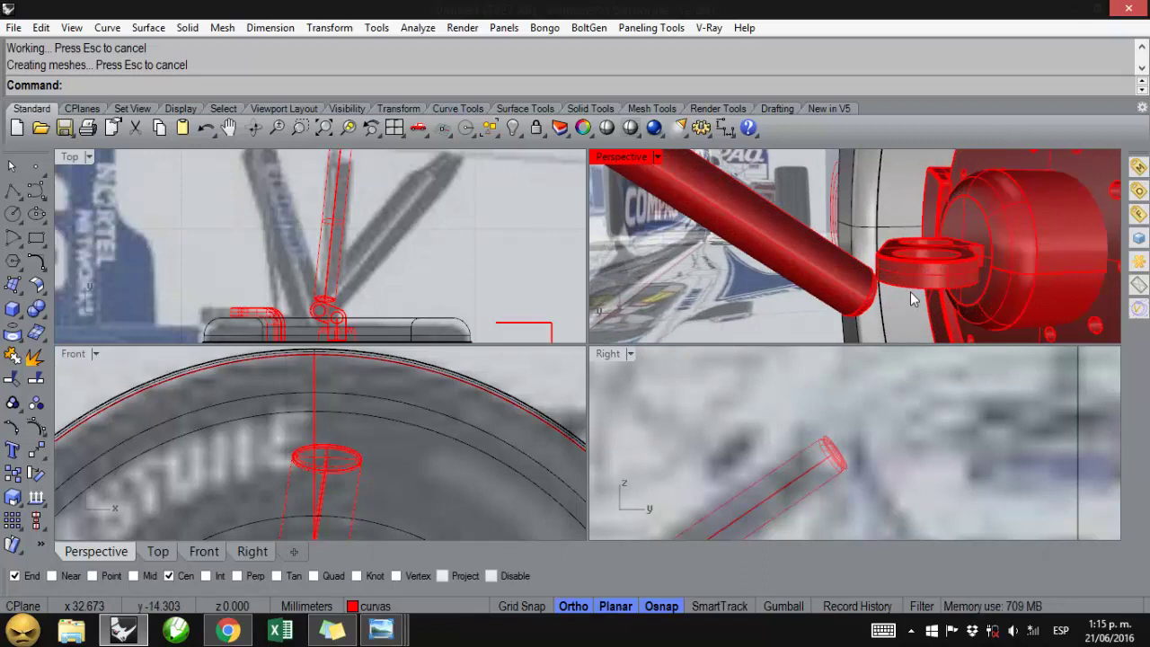
pyautogui.scroll(4, 379, 323)
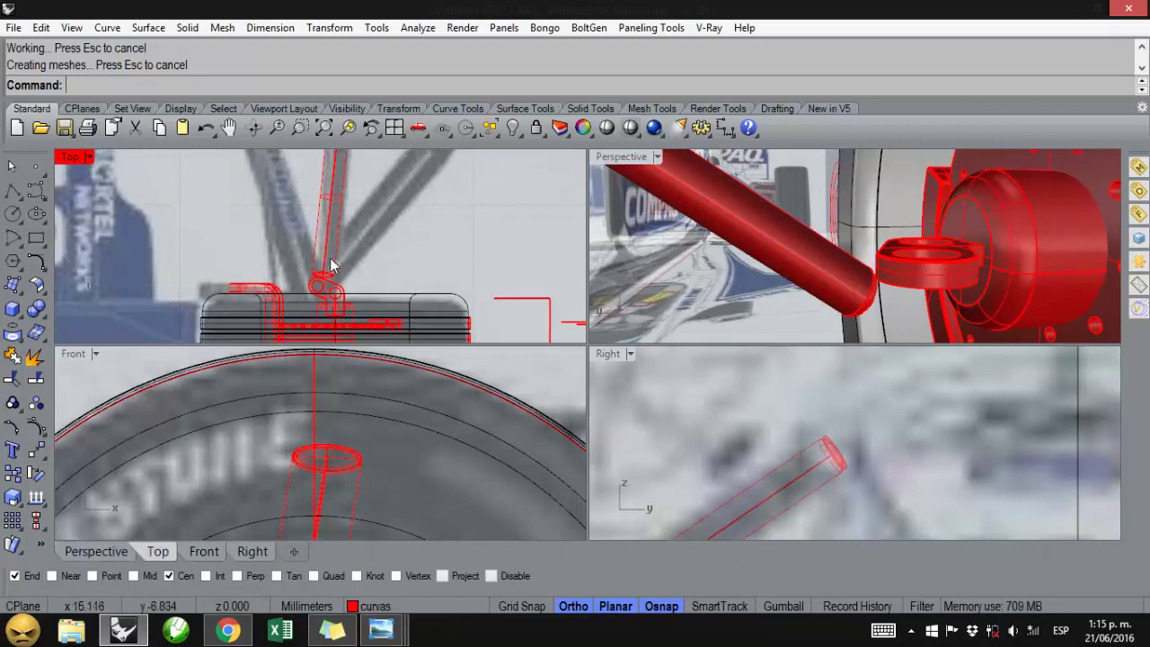
# - Move the circle of the hub bracket's inboard hole straight down to the bracket's underside in the Front view
pyautogui.scroll(2, 324, 286)
pyautogui.click(329, 286)
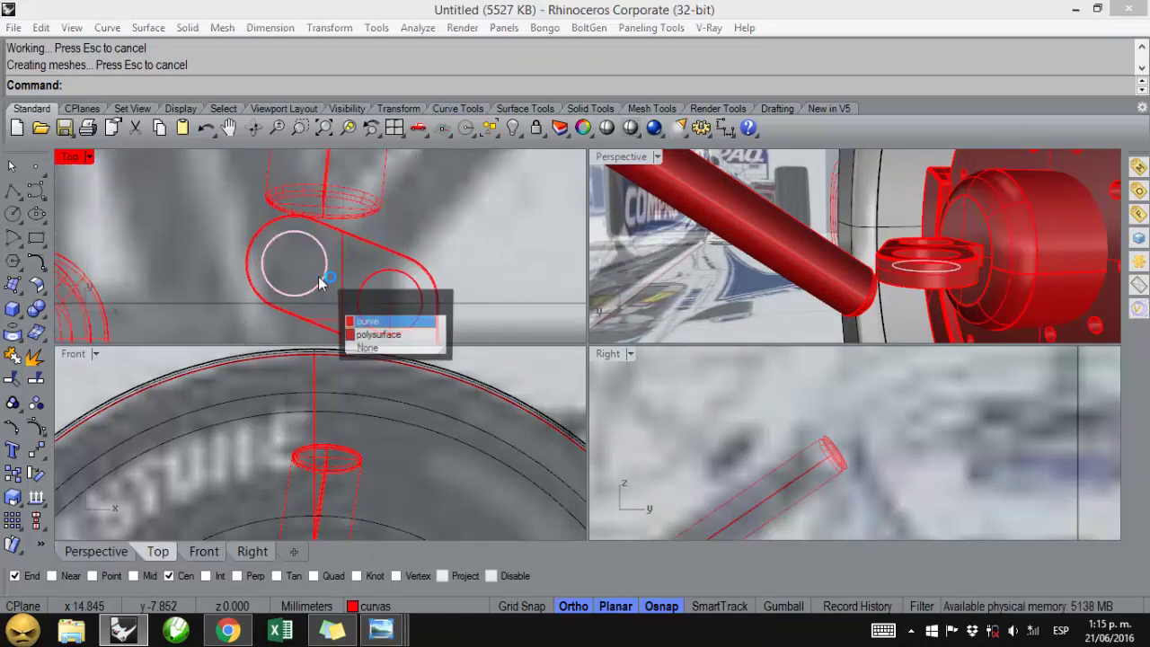
pyautogui.click(373, 323)
pyautogui.scroll(-4, 364, 420)
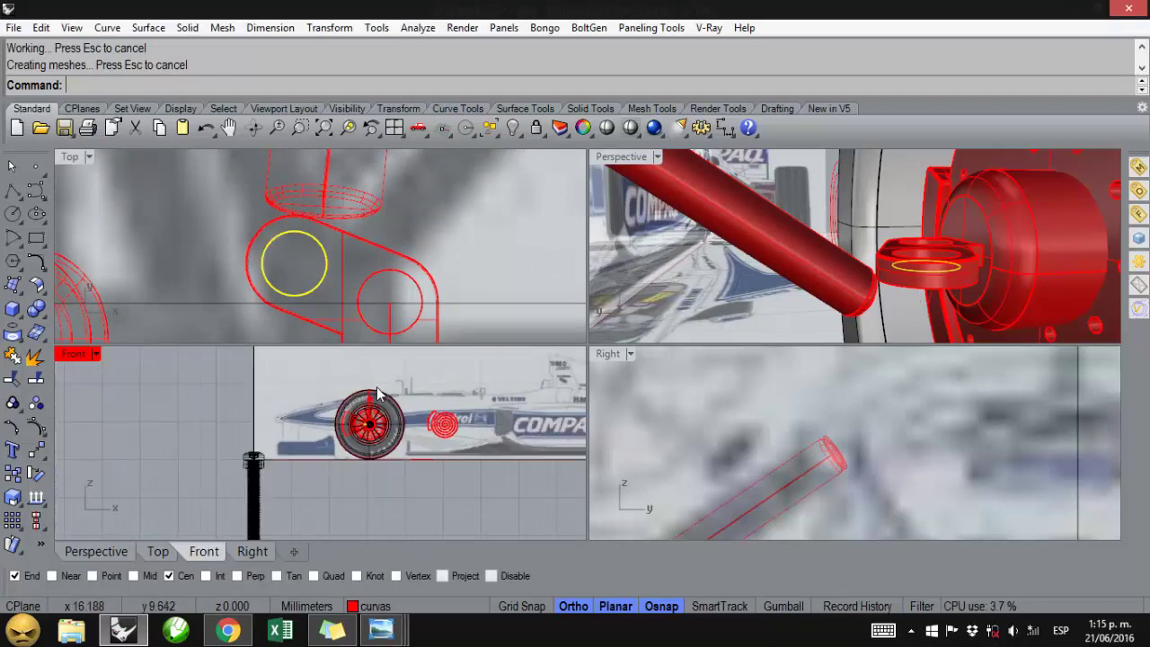
pyautogui.scroll(3, 351, 426)
pyautogui.scroll(5, 316, 422)
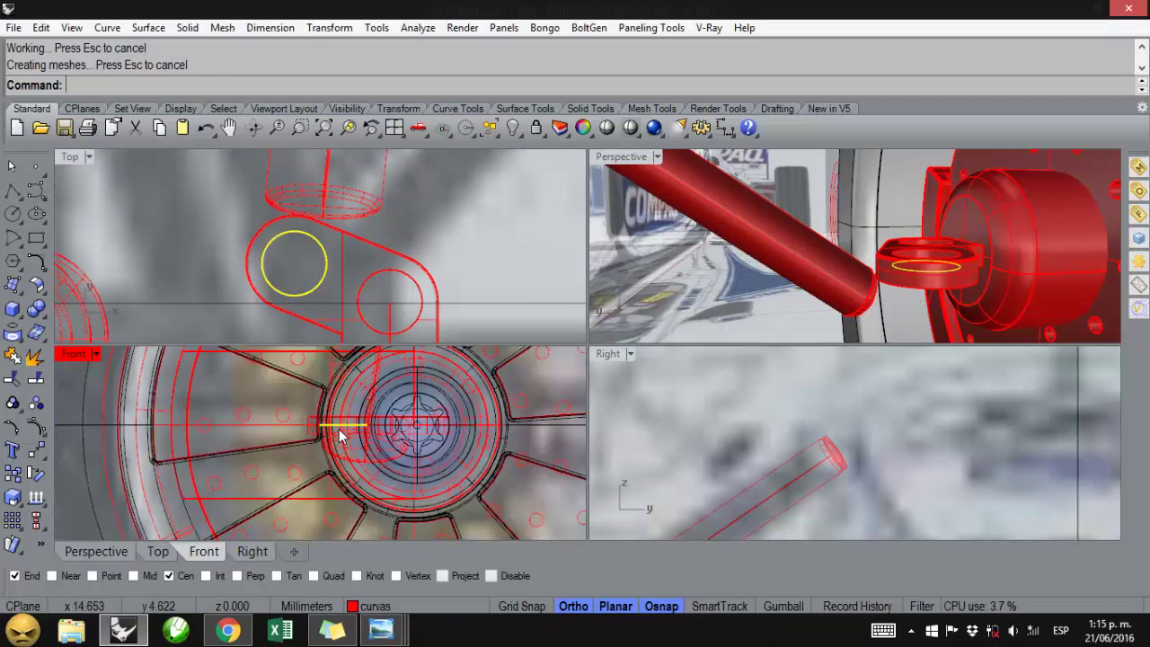
pyautogui.moveTo(339, 430); pyautogui.dragTo(334, 450)
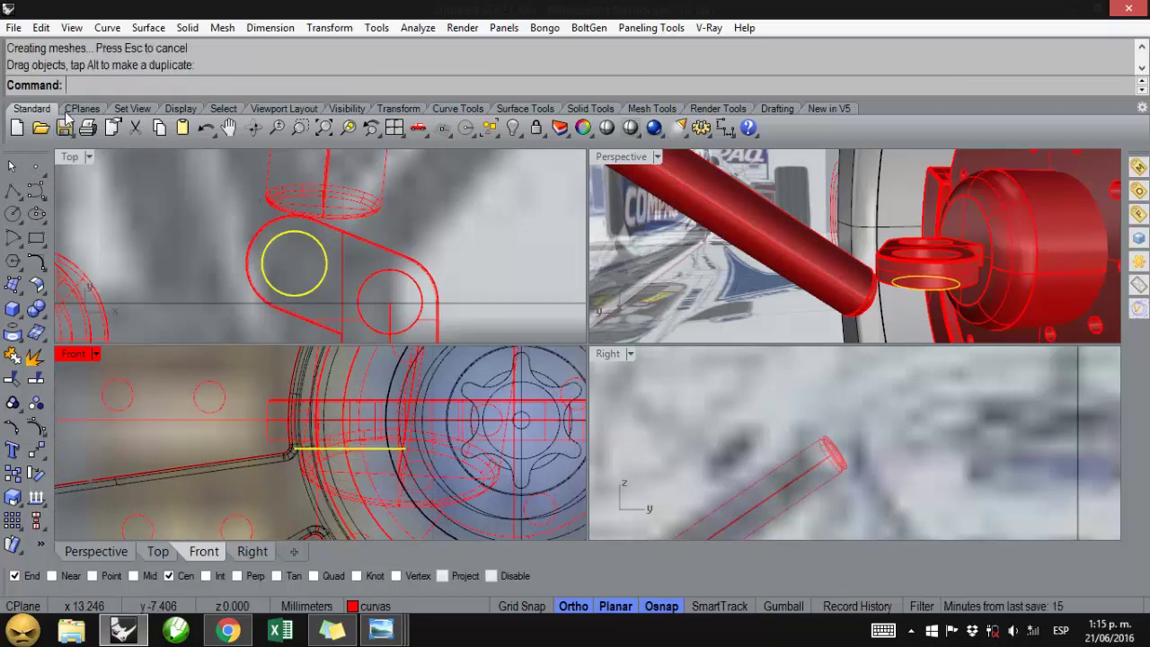
# - Offset the lowered hole circle outward by 0.1 mm with sharp corners
pyautogui.click(106, 27)
pyautogui.moveTo(225, 440)
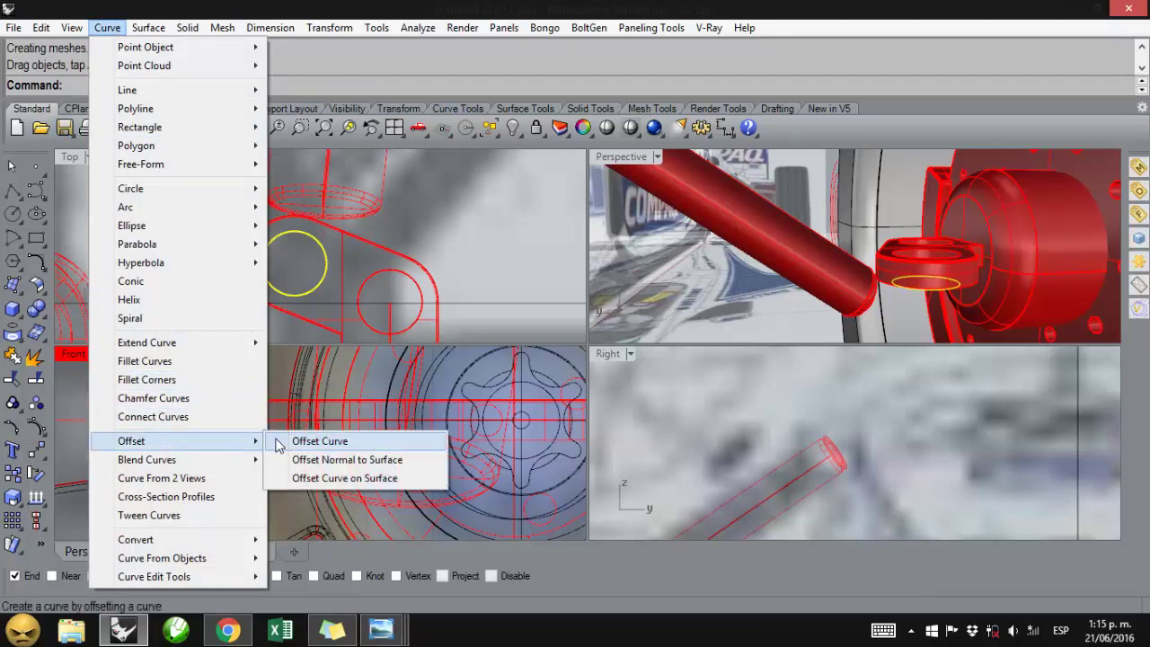
pyautogui.click(278, 442)
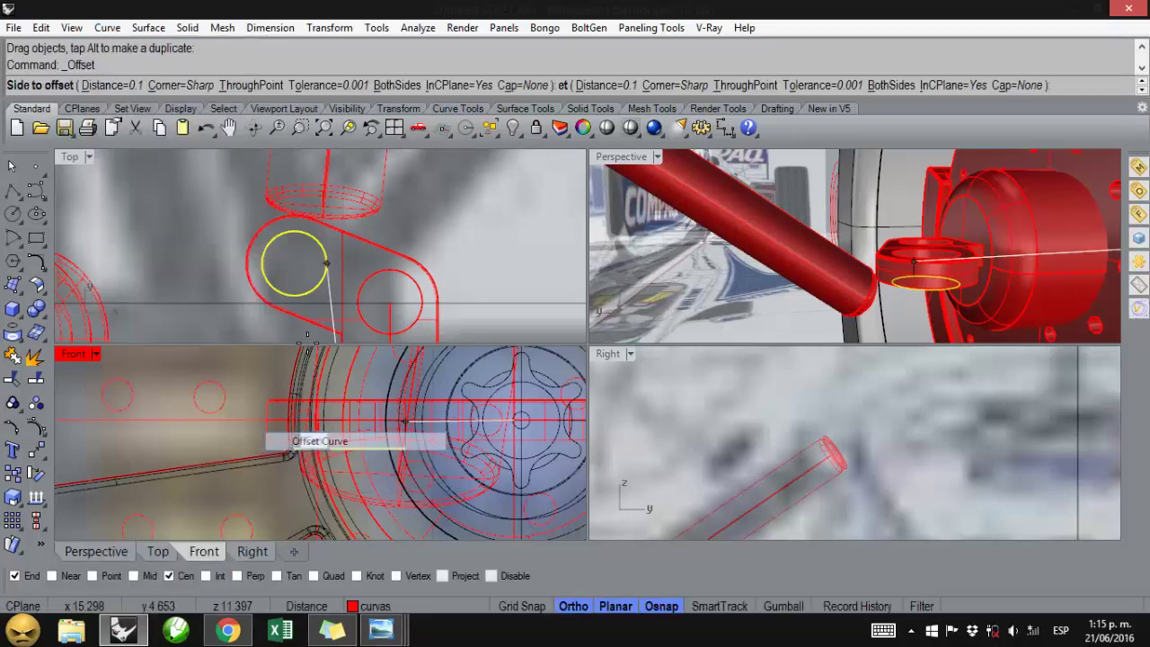
pyautogui.click(407, 231)
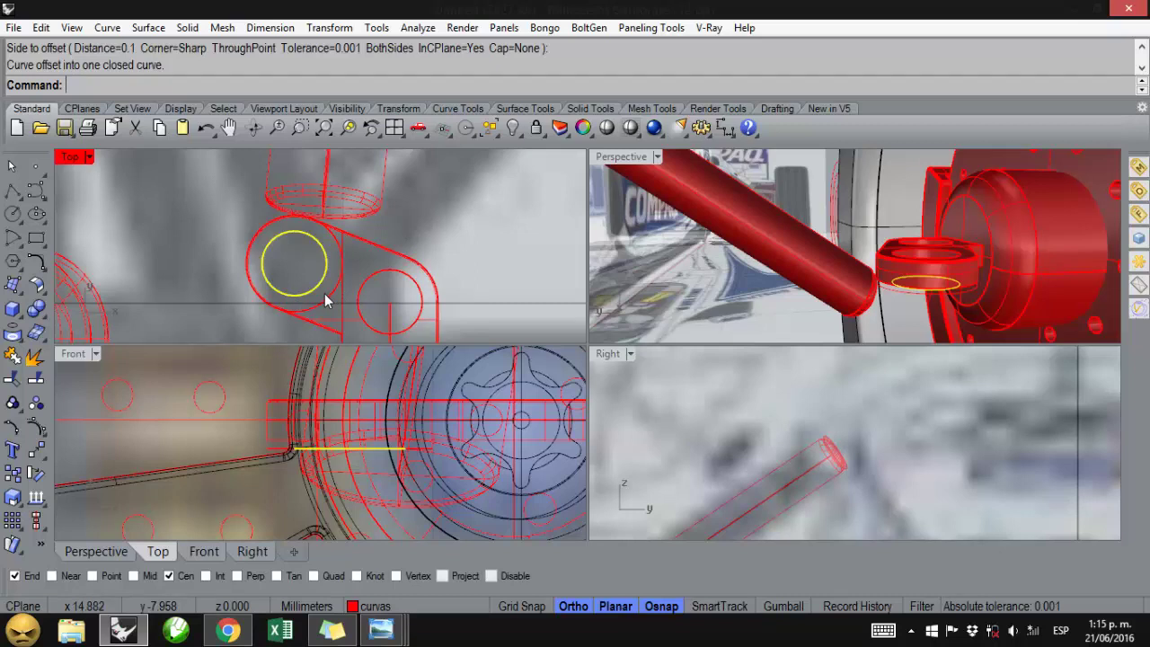
pyautogui.click(201, 245)
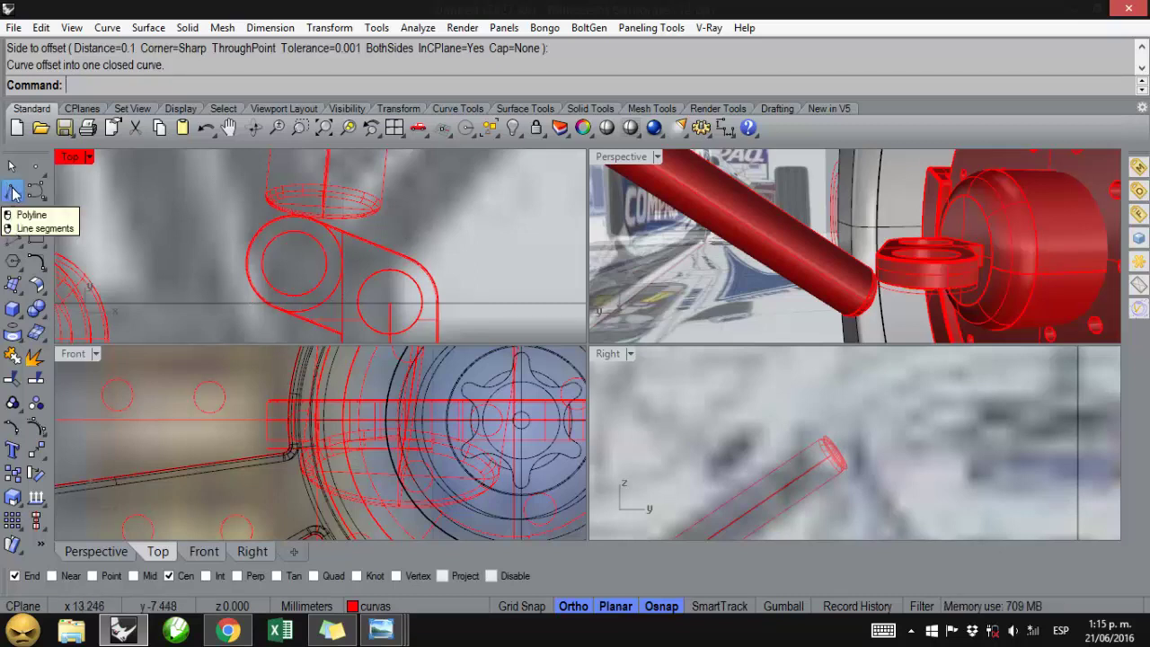
# - Copy the outer offset circle inboard in the Top view and center the copy over the strut's outer end
pyautogui.click(329, 295)
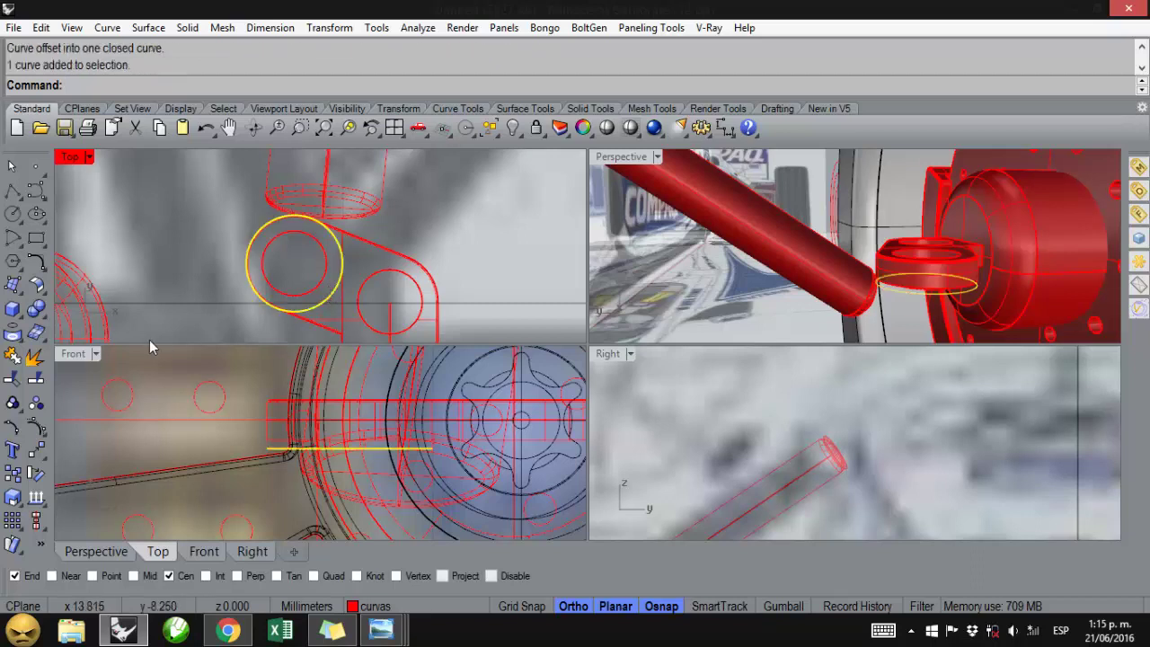
pyautogui.click(15, 478)
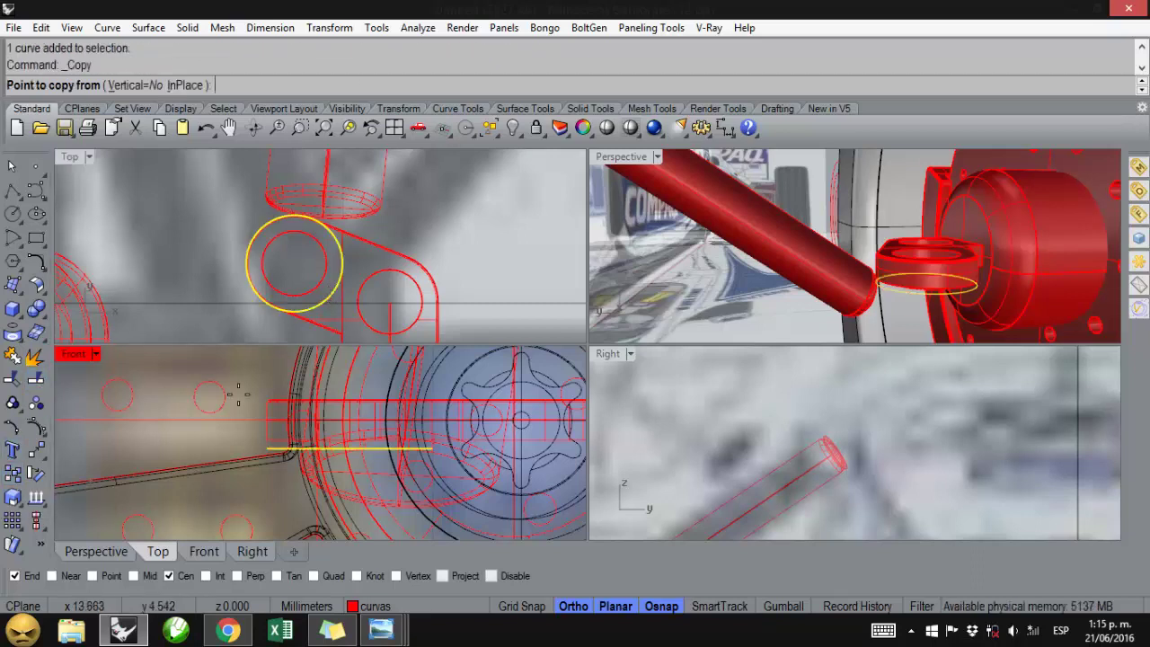
pyautogui.click(486, 304)
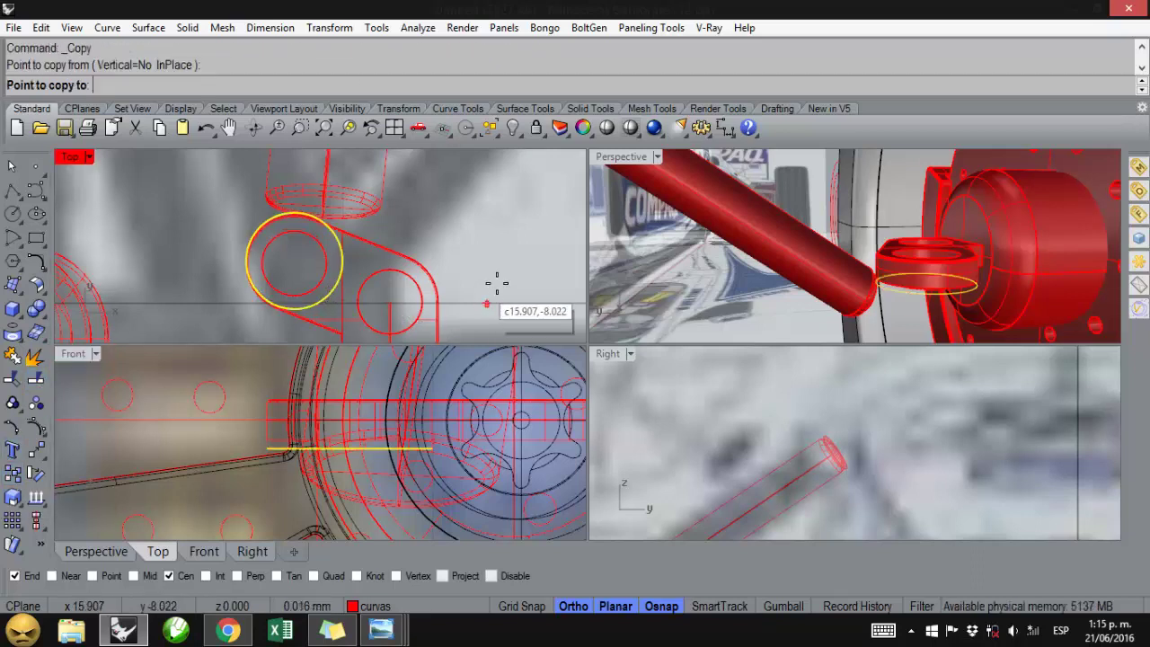
pyautogui.click(529, 222)
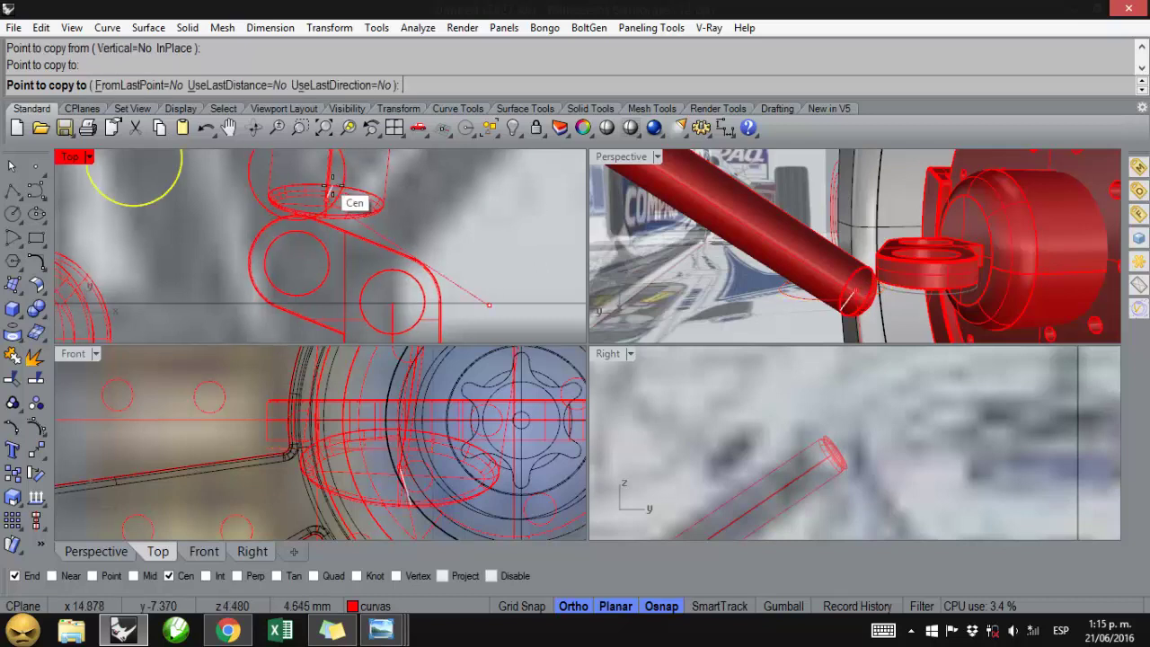
pyautogui.press('Return')
pyautogui.moveTo(347, 172); pyautogui.dragTo(386, 180)
# - Shift the strut slightly away from the hub bracket in the Right view, with object snaps turned off
pyautogui.moveTo(761, 284); pyautogui.dragTo(838, 285, button='right')
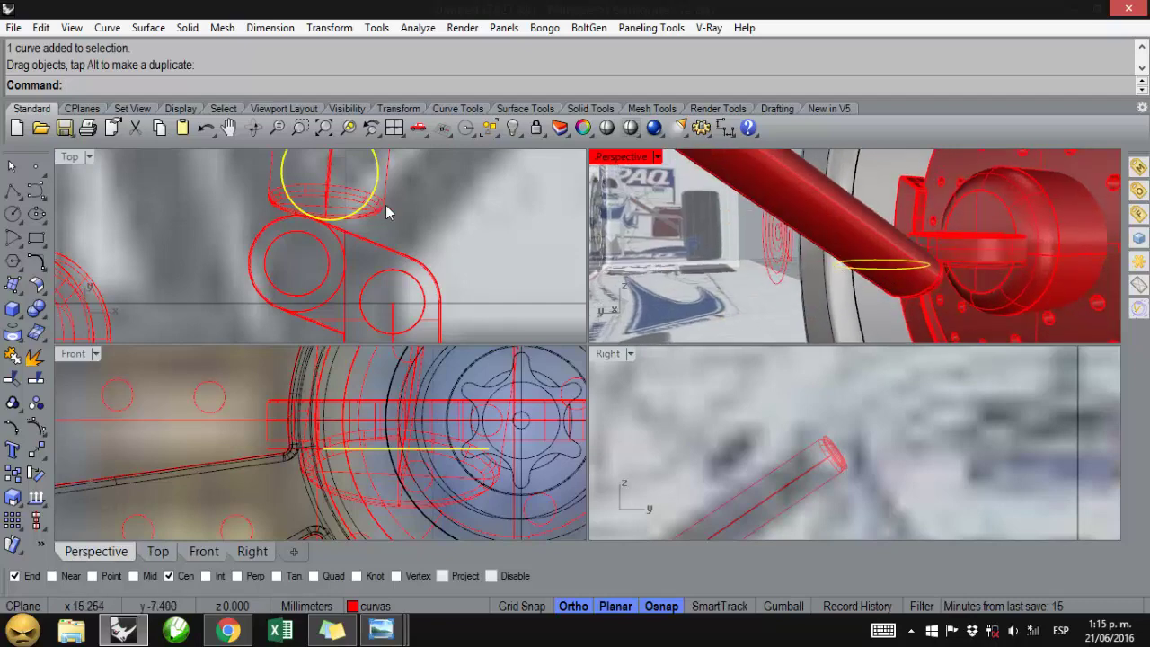
pyautogui.moveTo(383, 208); pyautogui.dragTo(341, 303, button='right')
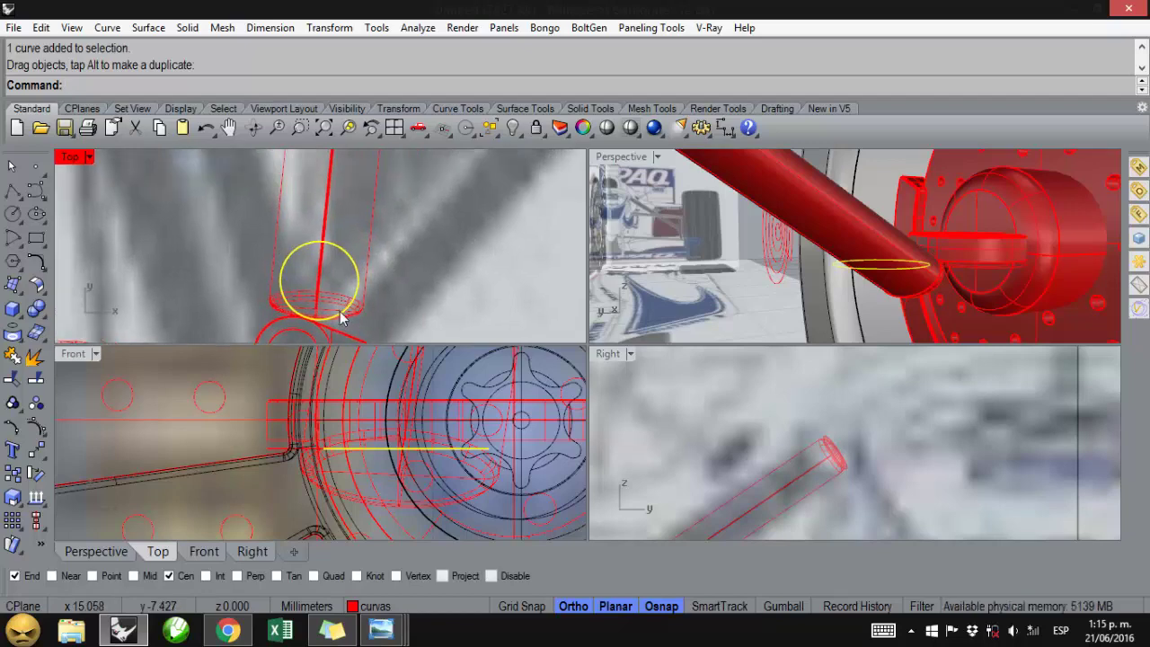
pyautogui.moveTo(916, 290)
pyautogui.mouseDown(button='right')
pyautogui.moveTo(932, 279)
pyautogui.moveTo(934, 289)
pyautogui.mouseUp(button='right')
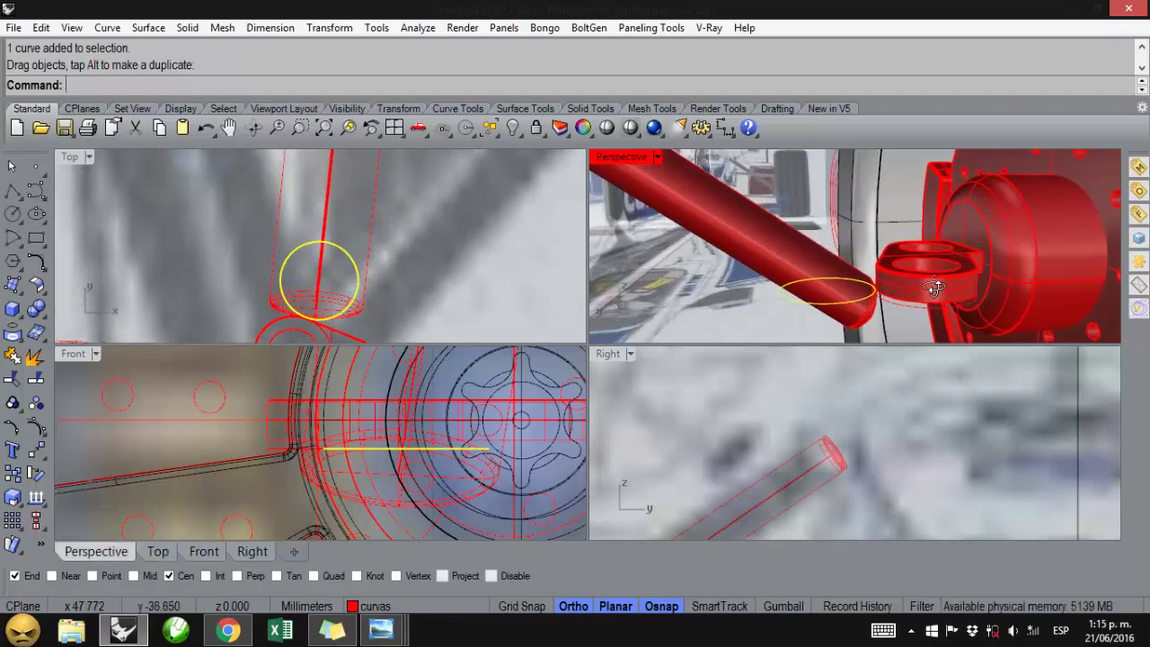
pyautogui.scroll(3, 864, 314)
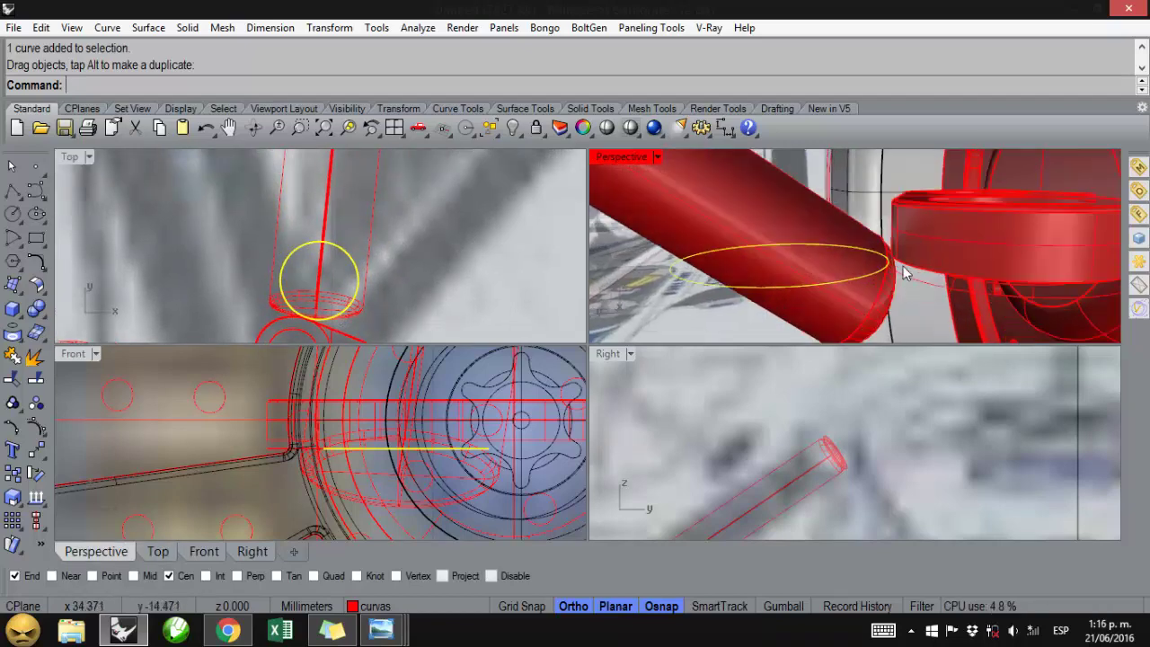
pyautogui.scroll(5, 902, 266)
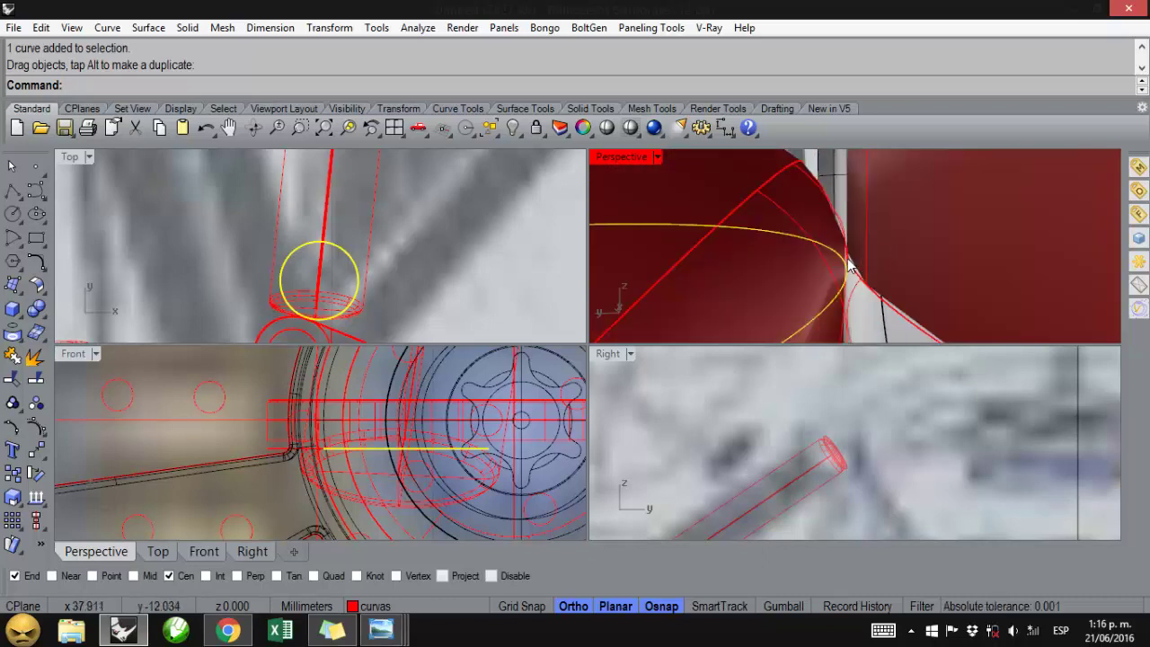
pyautogui.scroll(-6, 848, 265)
pyautogui.moveTo(744, 477); pyautogui.dragTo(732, 439, button='right')
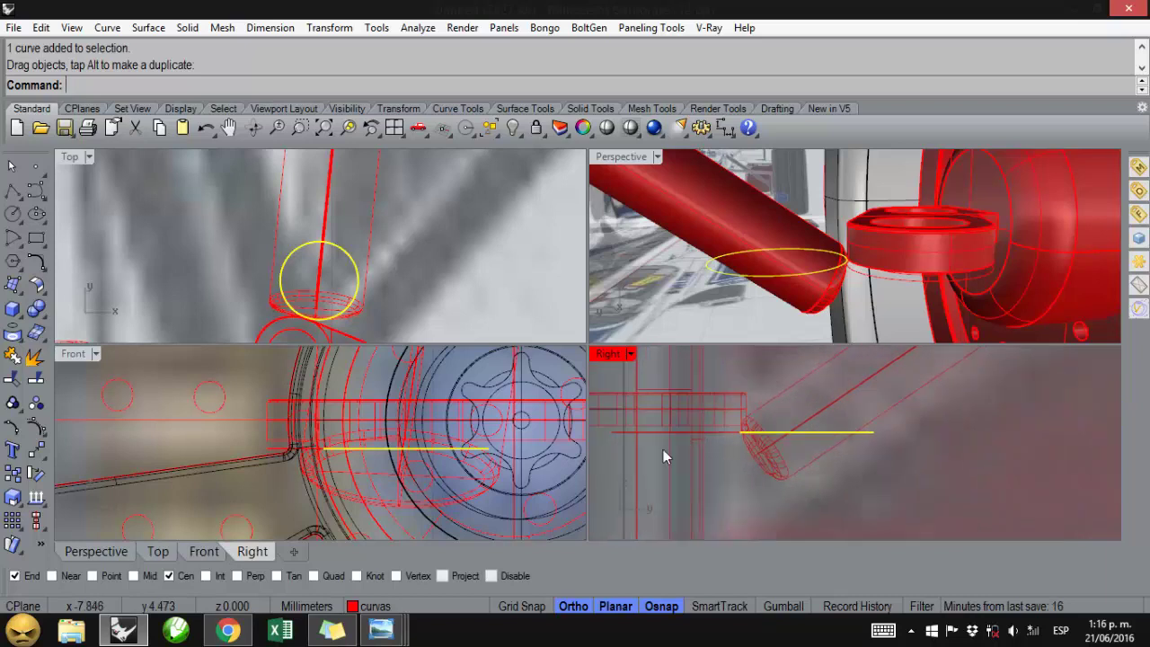
pyautogui.scroll(3, 699, 447)
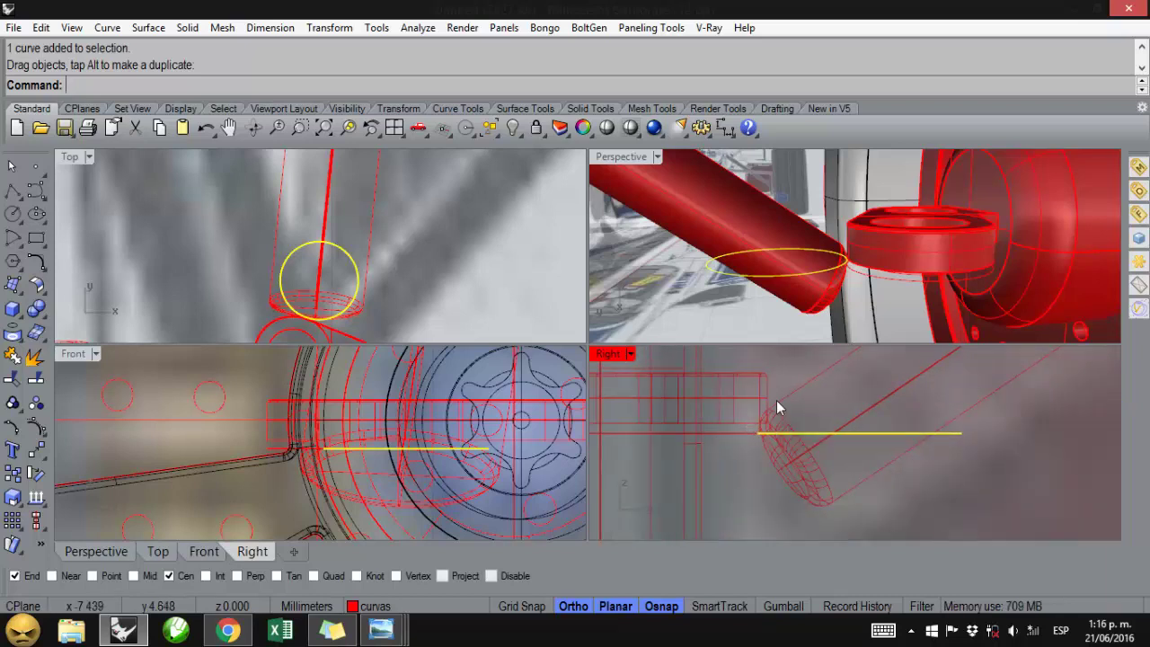
pyautogui.moveTo(776, 400); pyautogui.dragTo(805, 455)
pyautogui.press('alt')
pyautogui.press('Escape')
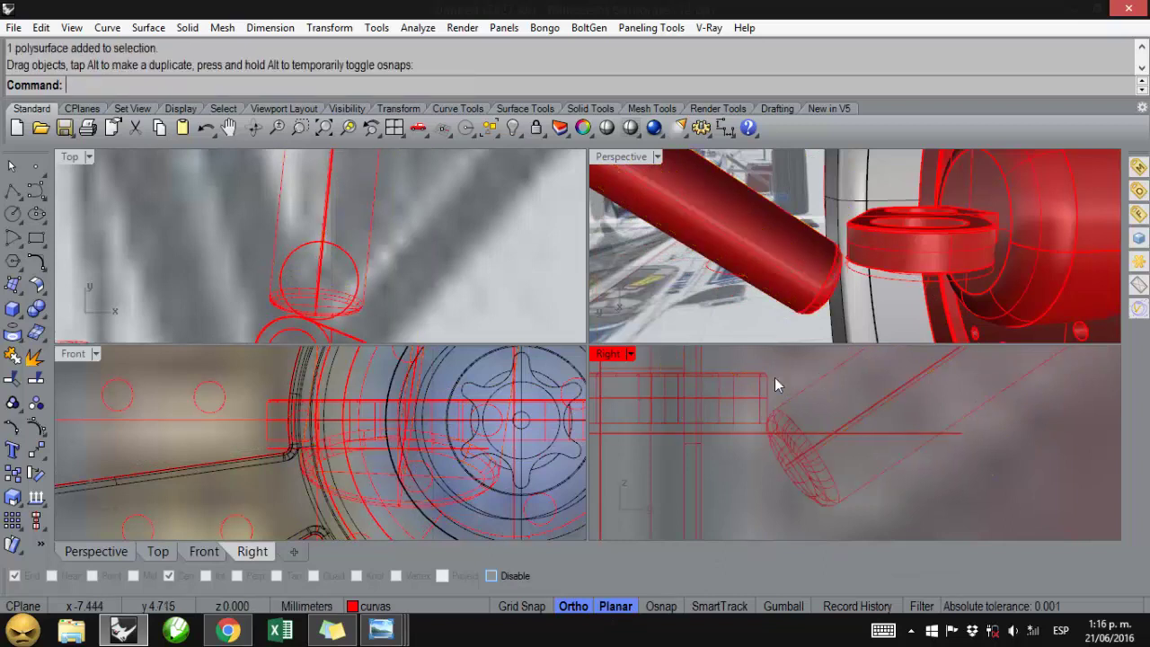
# - Draw two lines tangent to both the bracket circle and the strut-end circle, one on each side, in the Top view
pyautogui.moveTo(318, 308); pyautogui.dragTo(352, 236, button='right')
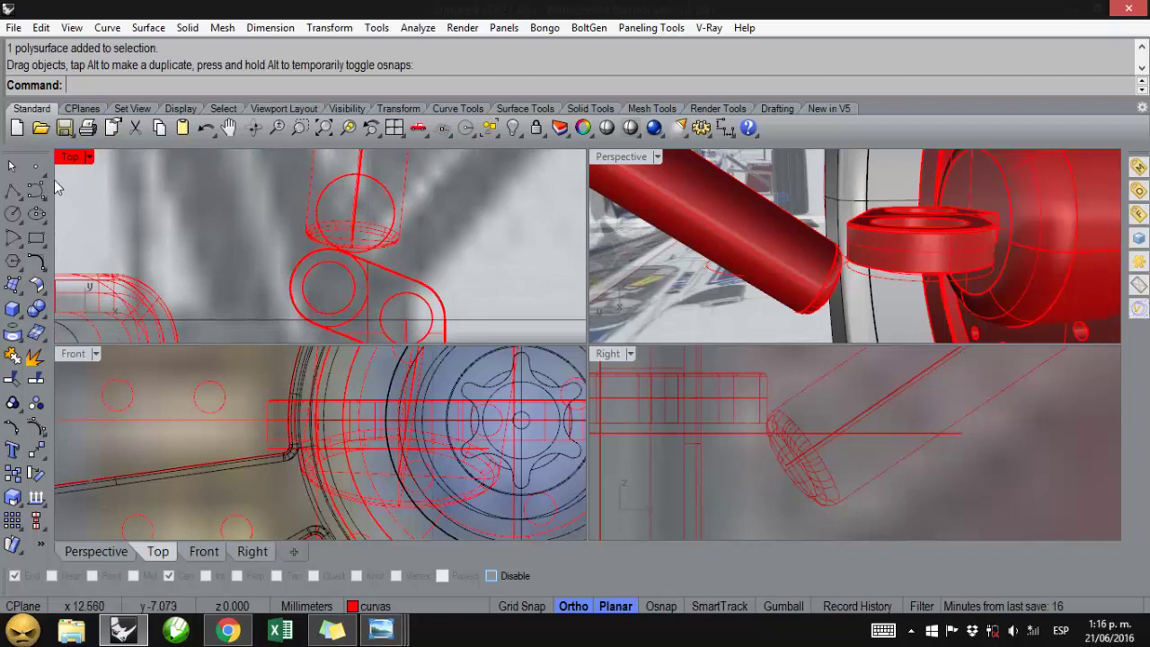
pyautogui.click(13, 193)
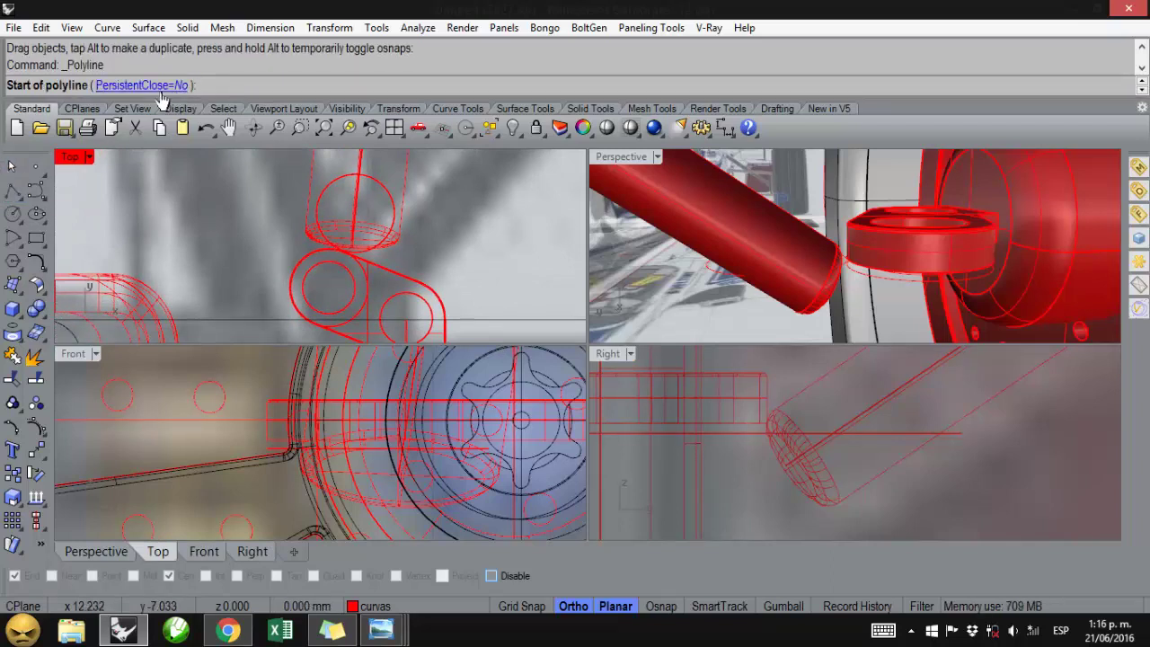
pyautogui.click(12, 192)
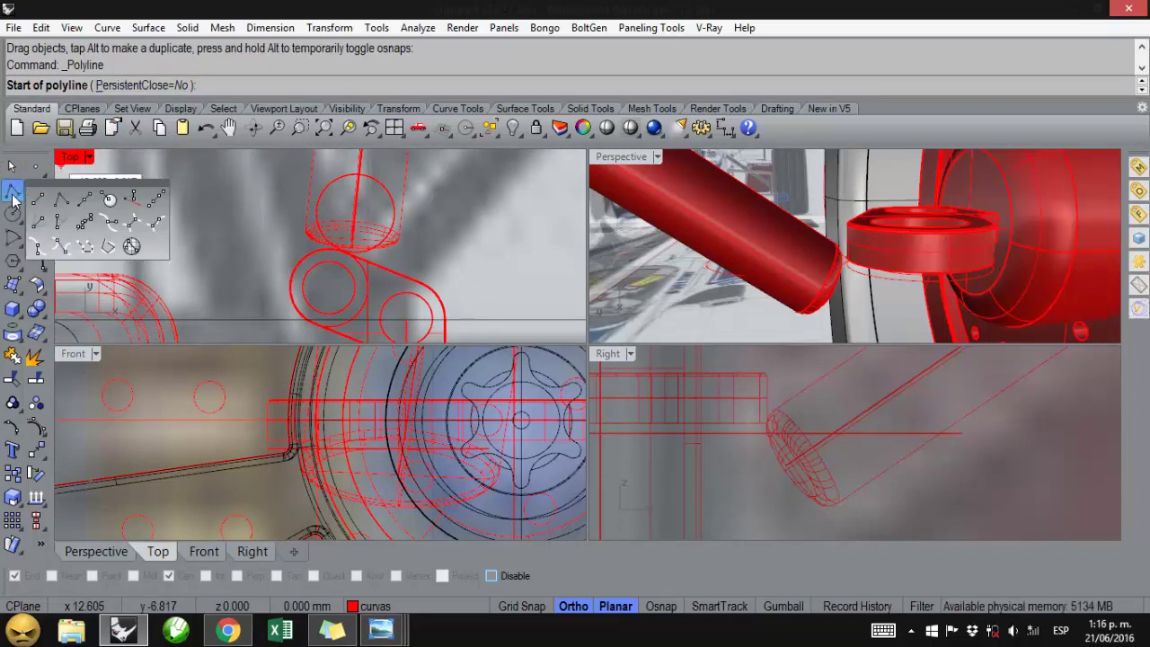
pyautogui.click(60, 248)
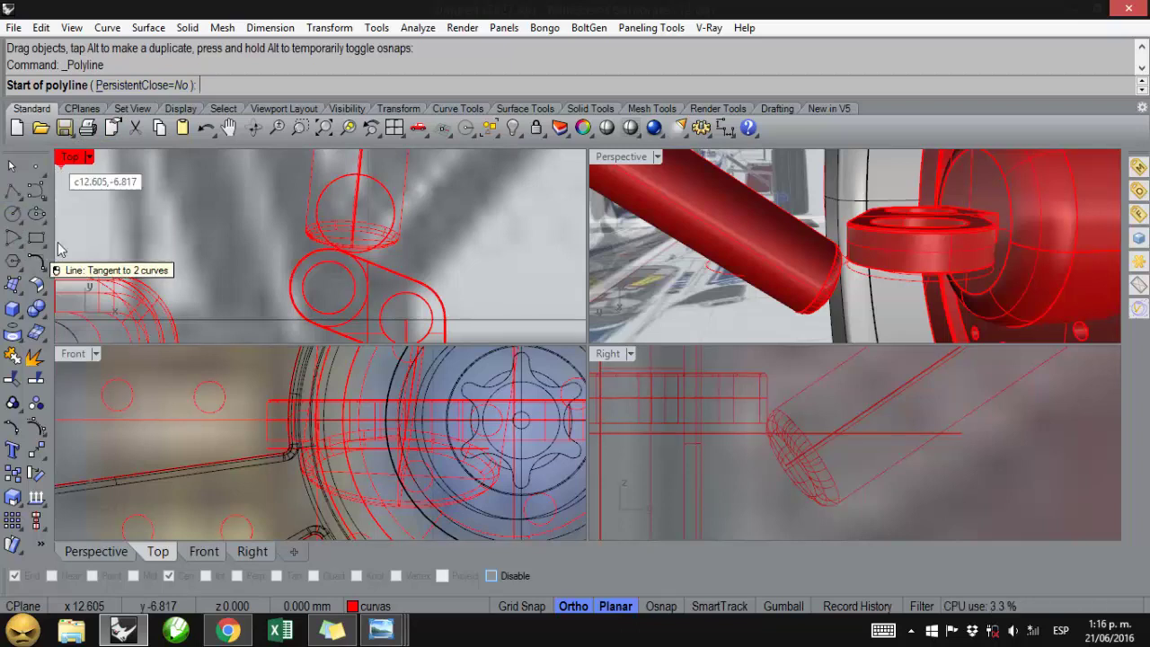
pyautogui.click(328, 198)
pyautogui.click(296, 274)
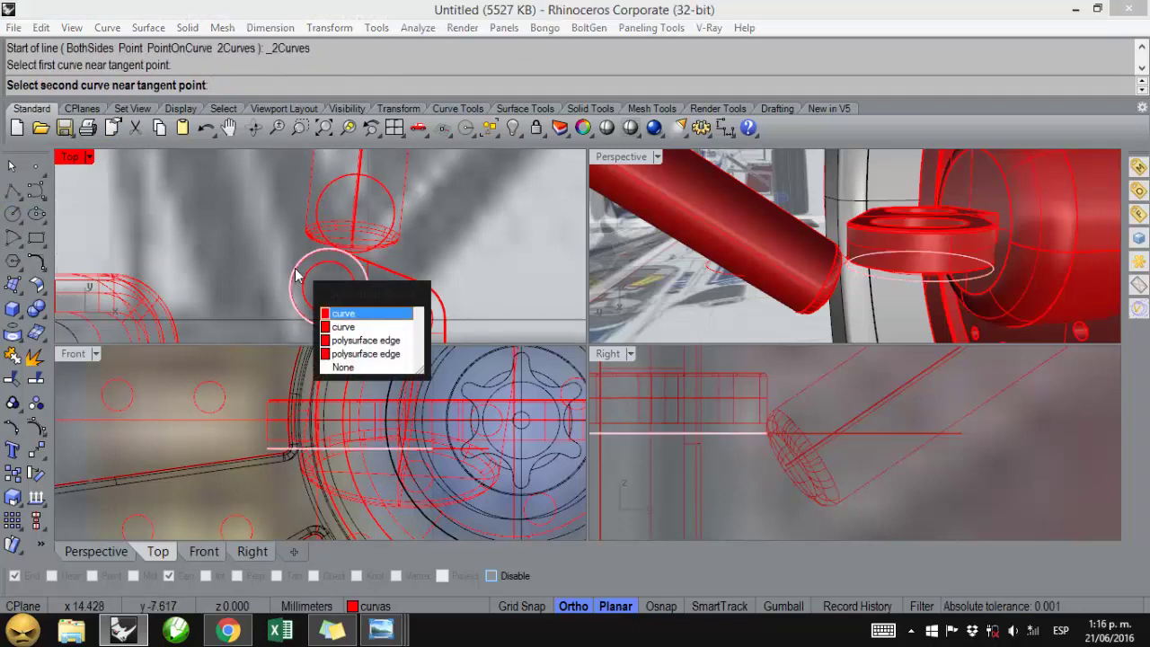
pyautogui.click(341, 314)
pyautogui.rightClick(376, 244)
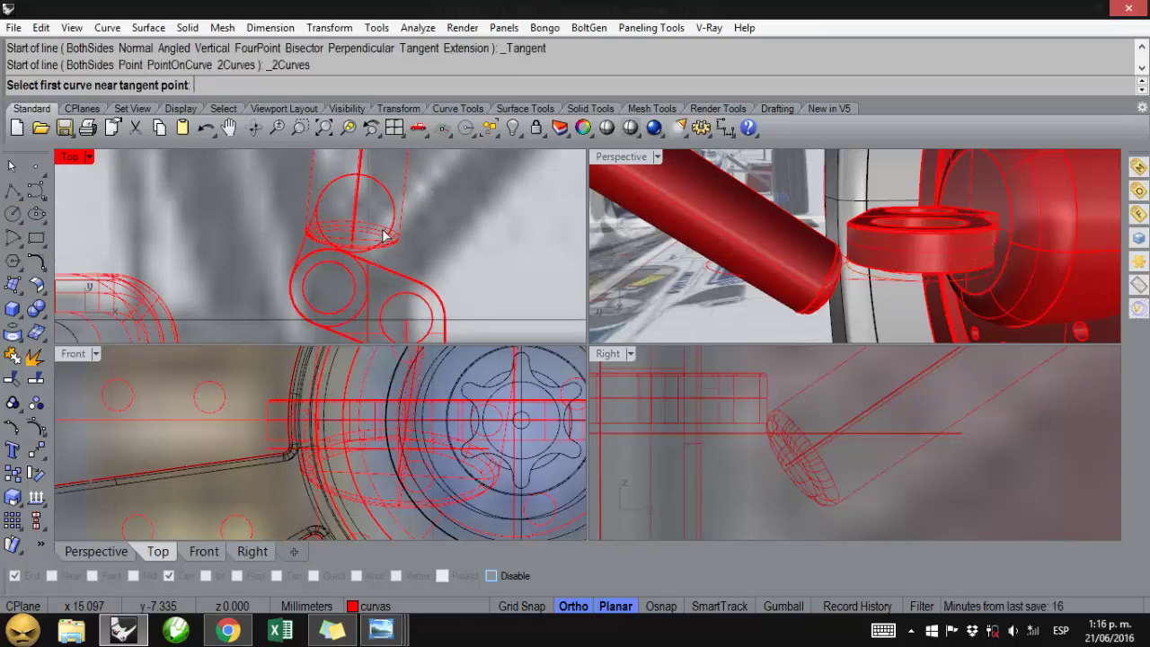
pyautogui.click(391, 221)
pyautogui.click(366, 313)
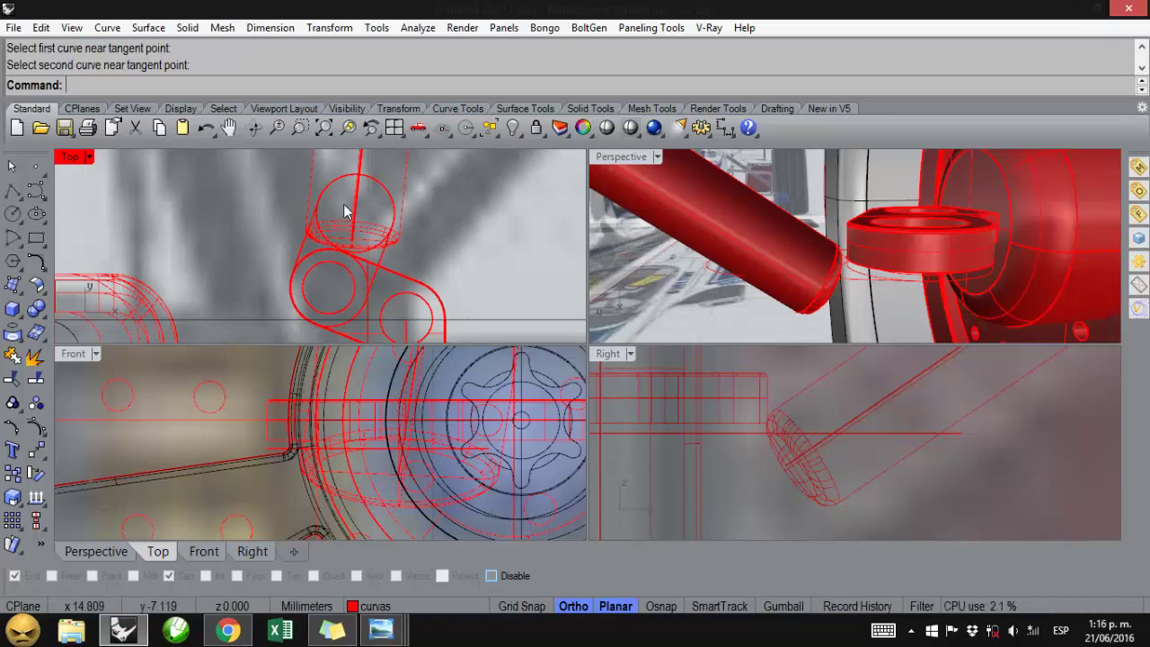
# - Start a Curve Boolean on the bracket circle, the strut-end circle and the two lines tangent to them
pyautogui.scroll(2, 308, 274)
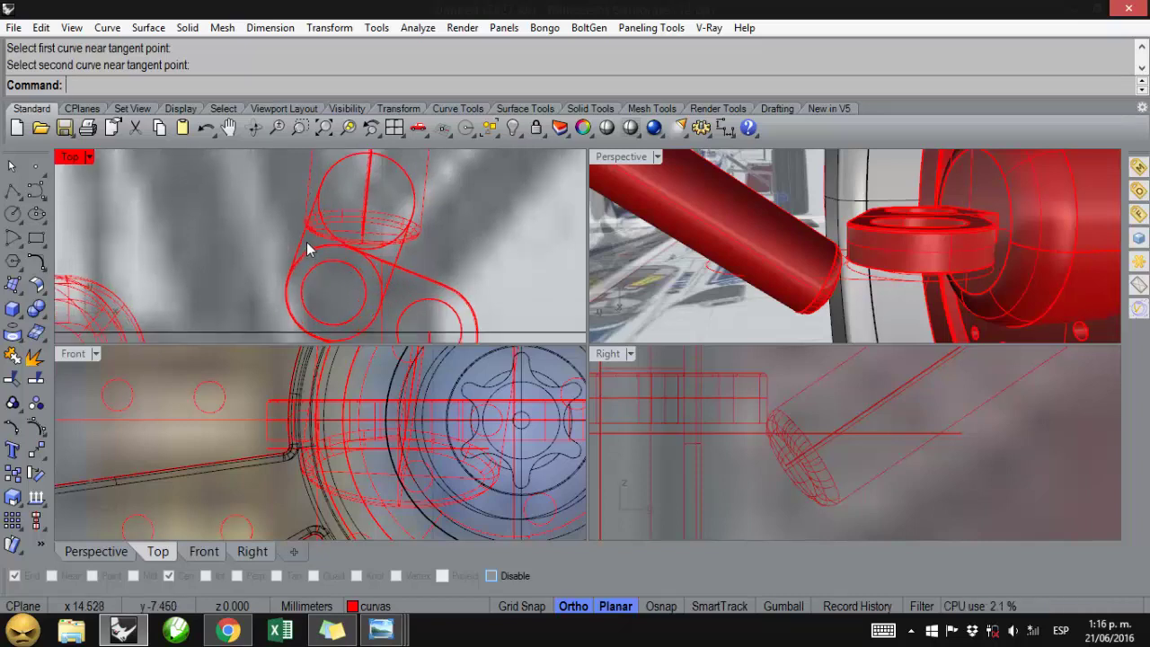
pyautogui.click(297, 255)
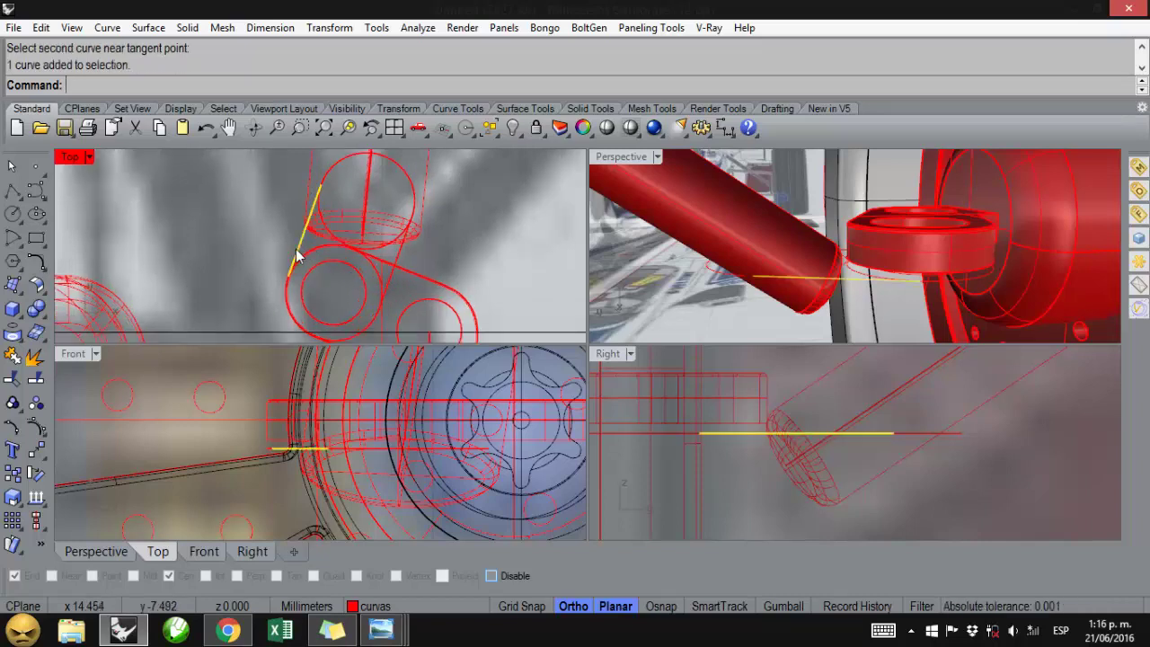
pyautogui.click(337, 175)
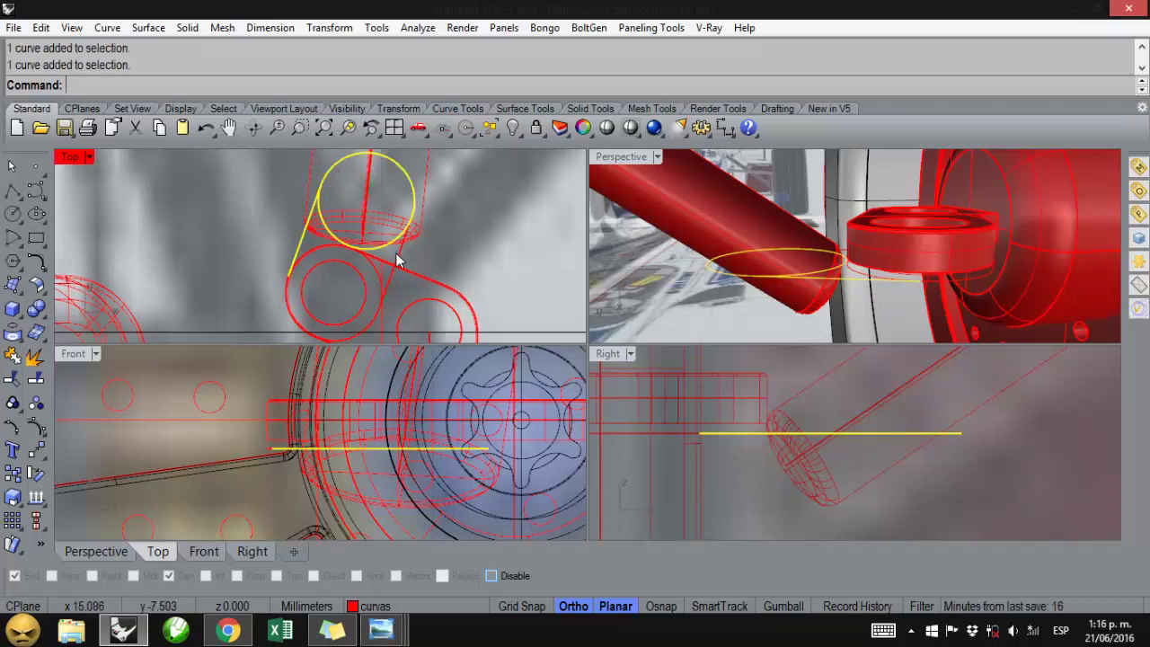
pyautogui.click(400, 262)
pyautogui.click(363, 324)
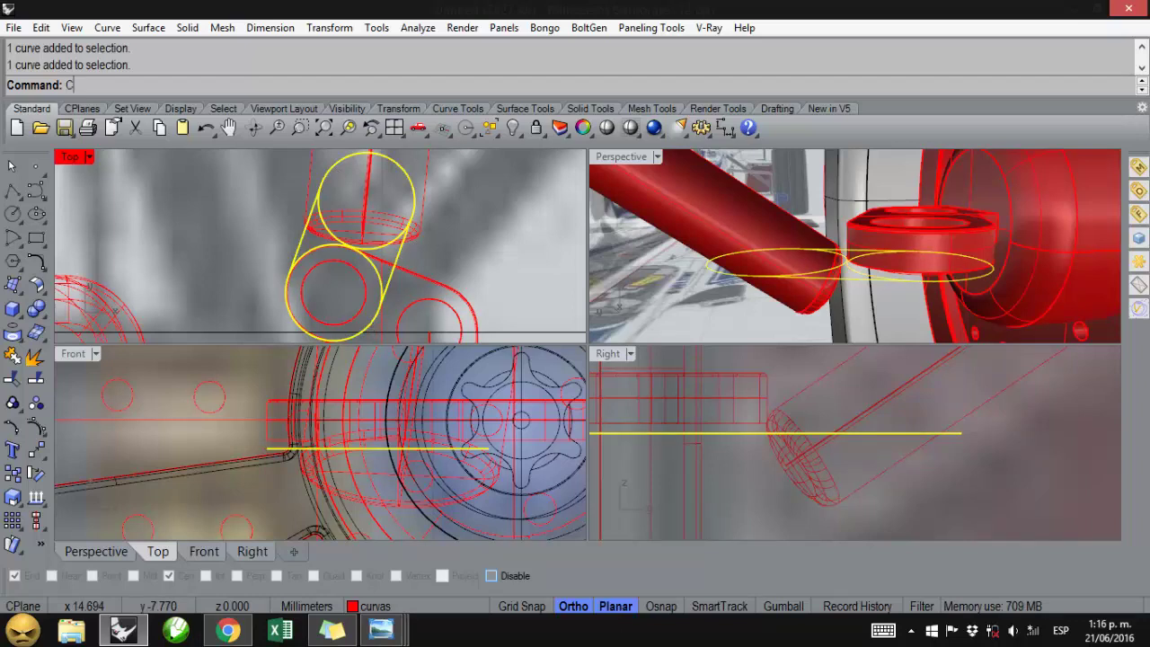
pyautogui.press('BackSpace')
pyautogui.write('r')
pyautogui.press('Down')
pyautogui.press('Down')
pyautogui.press('Down')
pyautogui.press('Down')
pyautogui.press('Down')
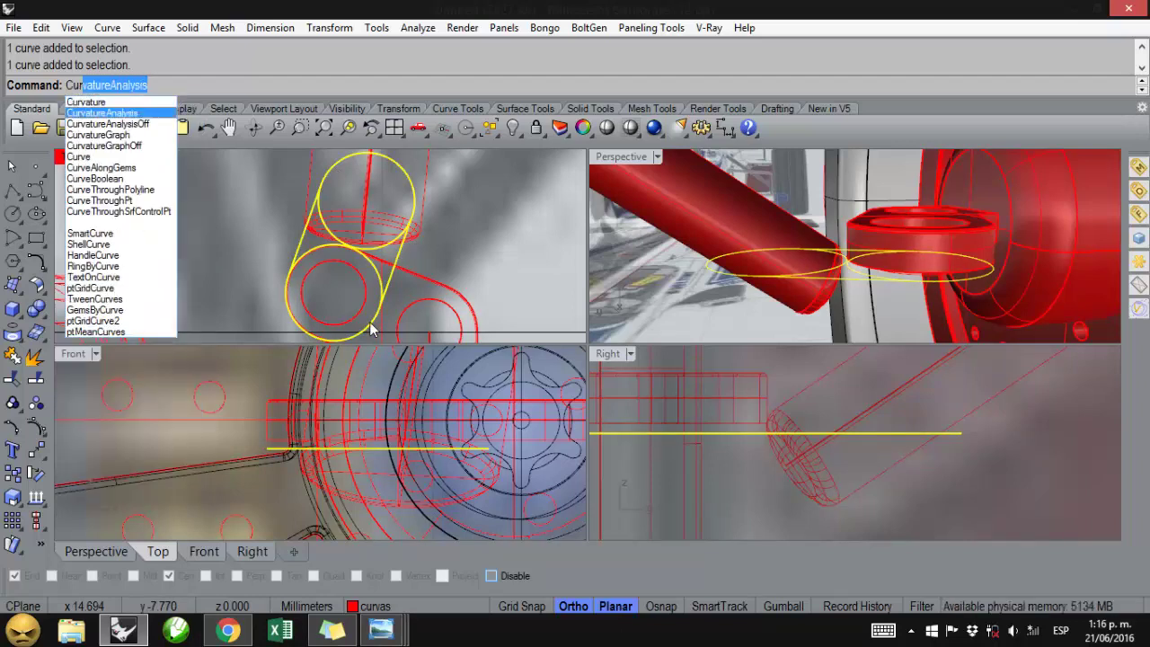
pyautogui.press('Down')
pyautogui.press('Down')
pyautogui.press('Down')
pyautogui.press('Return')
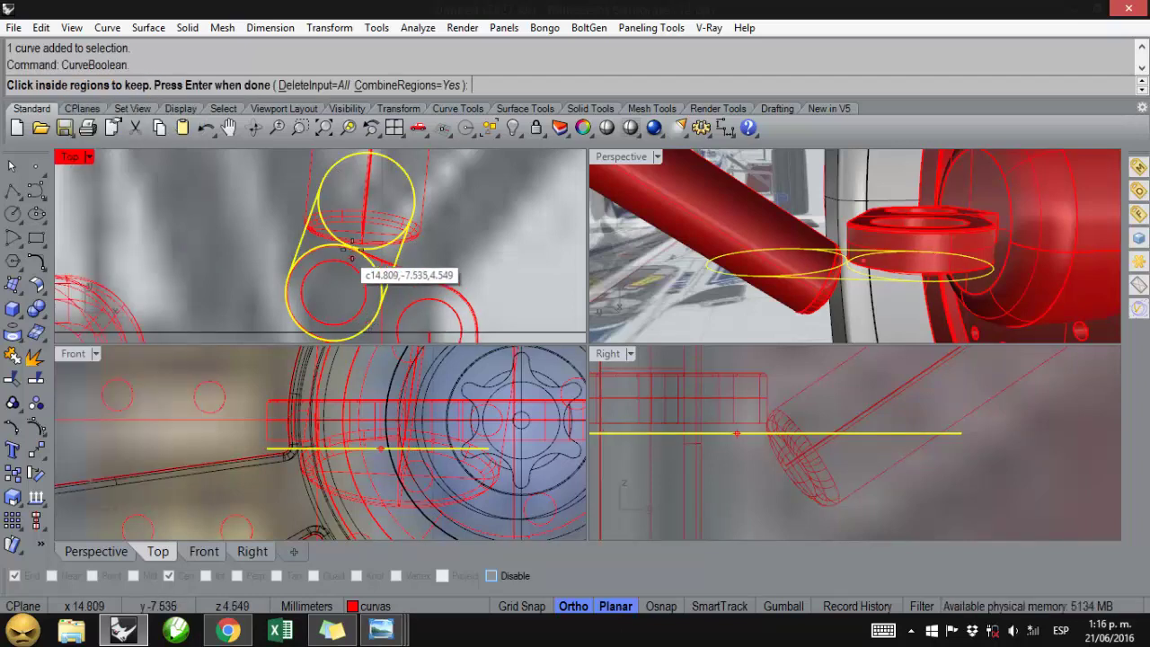
pyautogui.click(346, 262)
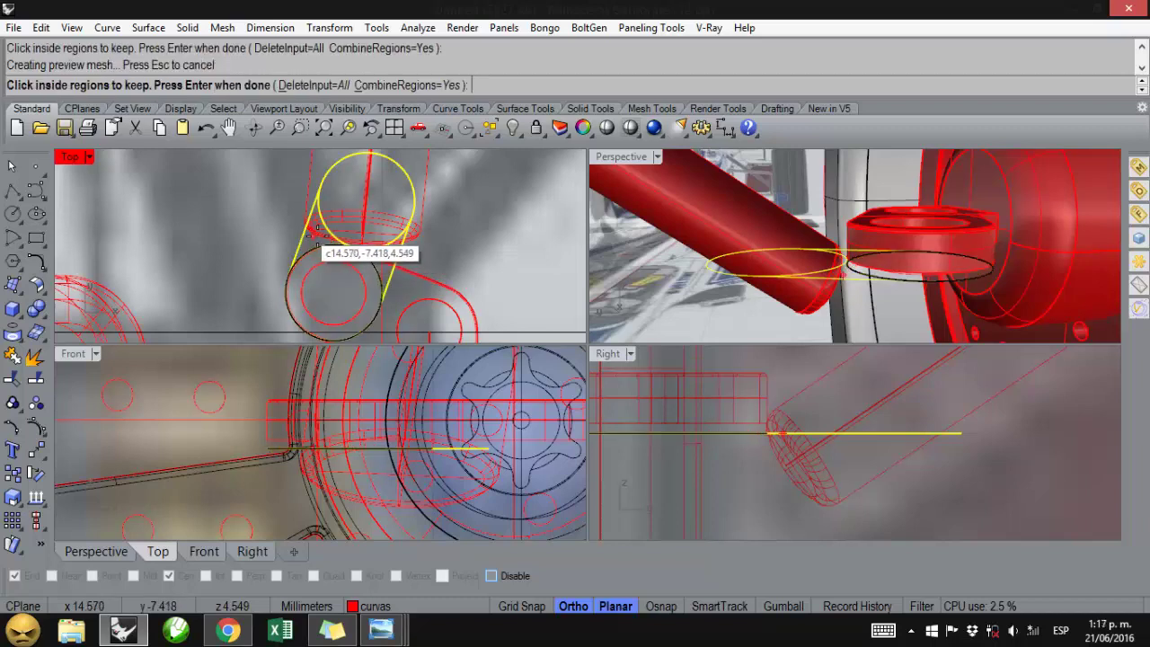
pyautogui.click(388, 255)
pyautogui.click(384, 225)
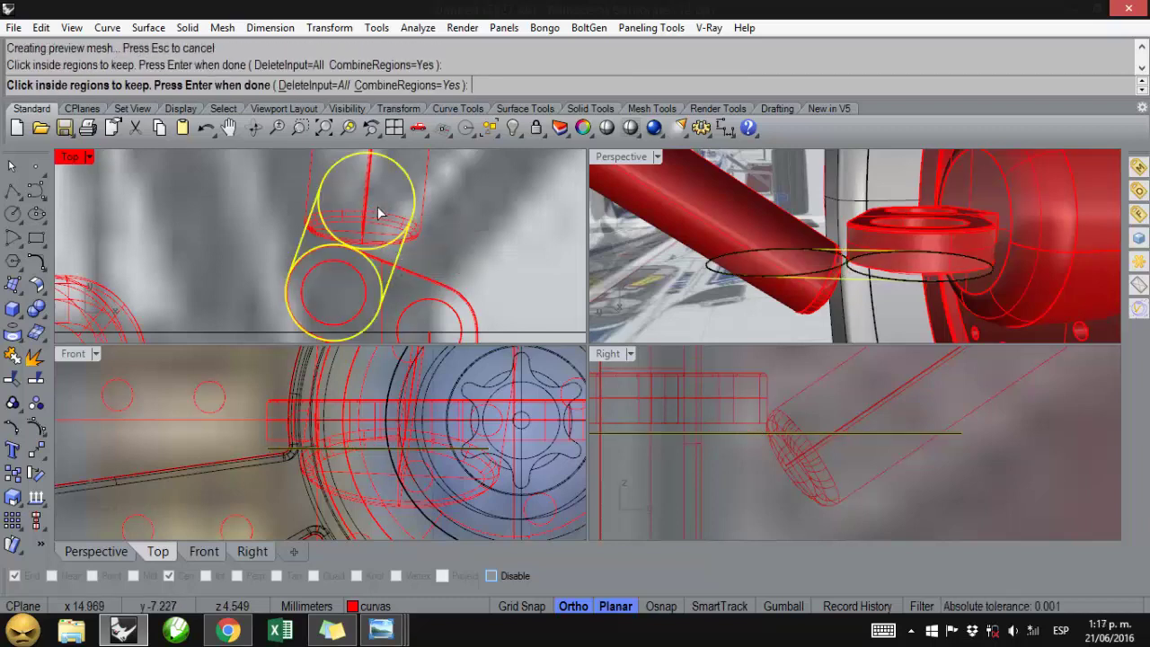
pyautogui.press('Return')
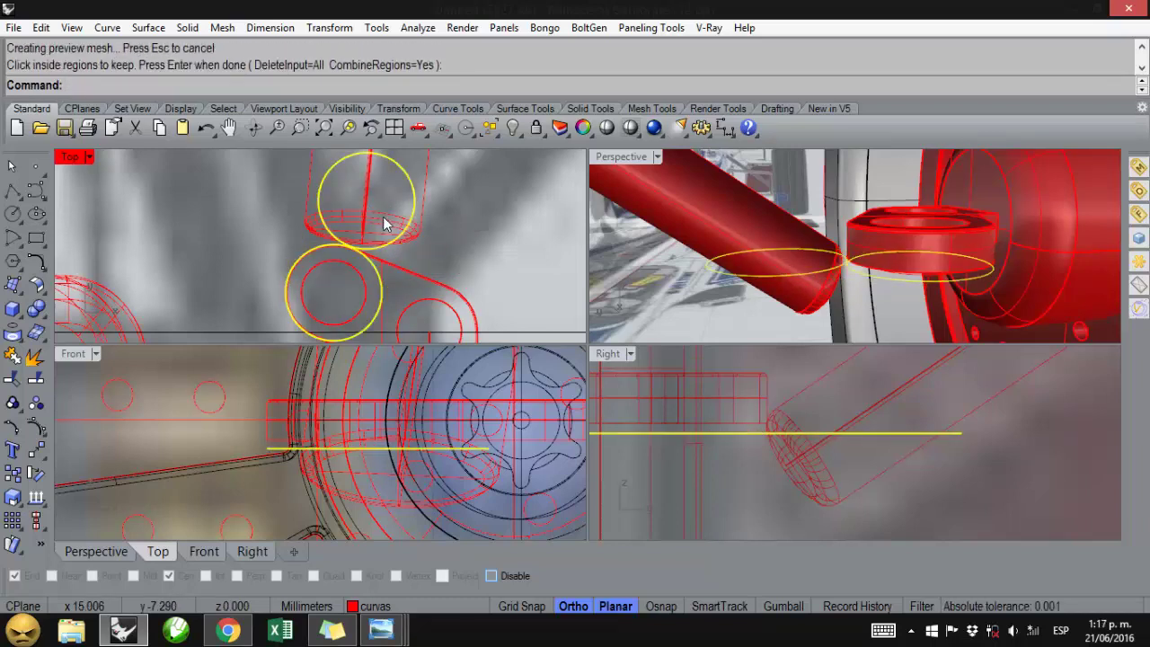
pyautogui.hotkey('ctrl', 'z')
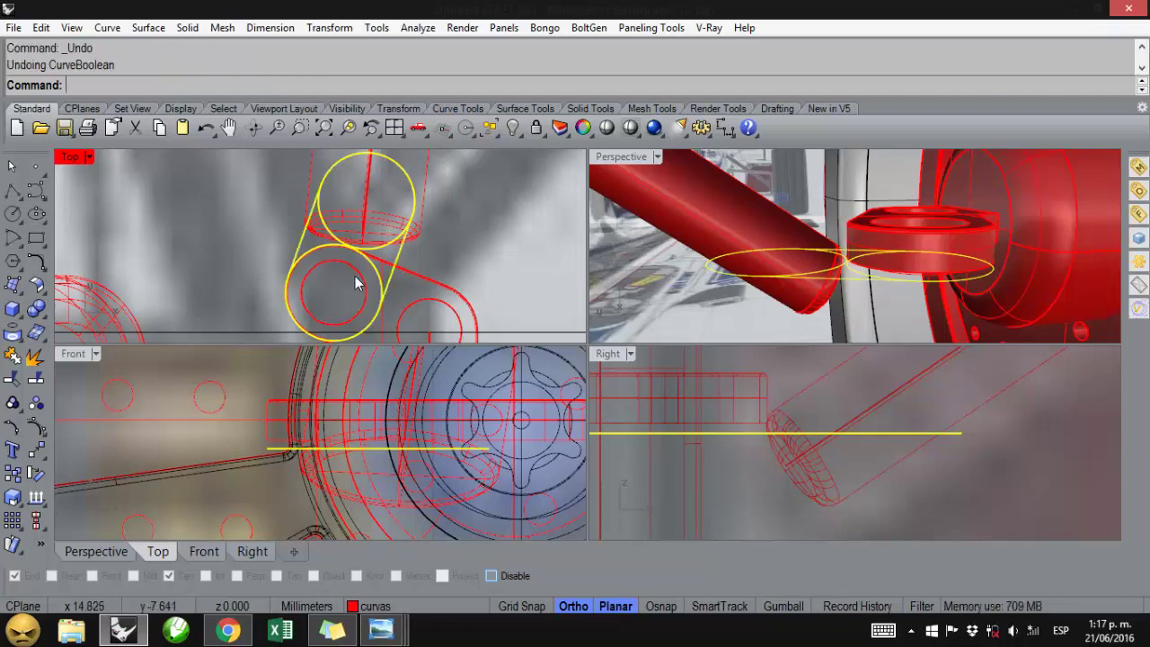
# - Combine both circle regions and the areas between the tangent lines into one closed link outline with Curve Boolean, deleting all input curves
pyautogui.moveTo(791, 305); pyautogui.dragTo(872, 310, button='right')
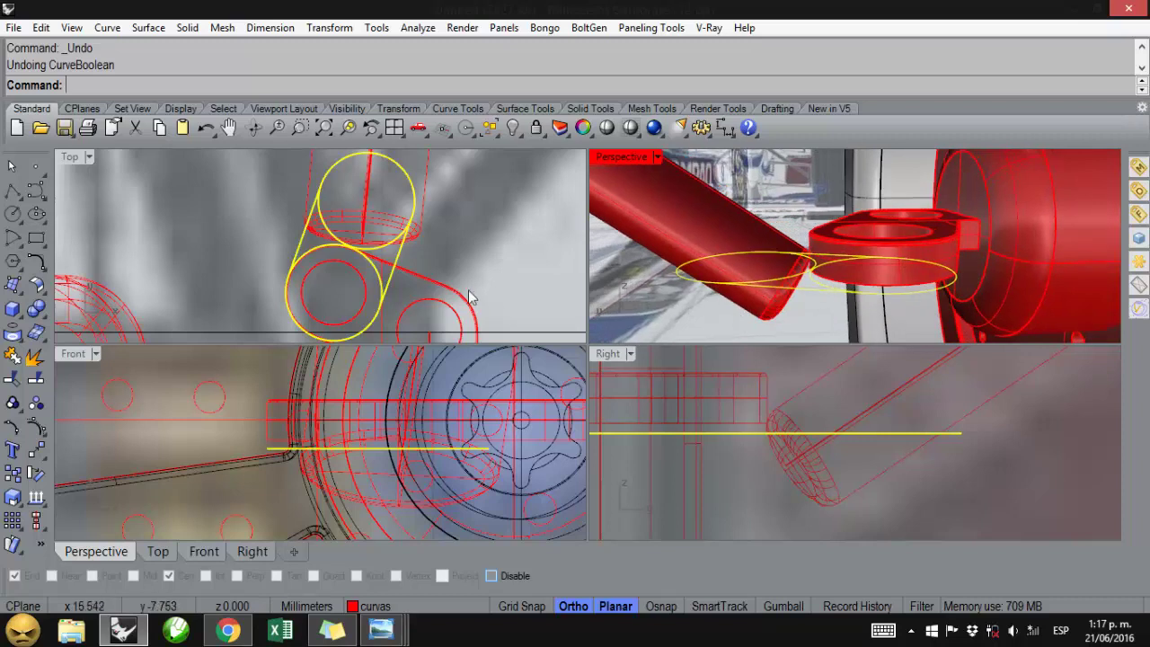
pyautogui.rightClick(301, 296)
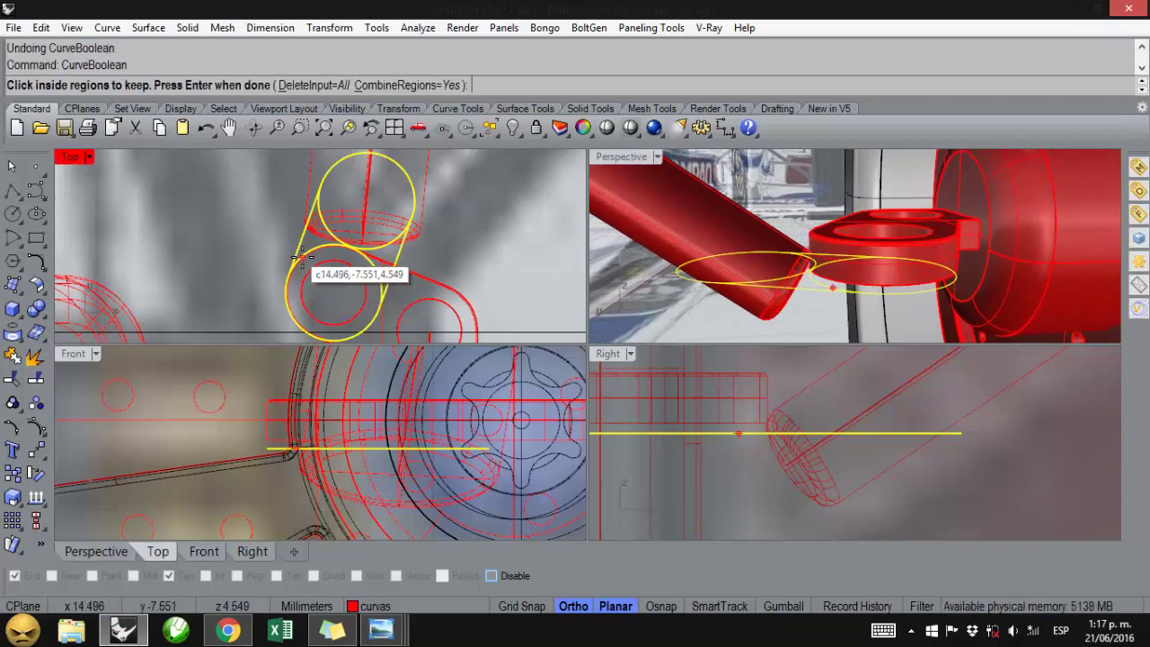
pyautogui.click(375, 256)
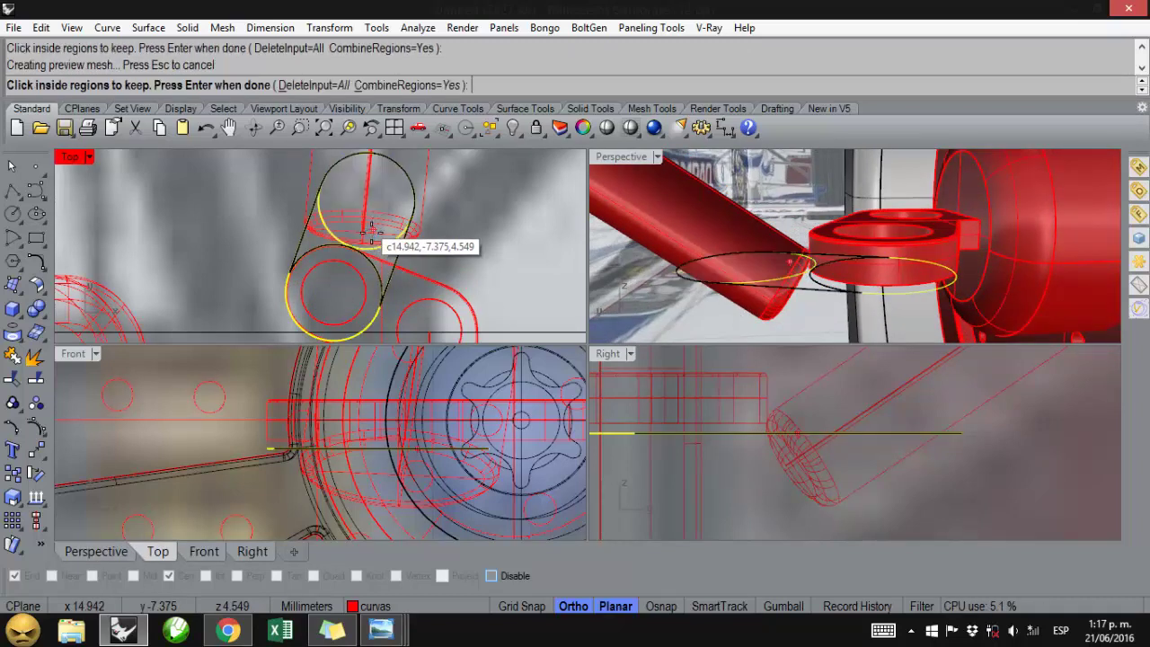
pyautogui.click(358, 272)
pyautogui.rightClick(358, 272)
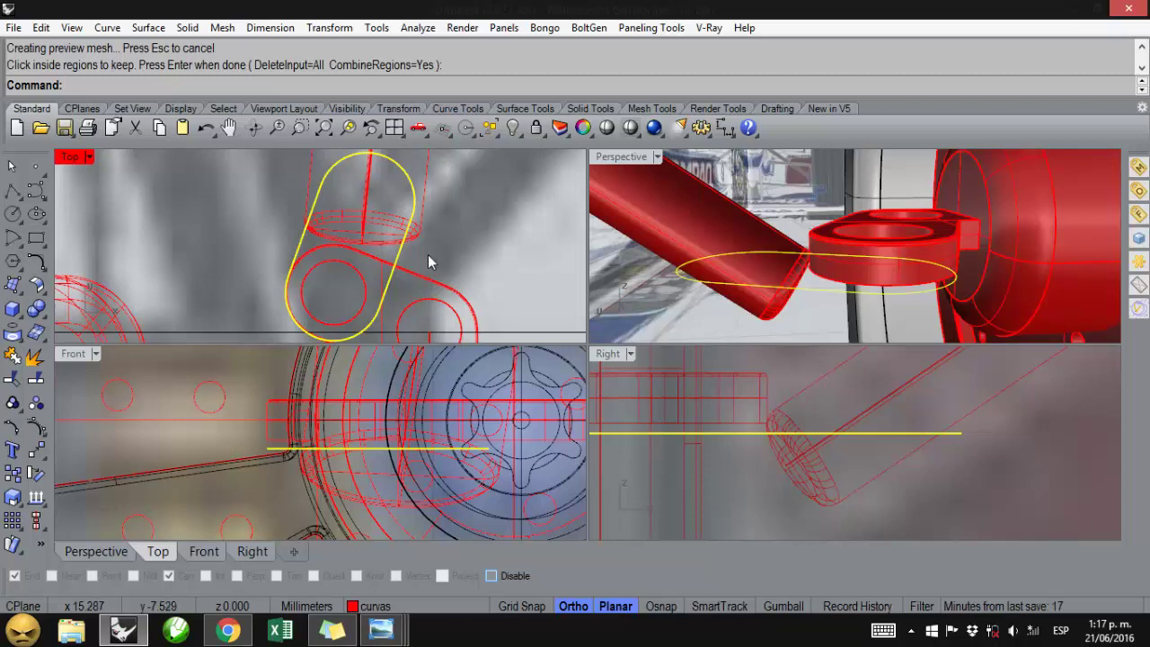
# - Extrude the link outline together with its inner hole circle downward as a solid, with the both-sides option turned off
pyautogui.click(315, 264)
pyautogui.click(364, 305)
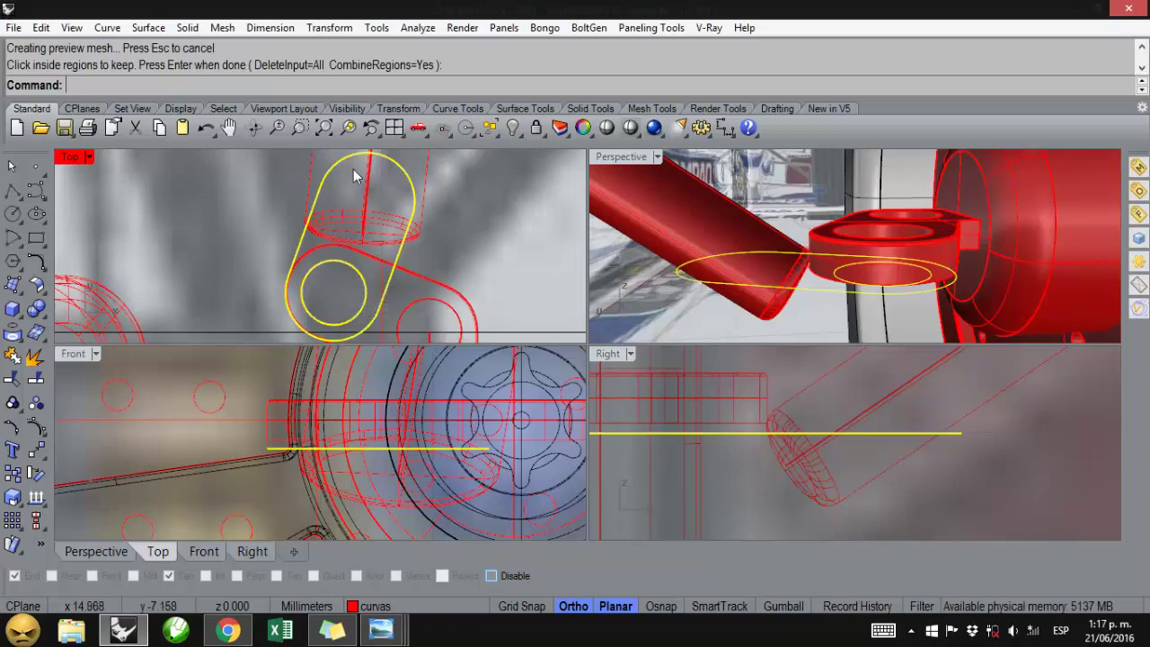
pyautogui.click(187, 28)
pyautogui.moveTo(358, 323)
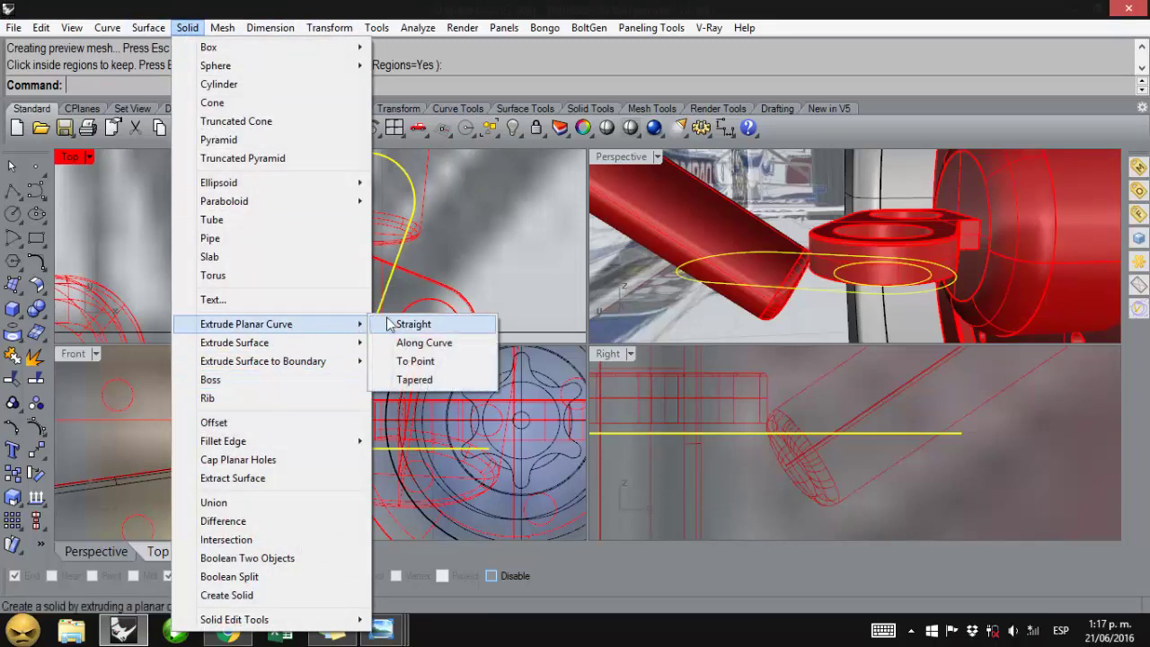
pyautogui.click(409, 323)
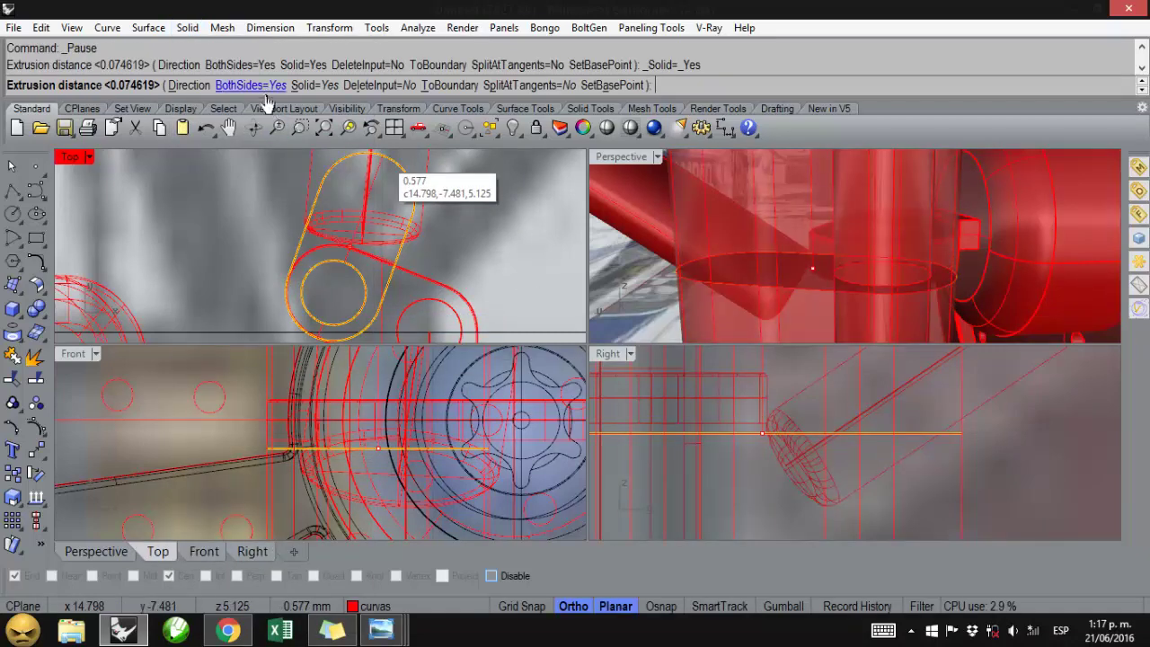
pyautogui.click(236, 85)
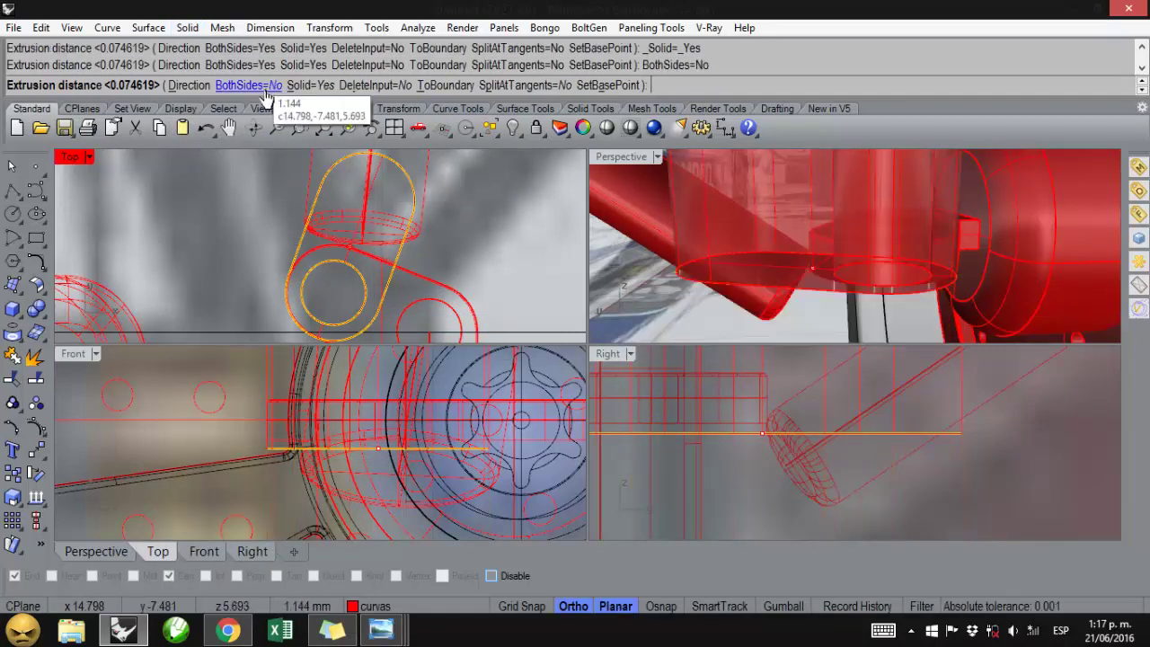
pyautogui.click(734, 464)
pyautogui.press('Escape')
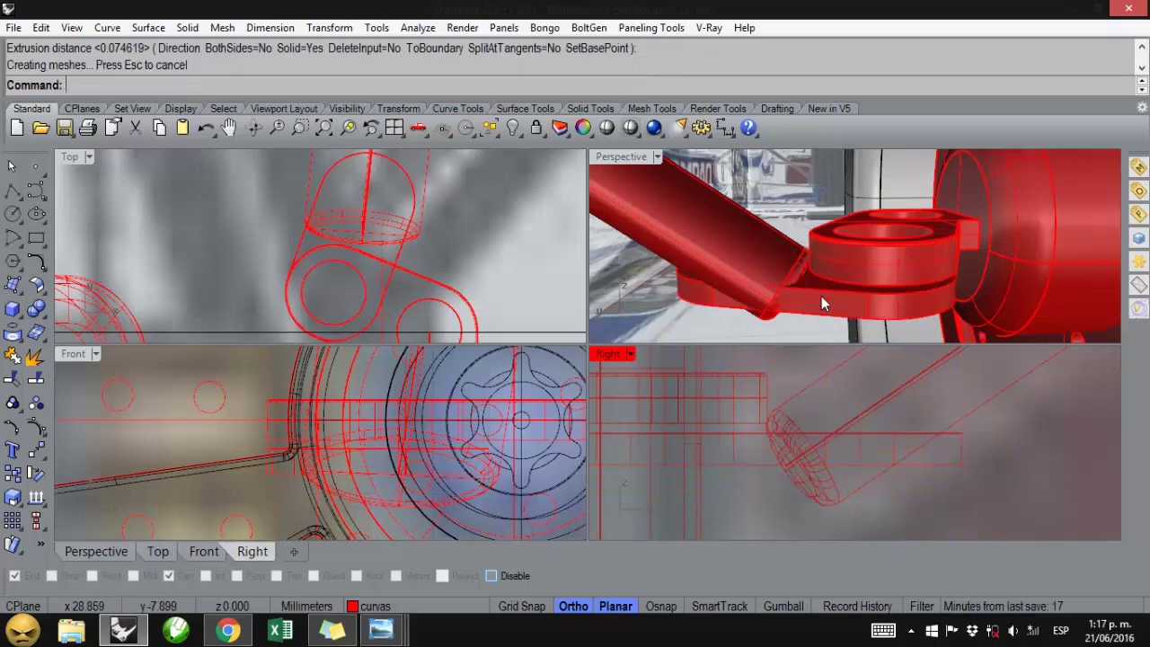
# - Fillet the whole upper outer edge chain of the link with a 0.02 radius
pyautogui.moveTo(821, 296)
pyautogui.mouseDown(button='right')
pyautogui.moveTo(905, 266)
pyautogui.moveTo(812, 295)
pyautogui.mouseUp(button='right')
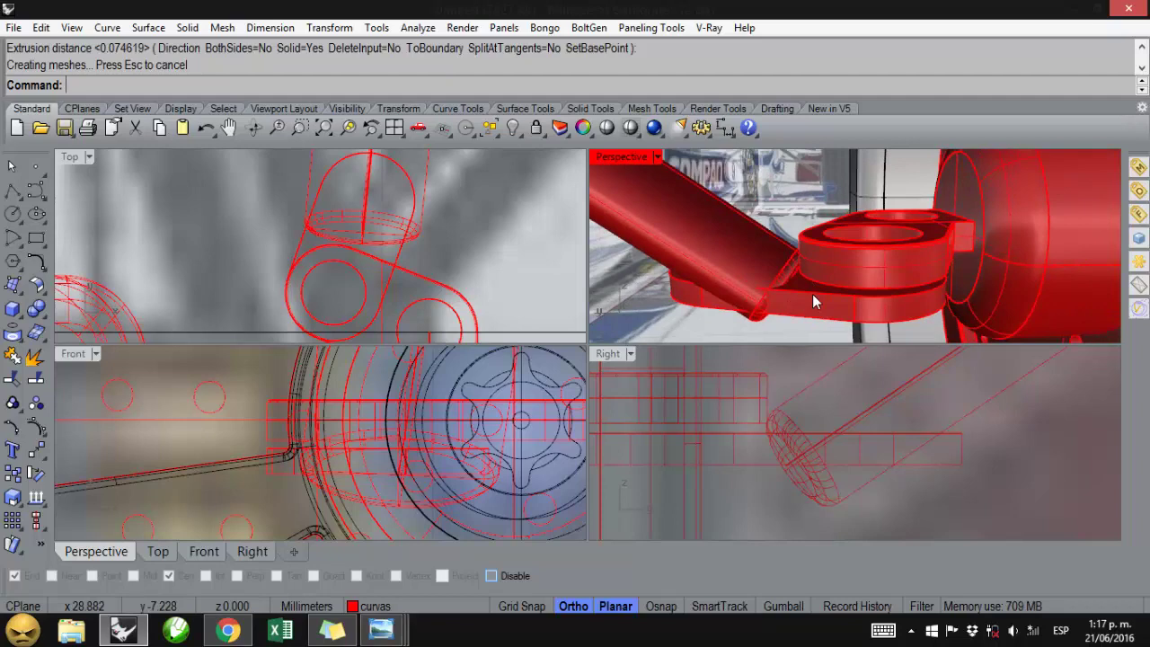
pyautogui.click(187, 27)
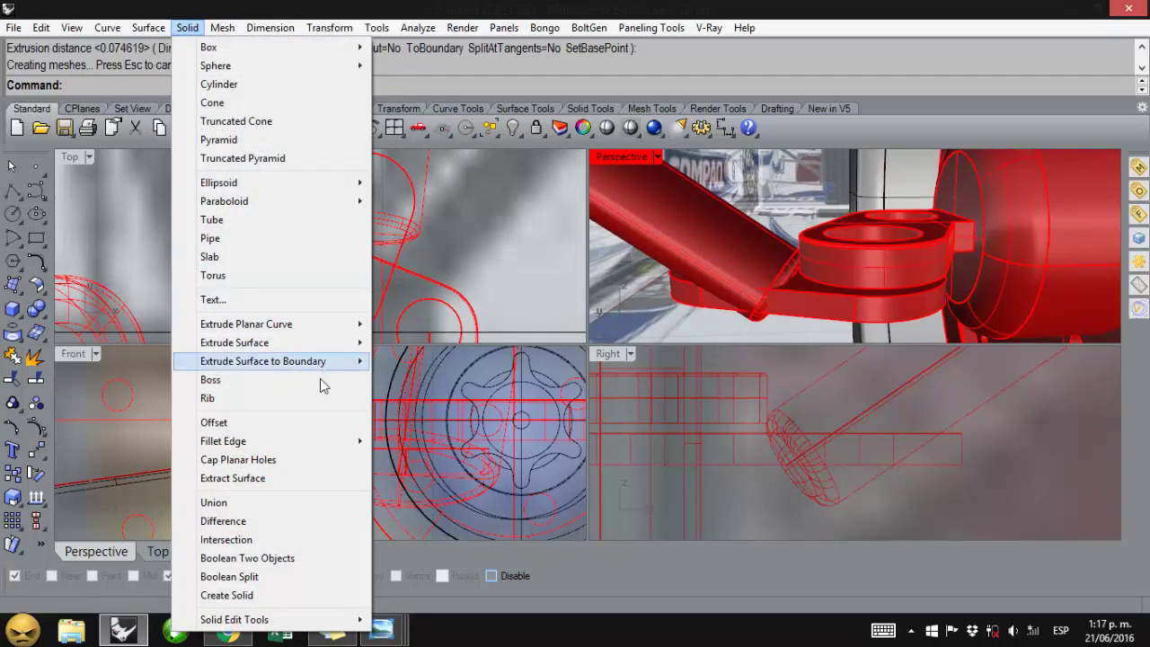
pyautogui.moveTo(353, 448)
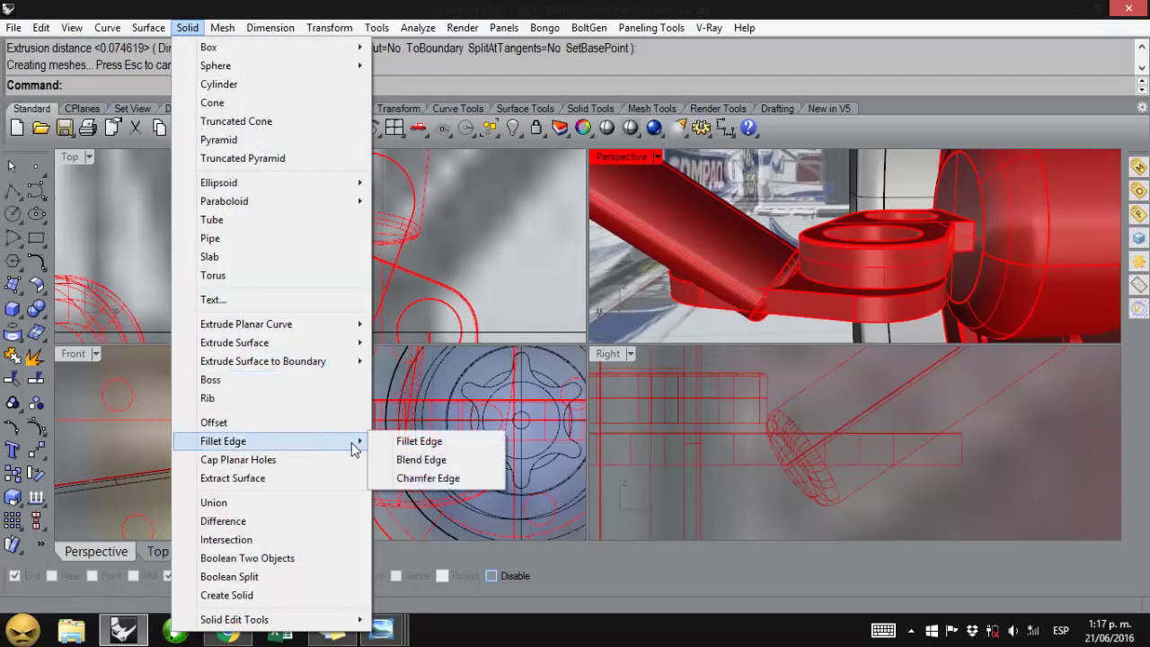
pyautogui.click(413, 441)
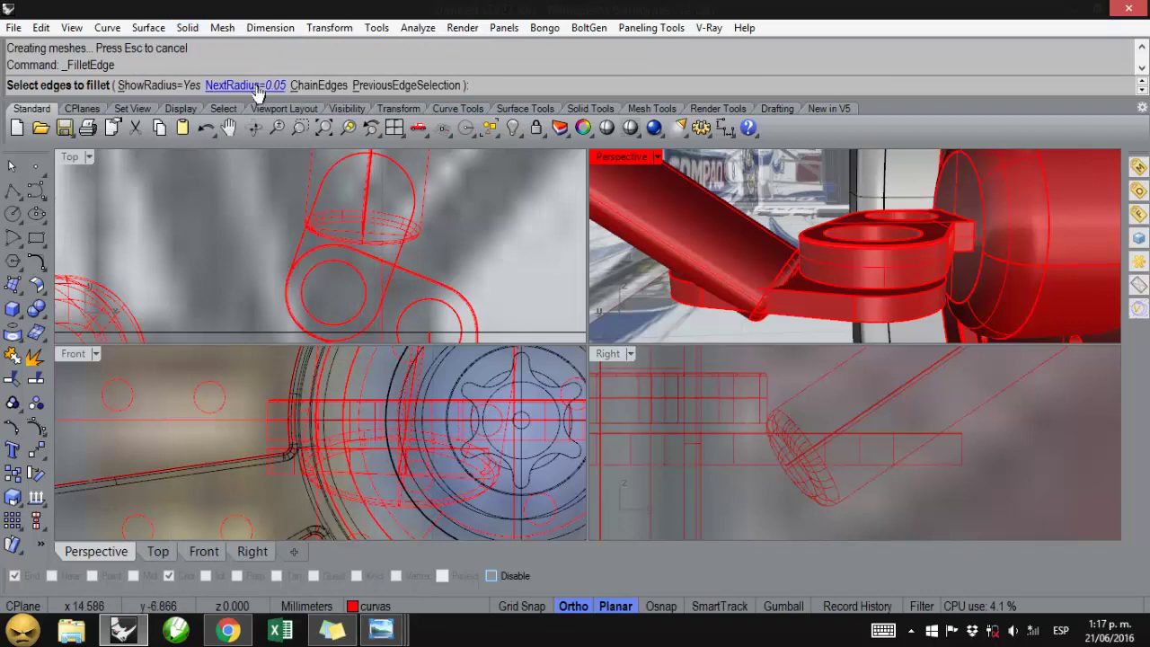
pyautogui.click(256, 85)
pyautogui.write('.02')
pyautogui.press('Return')
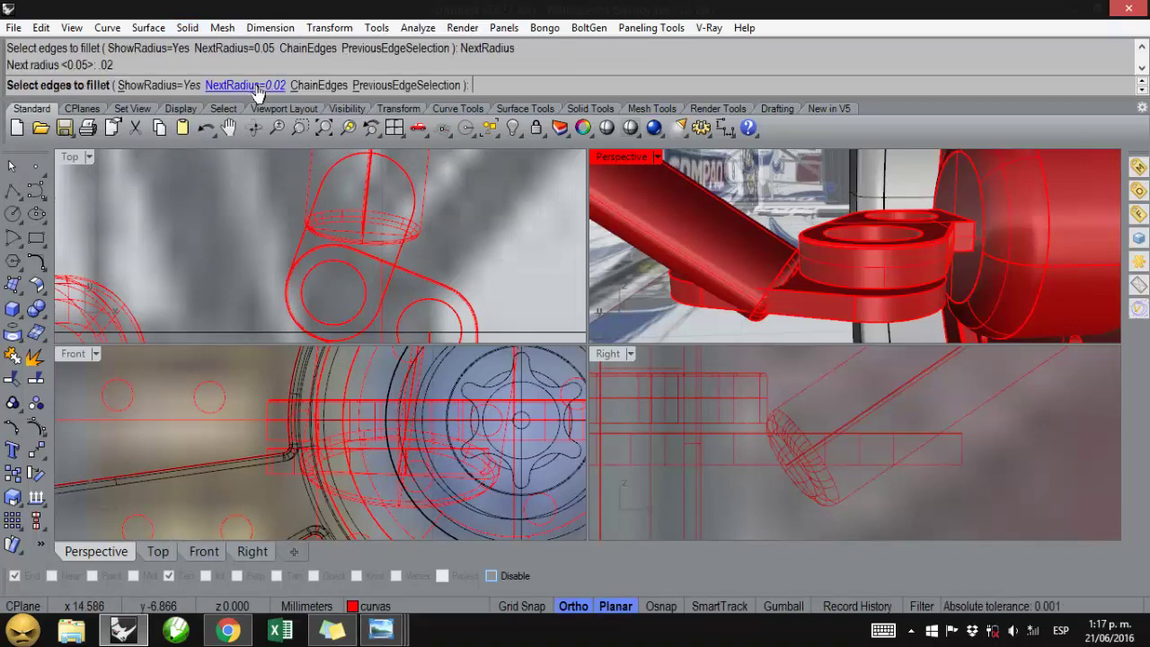
pyautogui.click(319, 85)
pyautogui.click(675, 292)
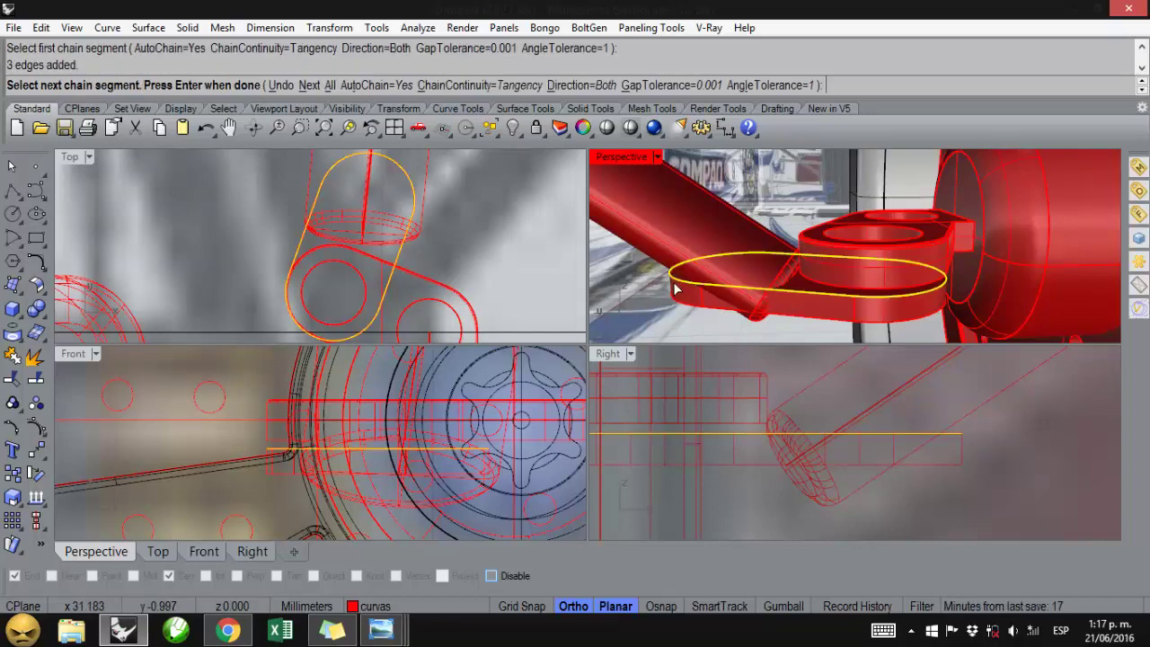
pyautogui.press('Return')
pyautogui.press('Return')
# - Fillet the whole lower outer edge chain of the link with the same 0.02 radius
pyautogui.press('Return')
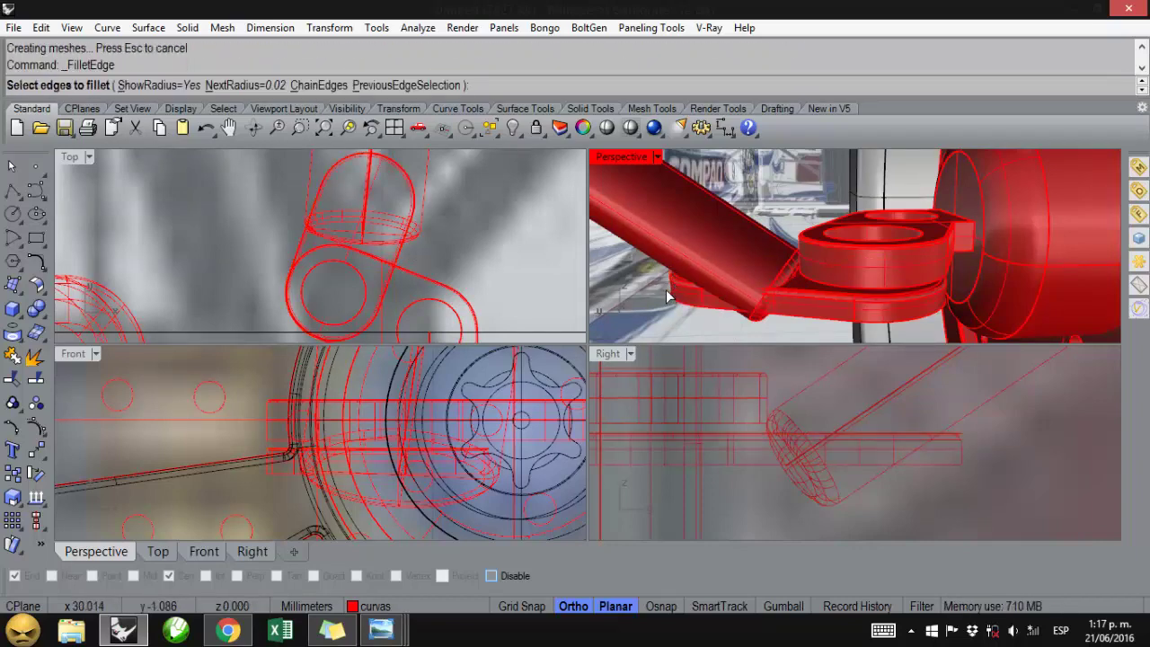
pyautogui.click(316, 86)
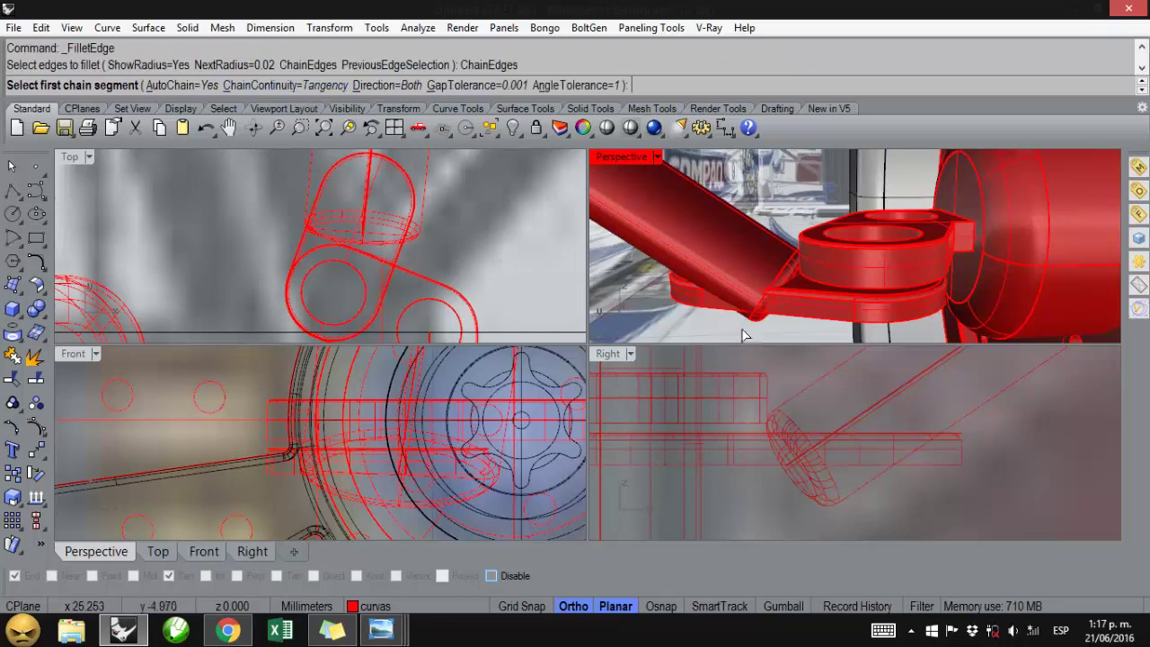
pyautogui.click(710, 309)
pyautogui.press('Return')
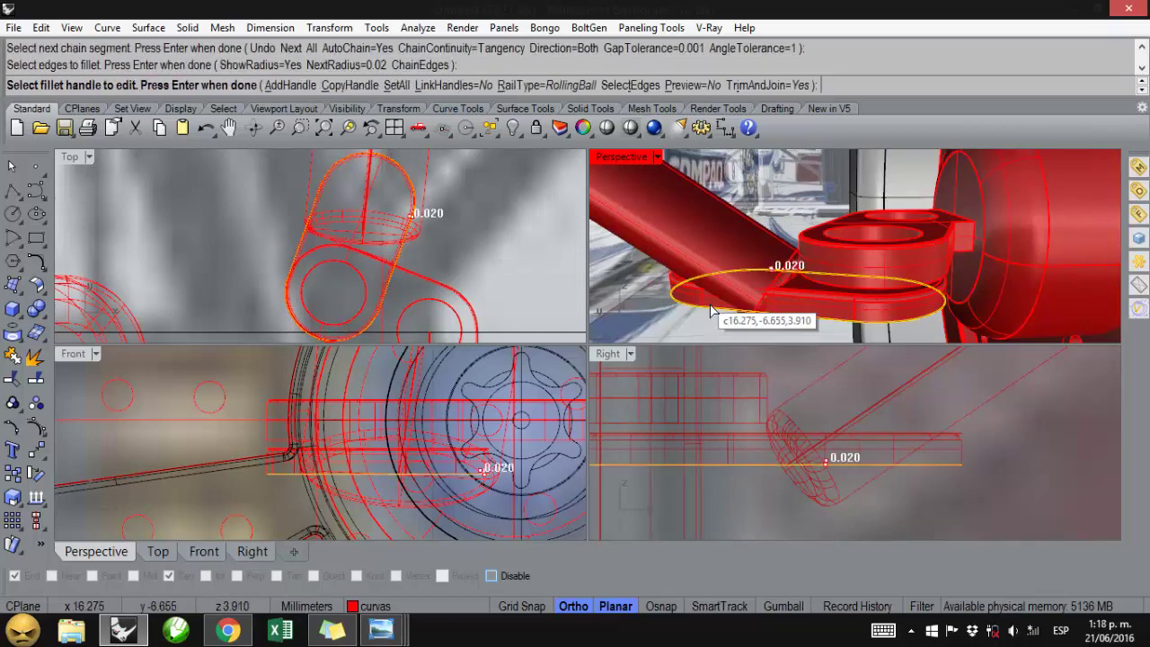
pyautogui.press('Return')
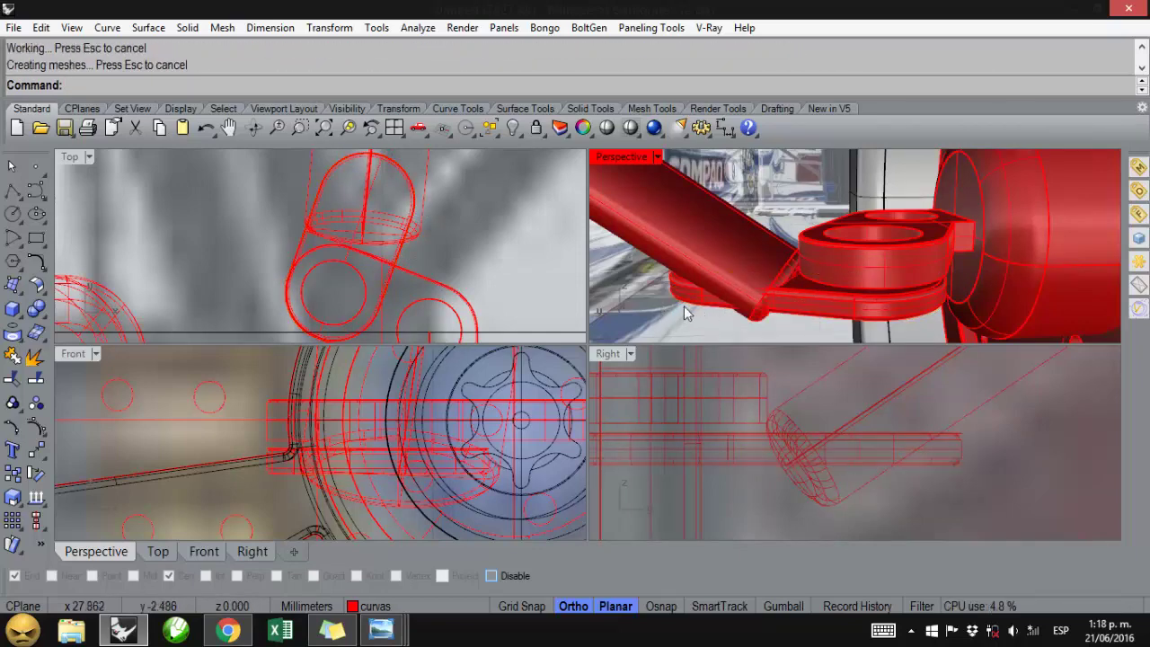
# - Trim away the parts of the connecting link that extend through and beyond the diagonal strut, using the strut as cutting object
pyautogui.click(669, 220)
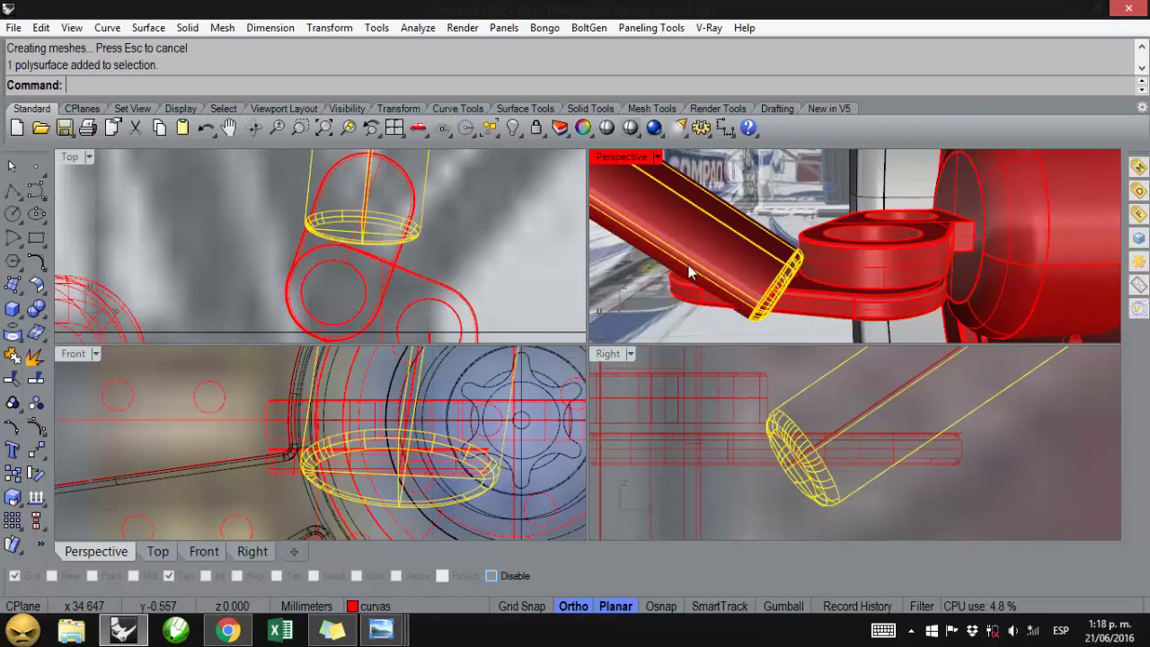
pyautogui.click(13, 378)
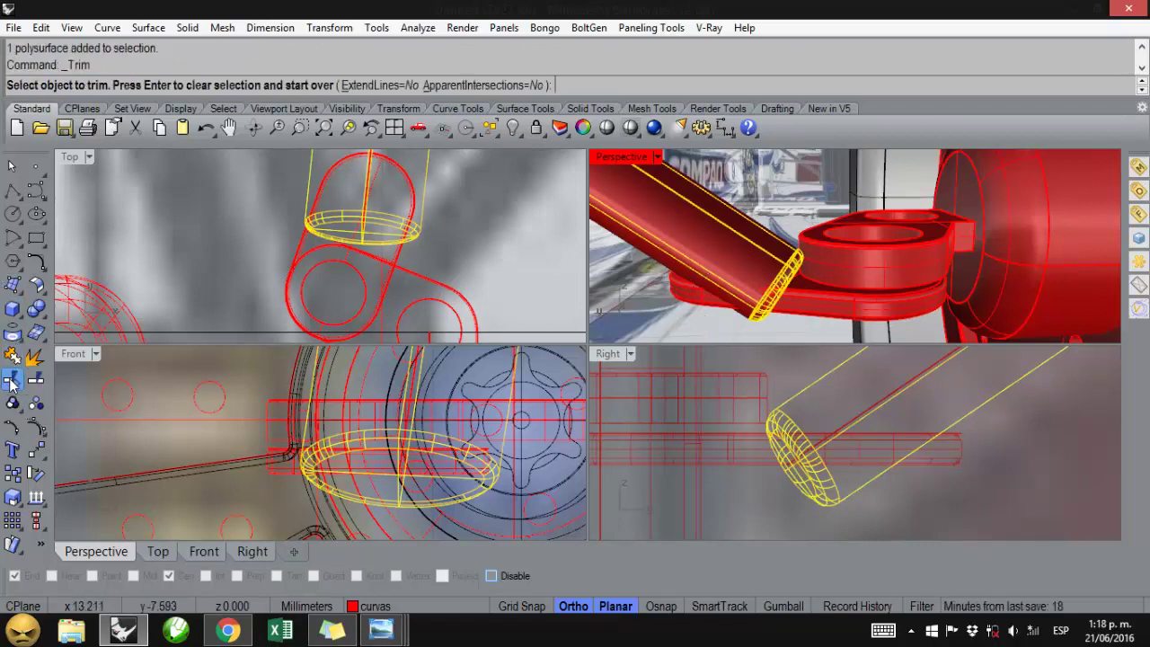
pyautogui.click(680, 305)
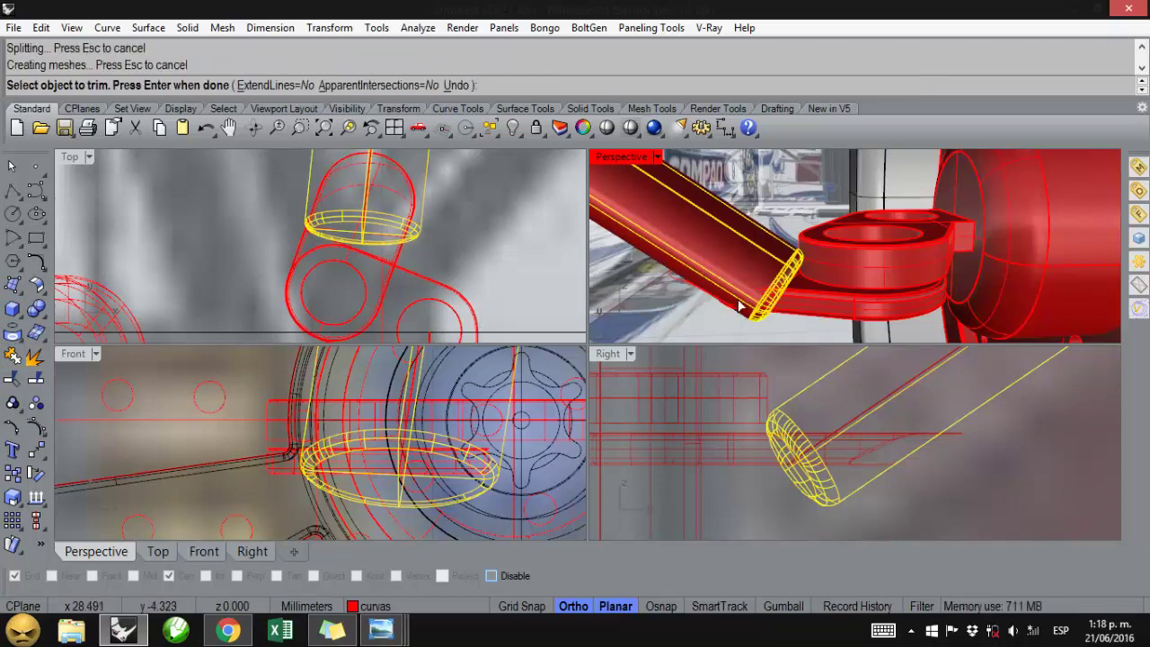
pyautogui.scroll(2, 884, 443)
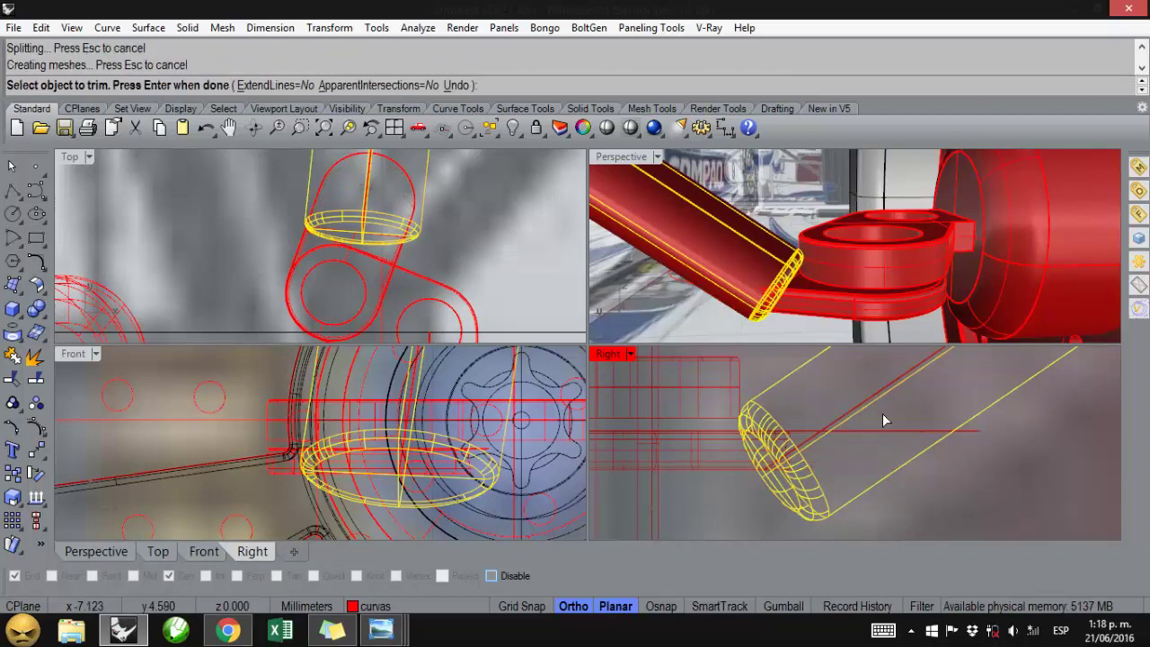
pyautogui.click(884, 429)
pyautogui.click(884, 429)
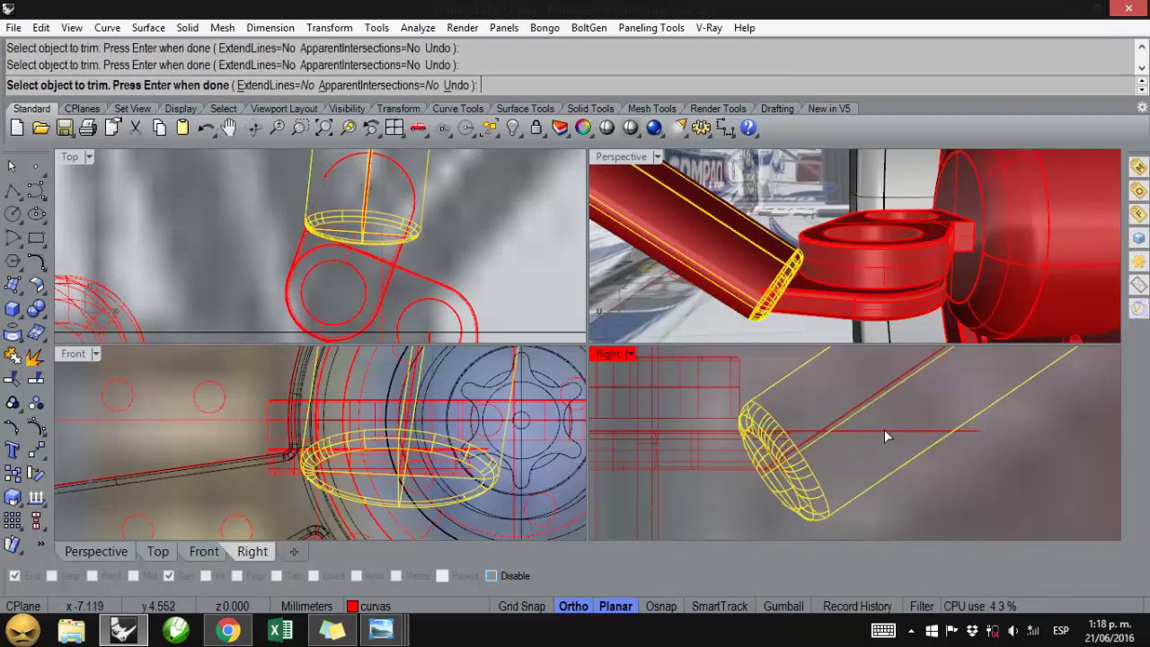
pyautogui.click(922, 437)
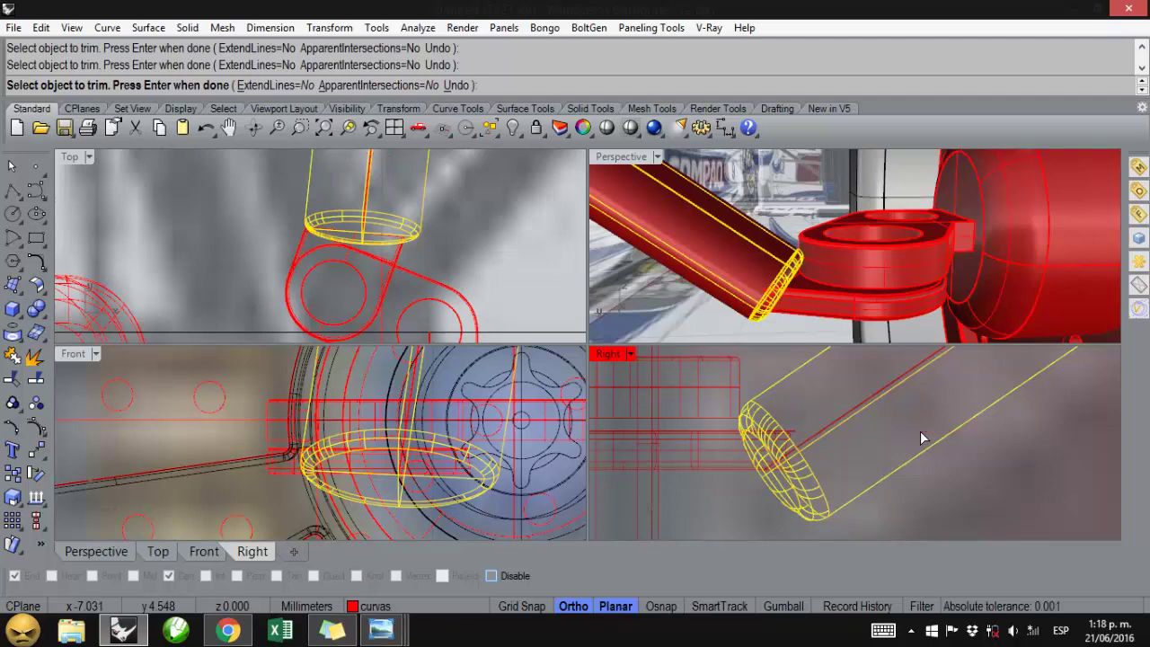
pyautogui.rightClick(921, 437)
# - Join the trimmed link and the diagonal strut into one solid with a Boolean union
pyautogui.moveTo(785, 314); pyautogui.dragTo(767, 267, button='right')
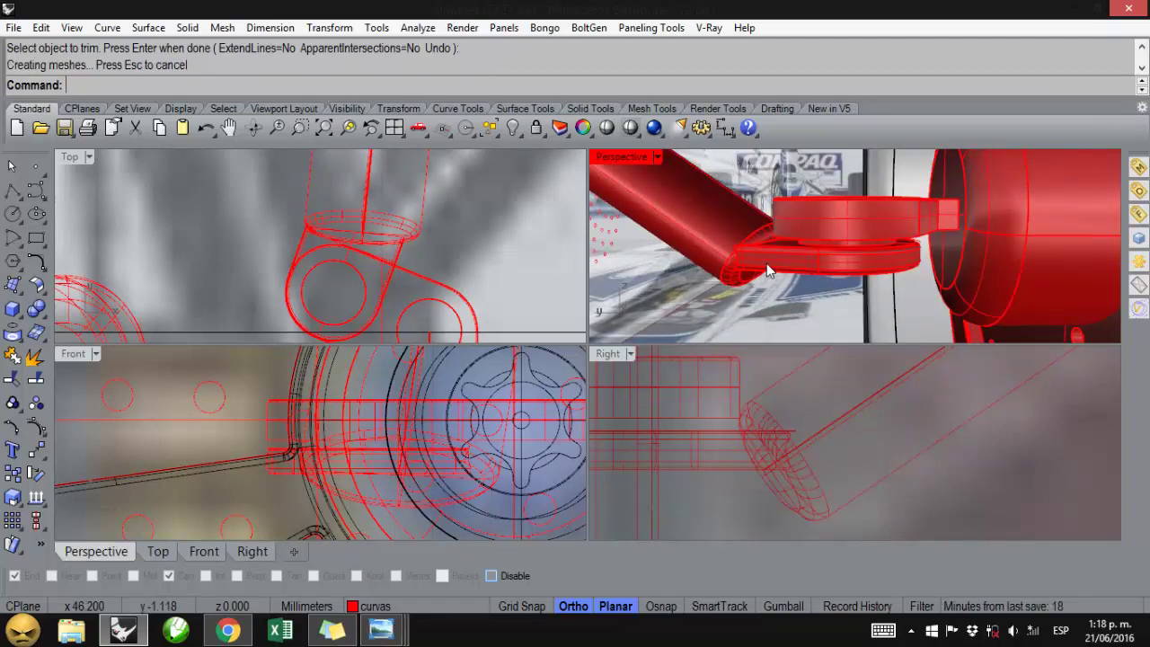
pyautogui.click(766, 267)
pyautogui.keyDown('shift'); pyautogui.click(366, 193); pyautogui.keyUp('shift')
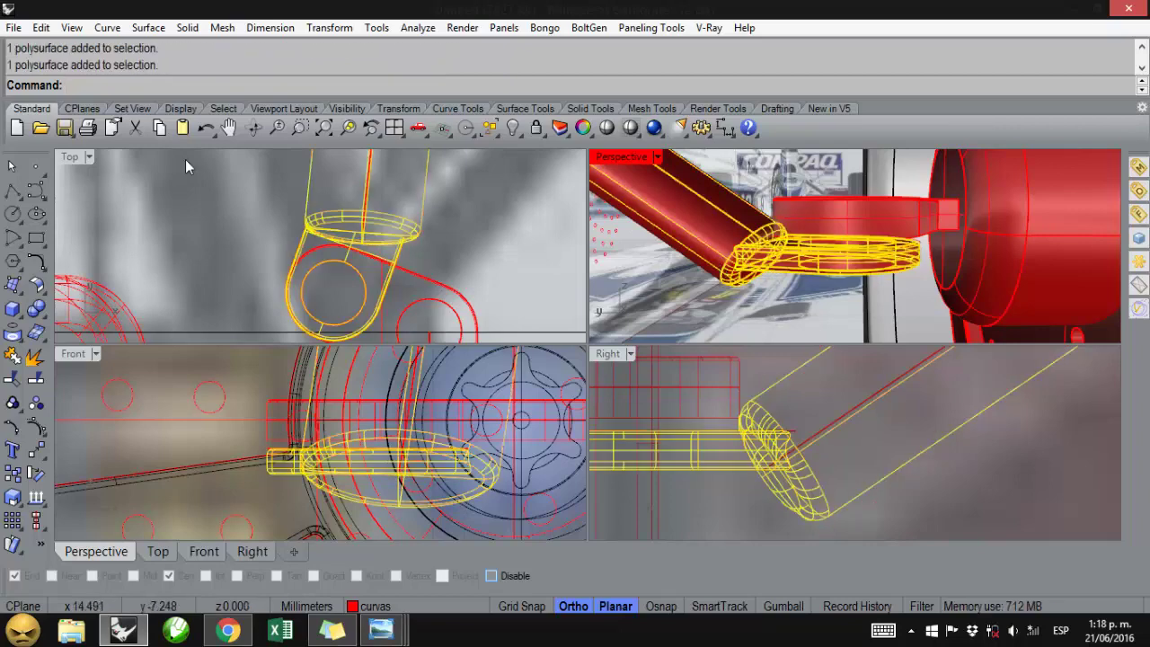
pyautogui.click(187, 27)
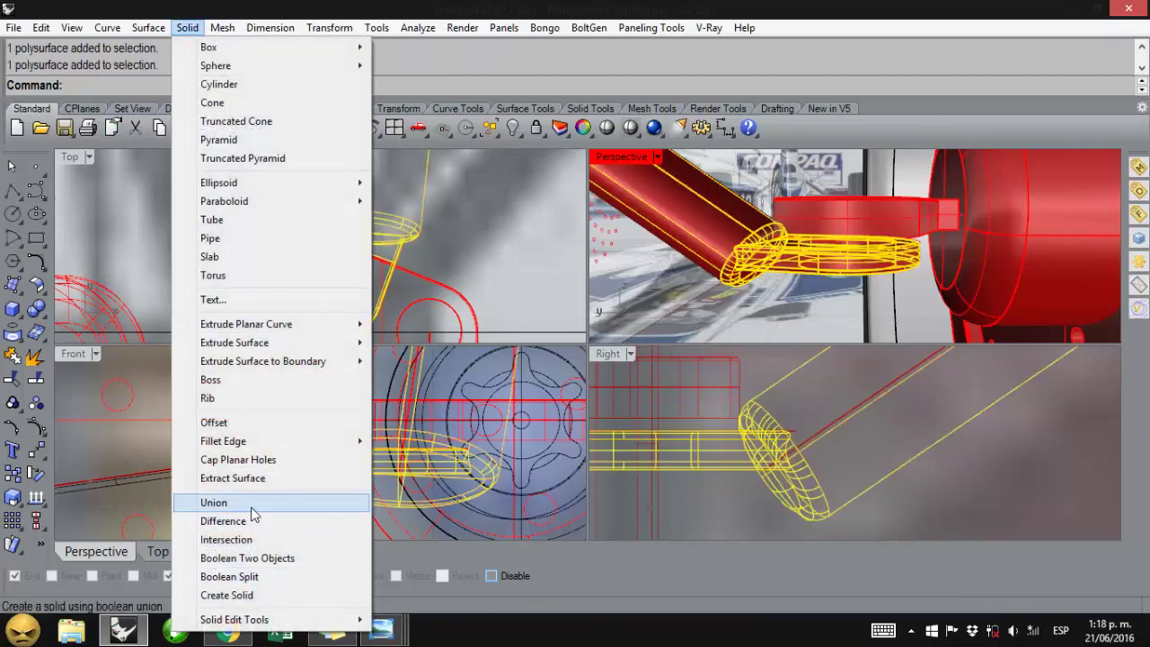
pyautogui.click(252, 505)
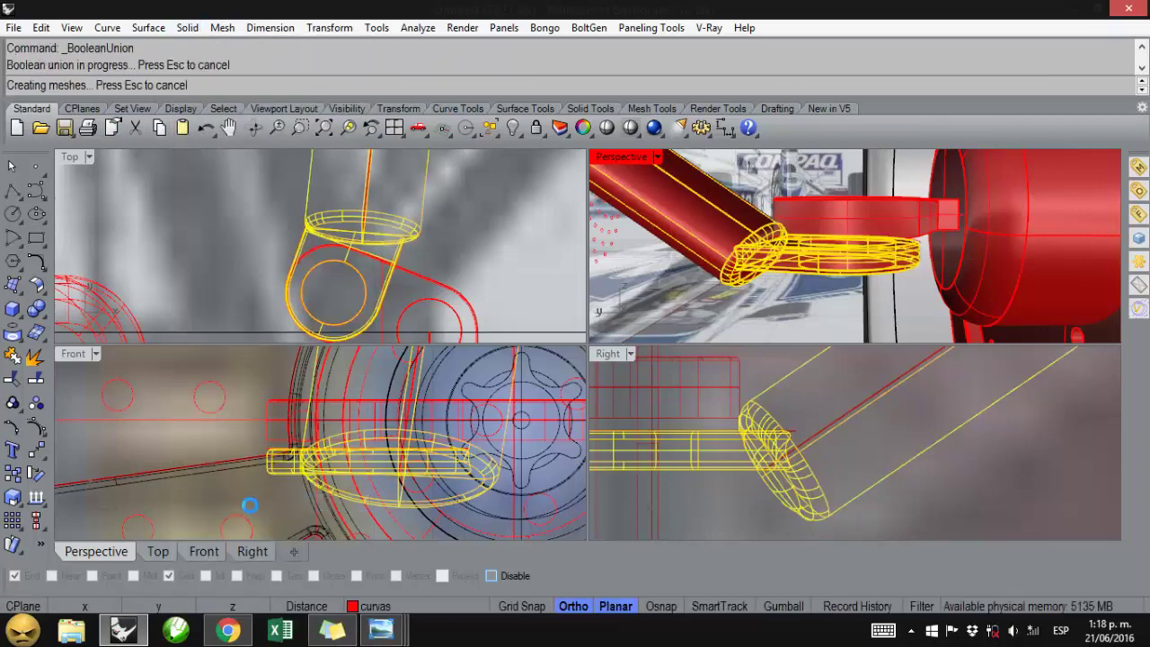
pyautogui.click(678, 261)
pyautogui.press('Escape')
# - Examine the existing bolt in front of the car and its separate head, nut and threaded parts
pyautogui.moveTo(670, 286); pyautogui.dragTo(974, 306, button='right')
pyautogui.scroll(-5, 803, 275)
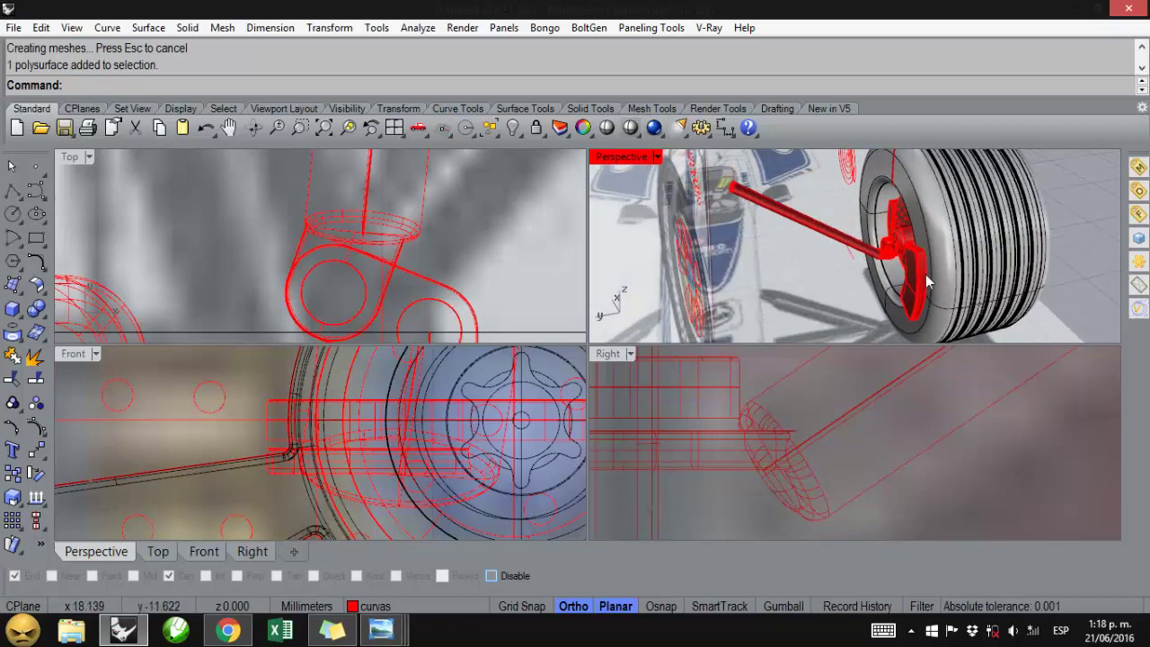
pyautogui.scroll(-10, 928, 281)
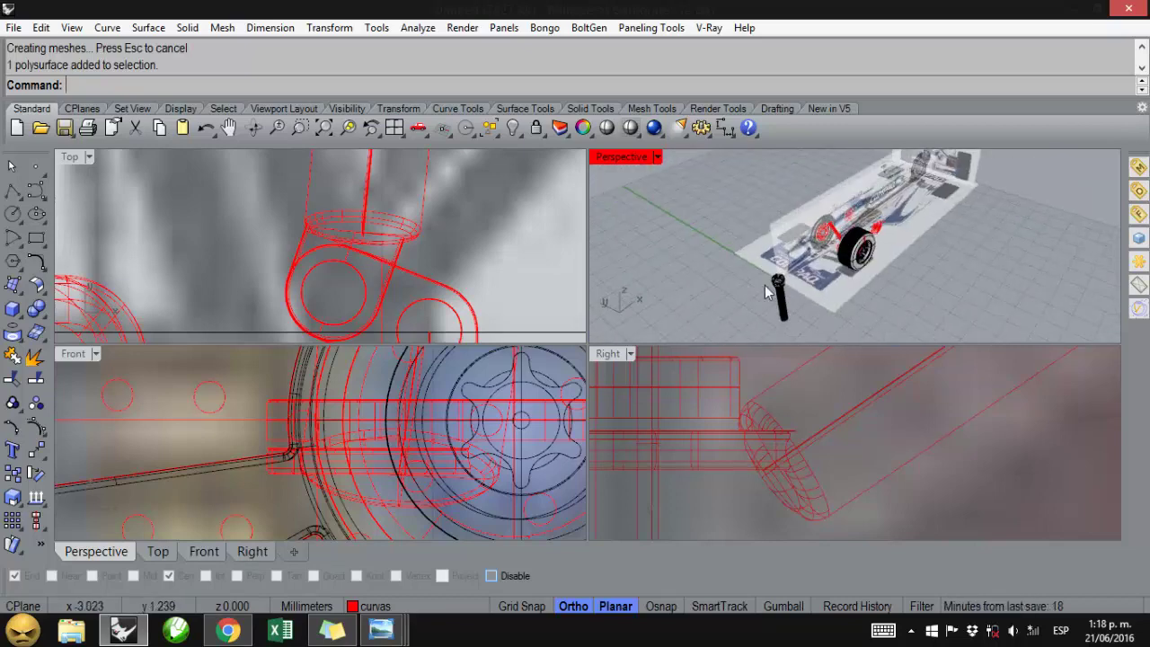
pyautogui.scroll(10, 768, 290)
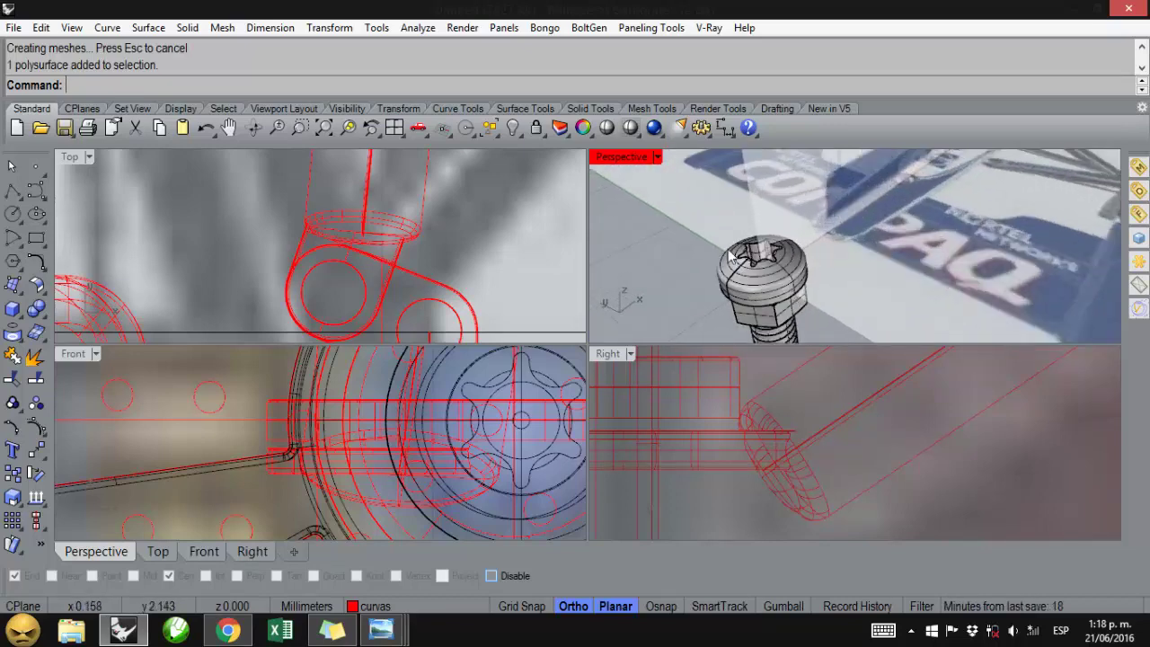
pyautogui.click(731, 256)
pyautogui.moveTo(729, 263); pyautogui.dragTo(763, 234, button='right')
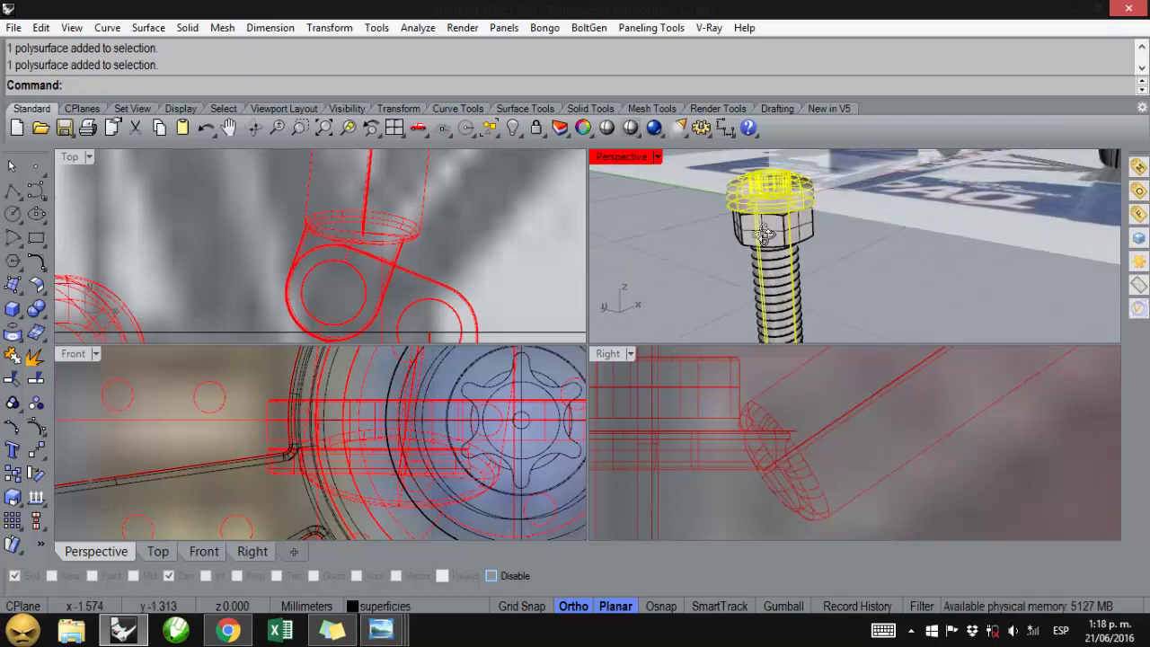
pyautogui.click(797, 258)
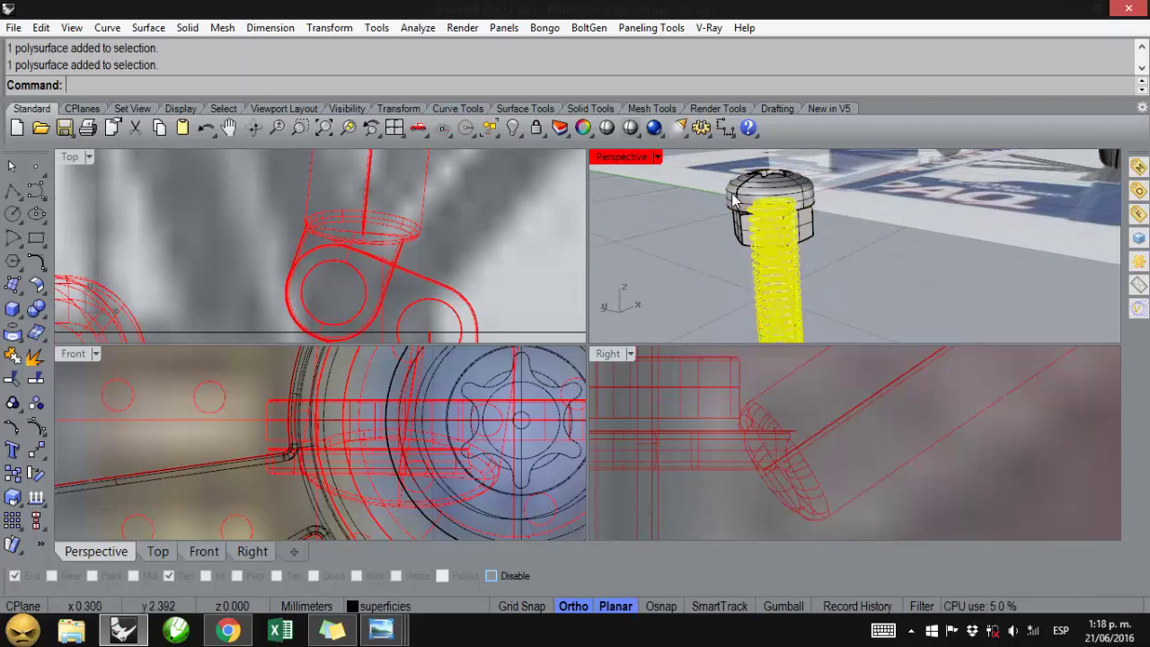
pyautogui.click(734, 199)
pyautogui.click(824, 256)
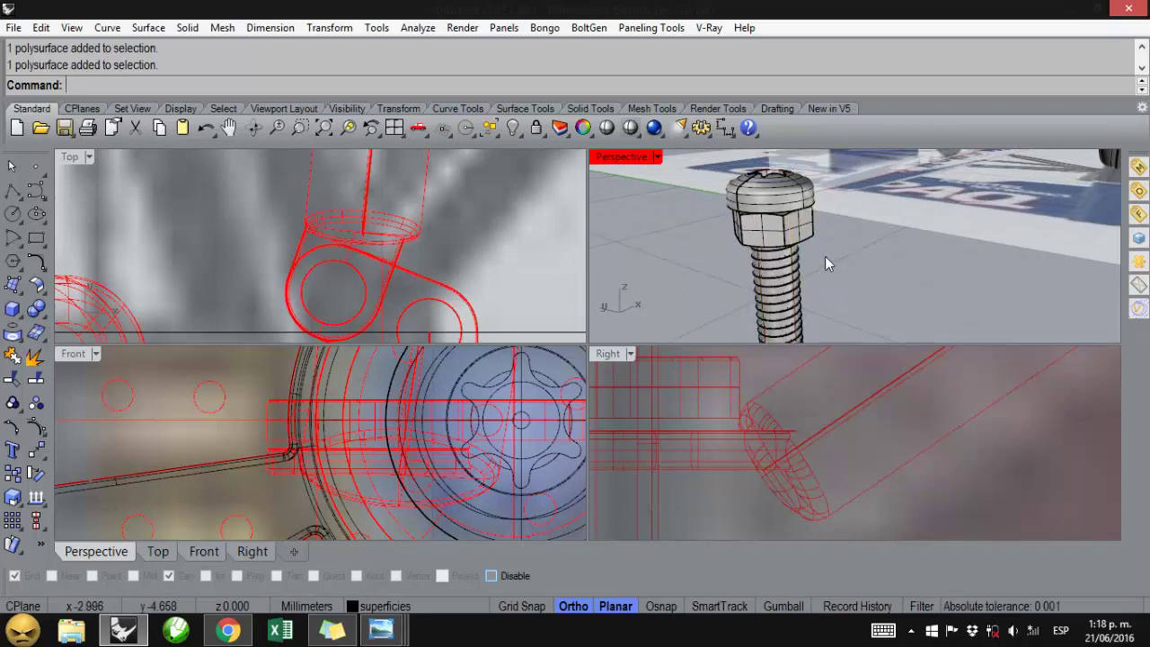
# - Copy the complete three-part bolt straight down in the Top view, with Grid Snap turned on for the placement
pyautogui.click(750, 208)
pyautogui.scroll(-5, 166, 222)
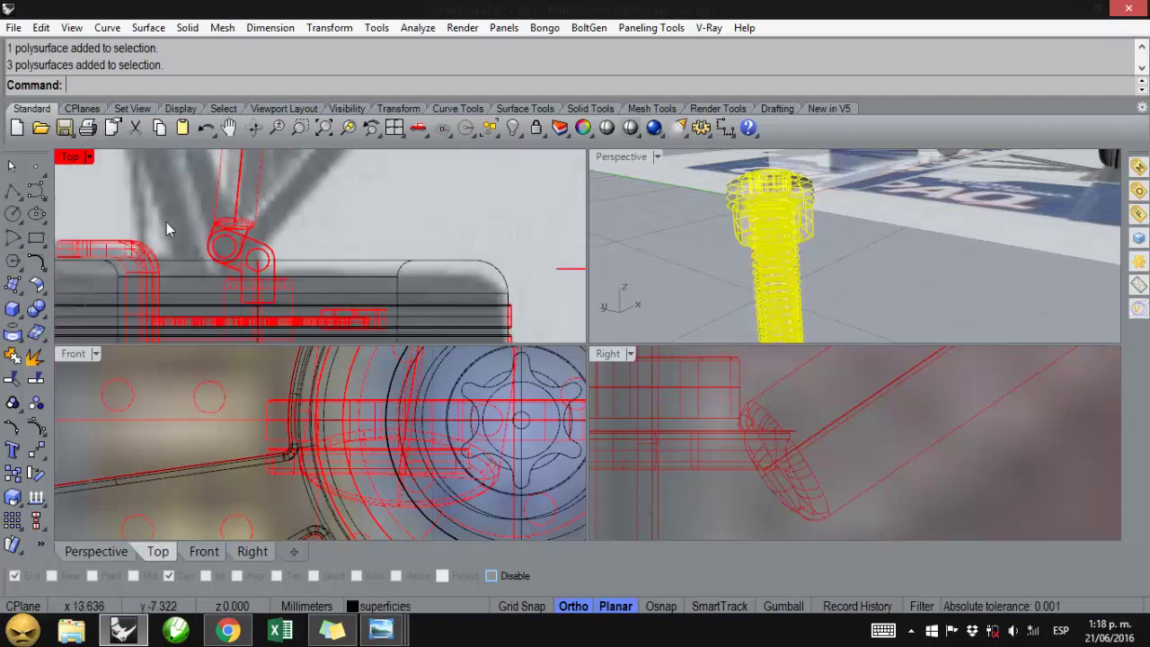
pyautogui.moveTo(120, 206); pyautogui.dragTo(159, 222, button='right')
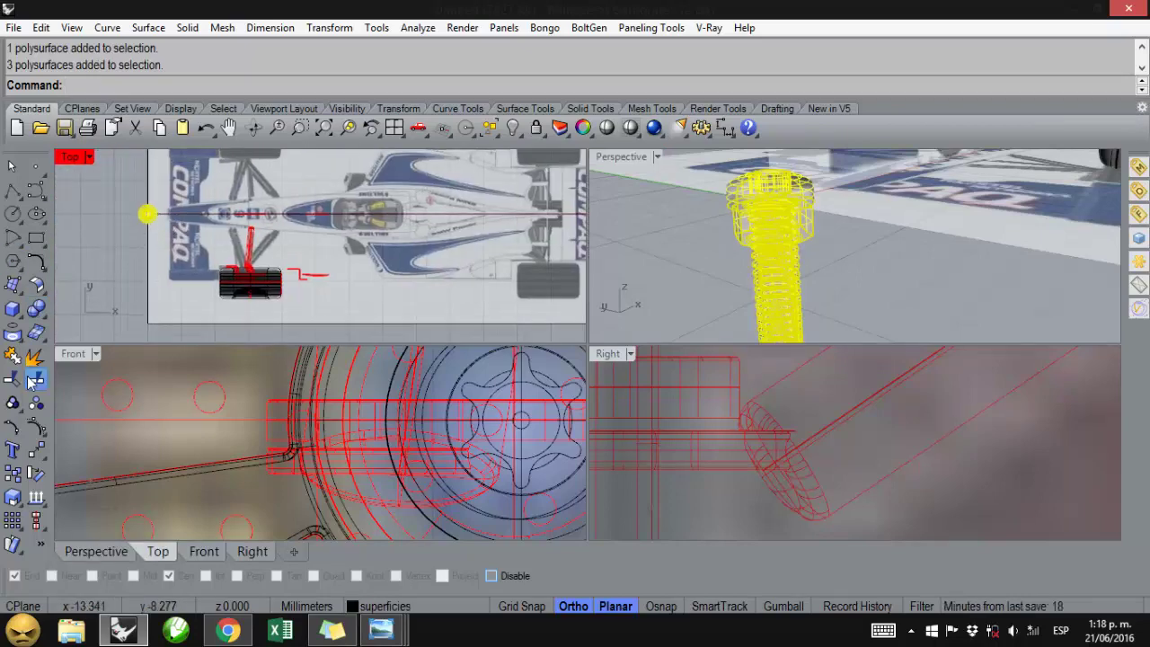
pyautogui.click(13, 474)
pyautogui.click(147, 213)
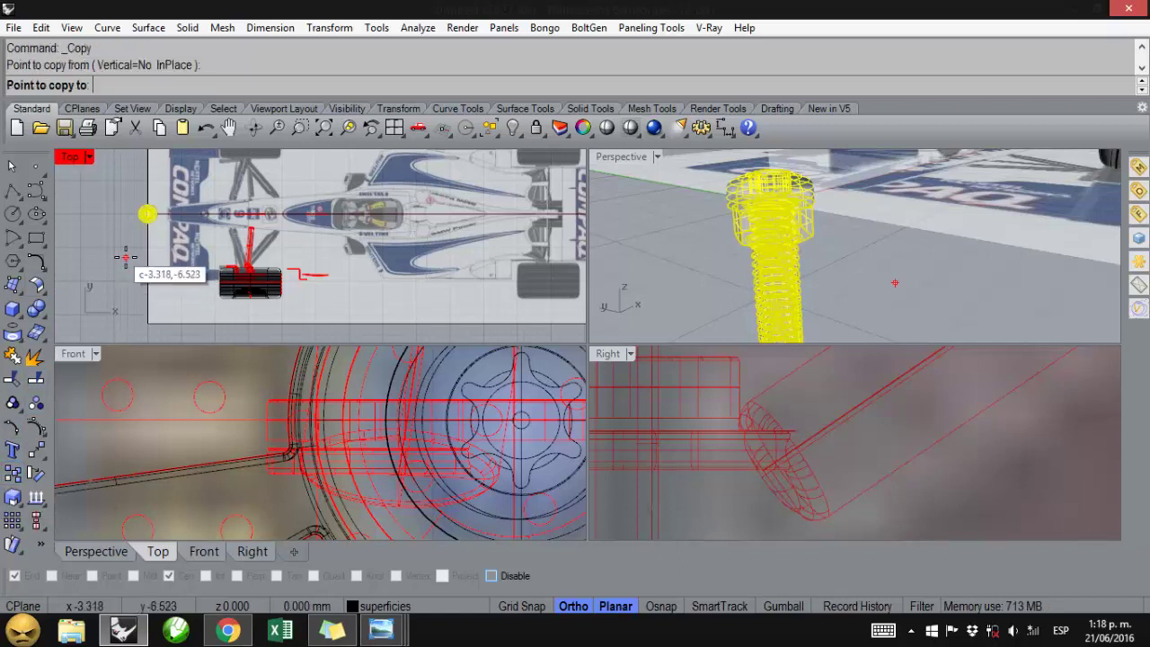
pyautogui.press('F9')
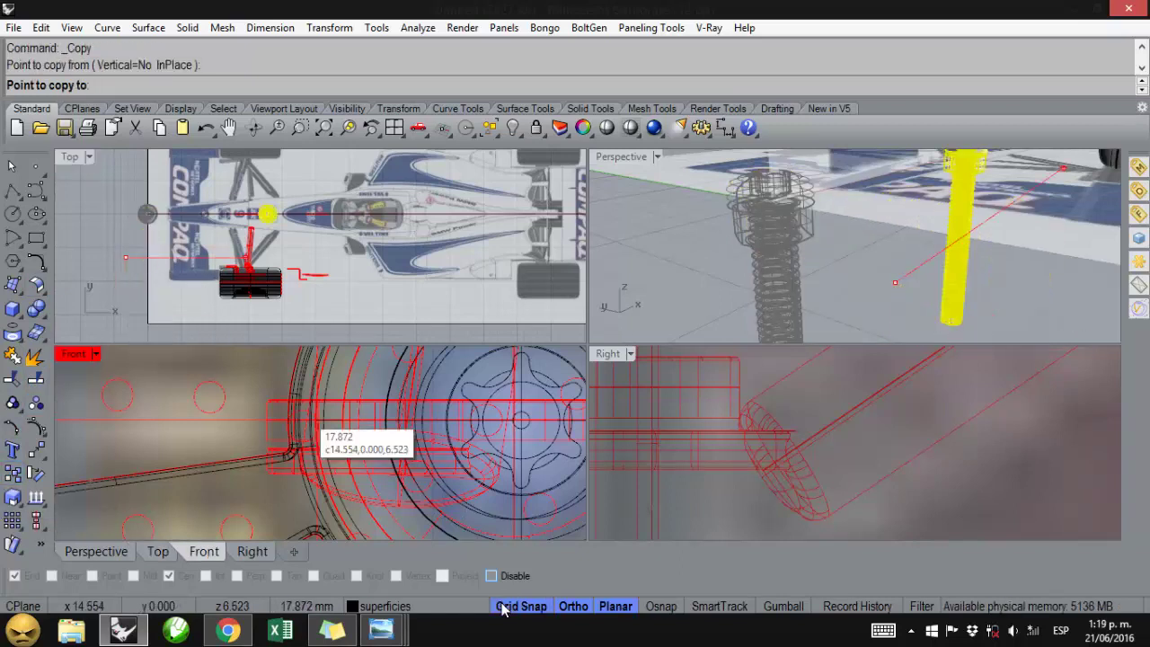
pyautogui.click(147, 257)
pyautogui.press('Return')
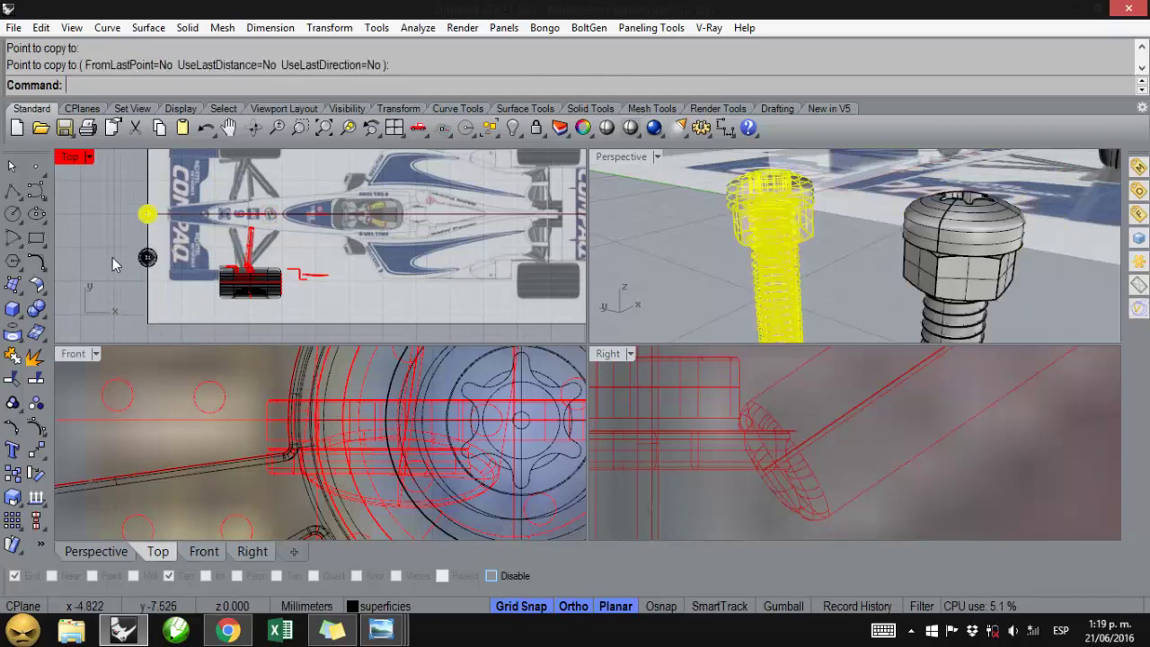
# - Move the copied bolt in the Top view to beside the link holes at the front wheel
pyautogui.moveTo(164, 289); pyautogui.dragTo(274, 280)
pyautogui.scroll(3, 274, 254)
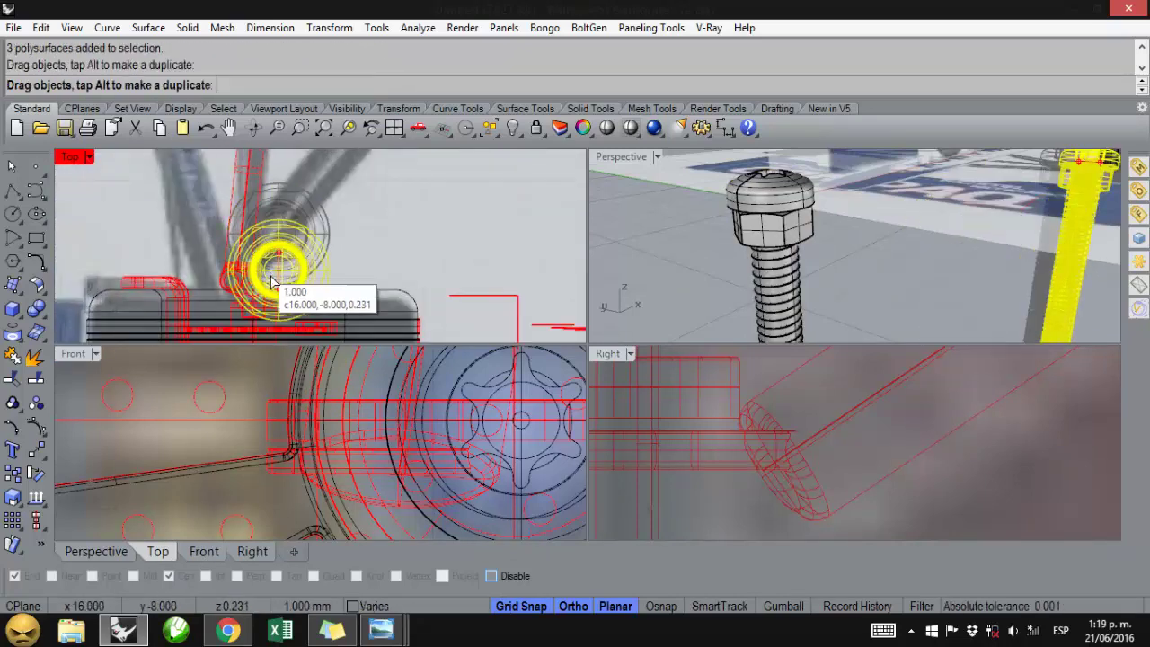
pyautogui.scroll(3, 258, 299)
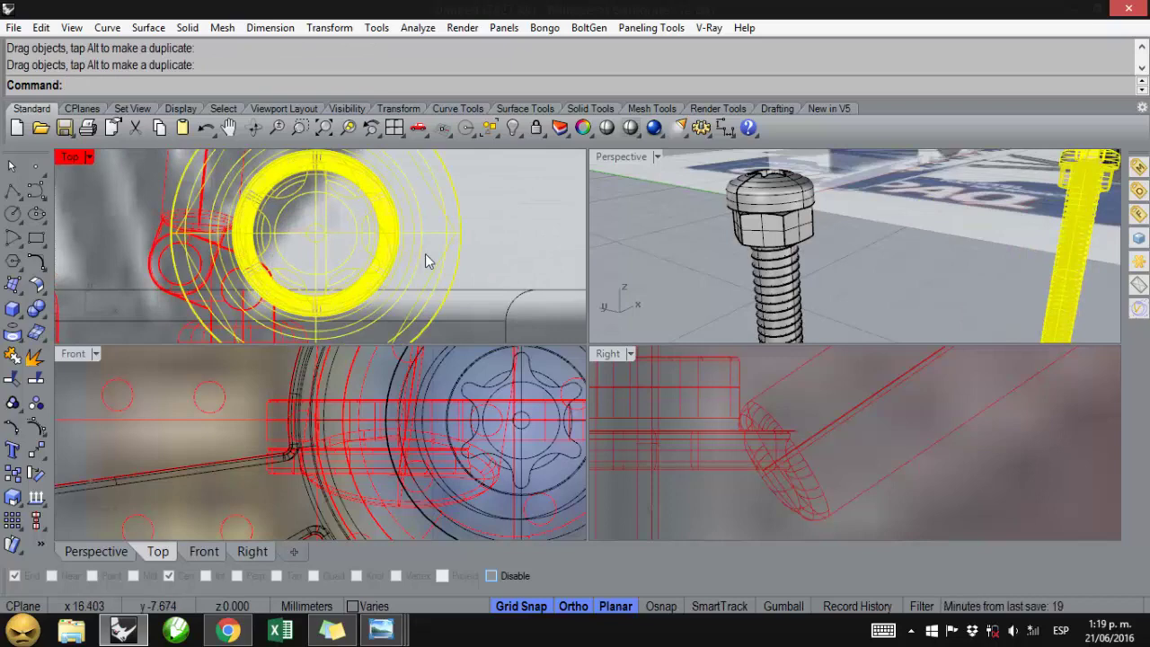
pyautogui.scroll(-5, 835, 224)
pyautogui.scroll(2, 836, 224)
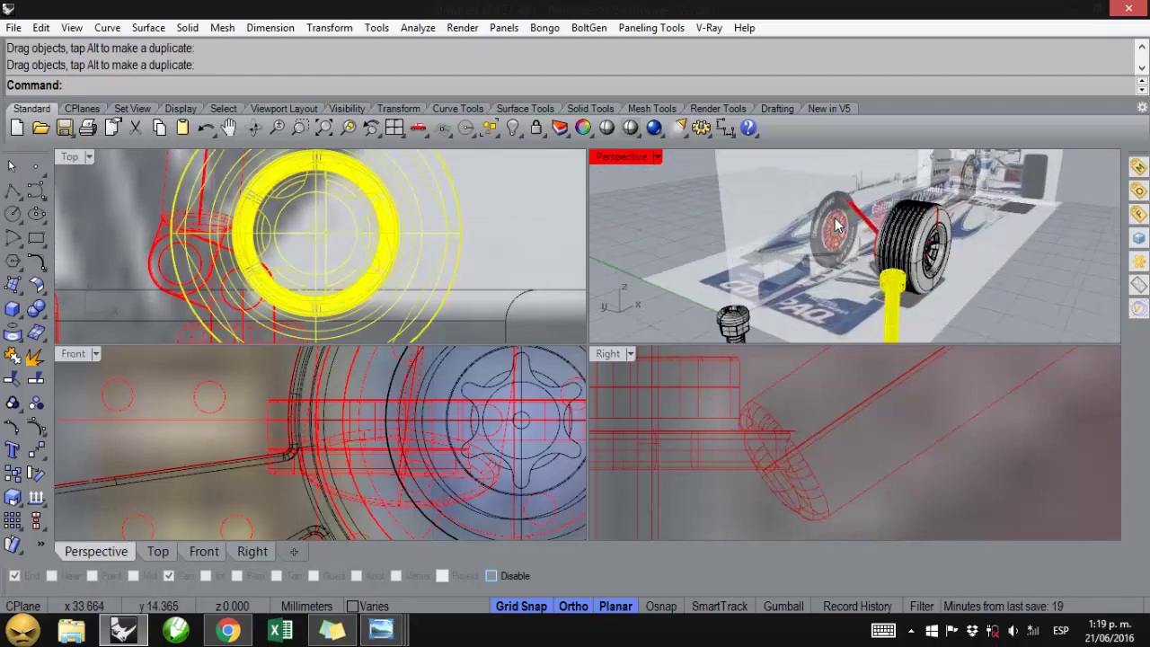